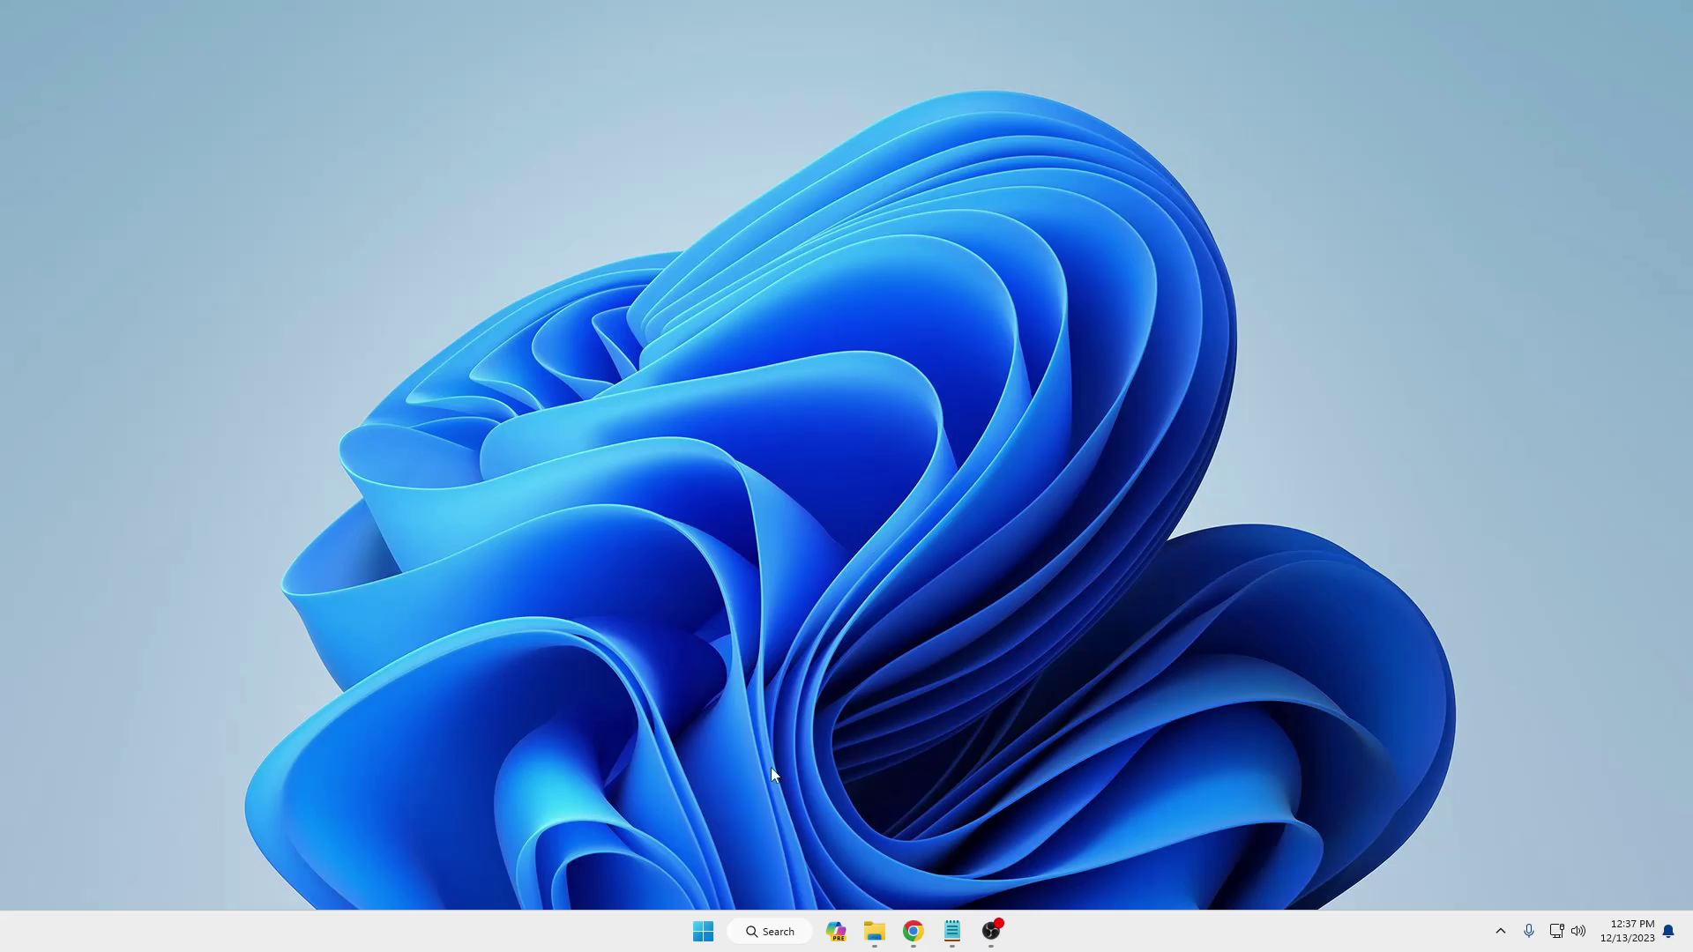
Step: Open the Windows Temp folder through the Run dialog with the command temp
{"action": "right_click", "coordinate": [703, 933]}
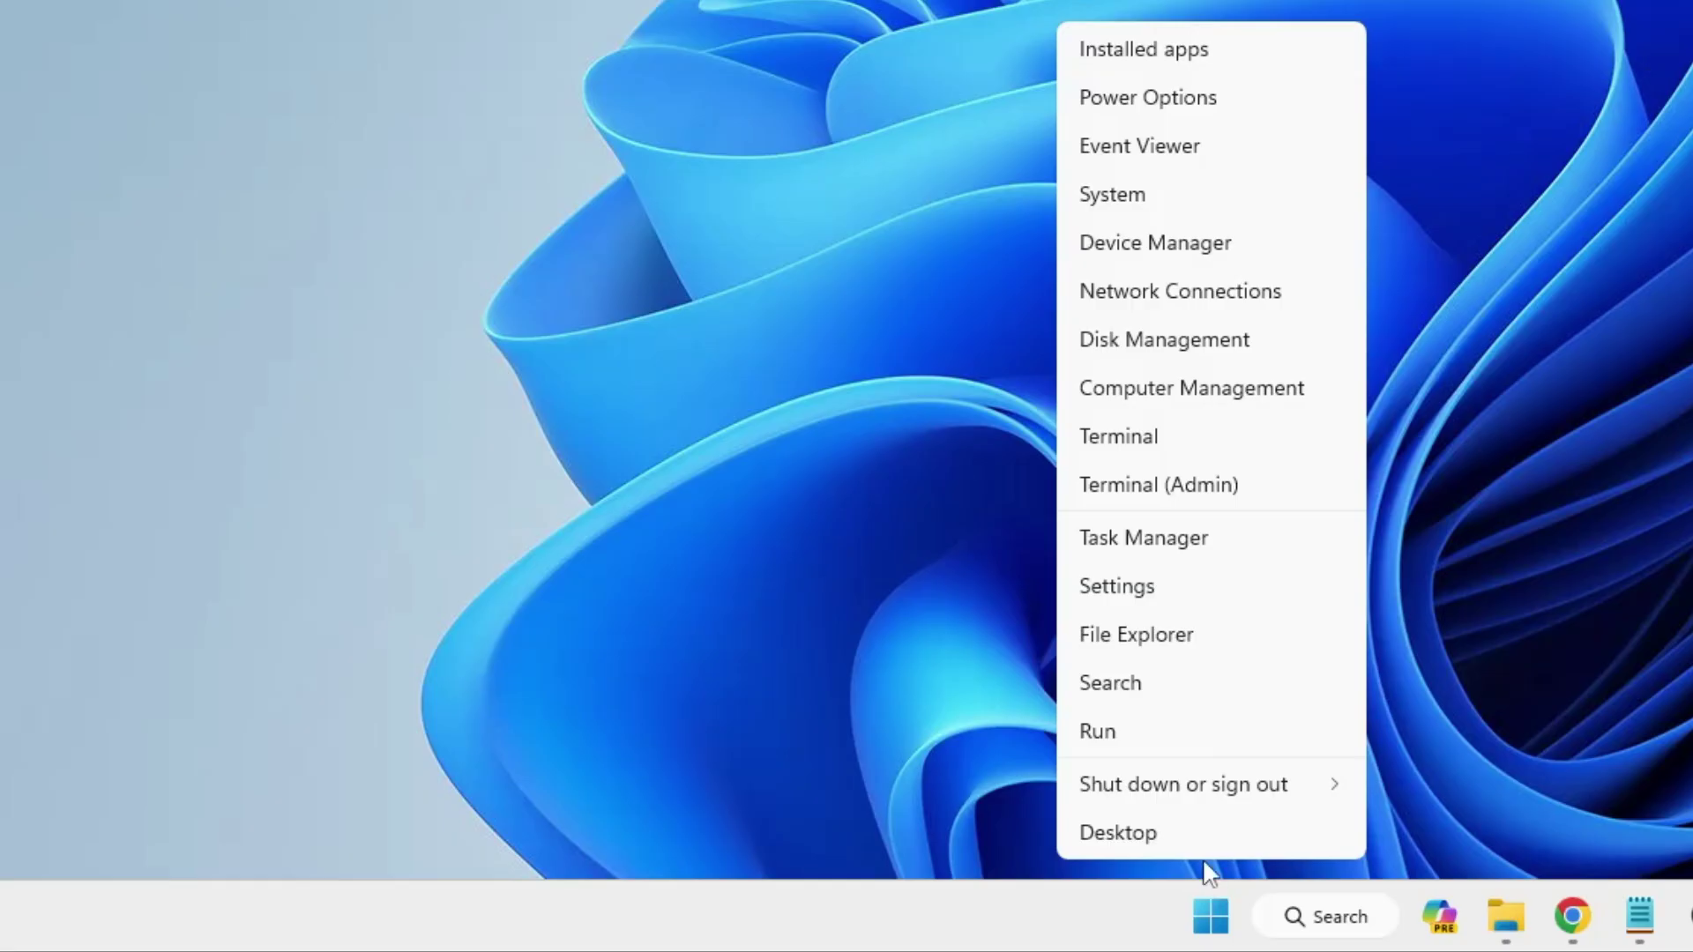
{"action": "left_click", "coordinate": [653, 827]}
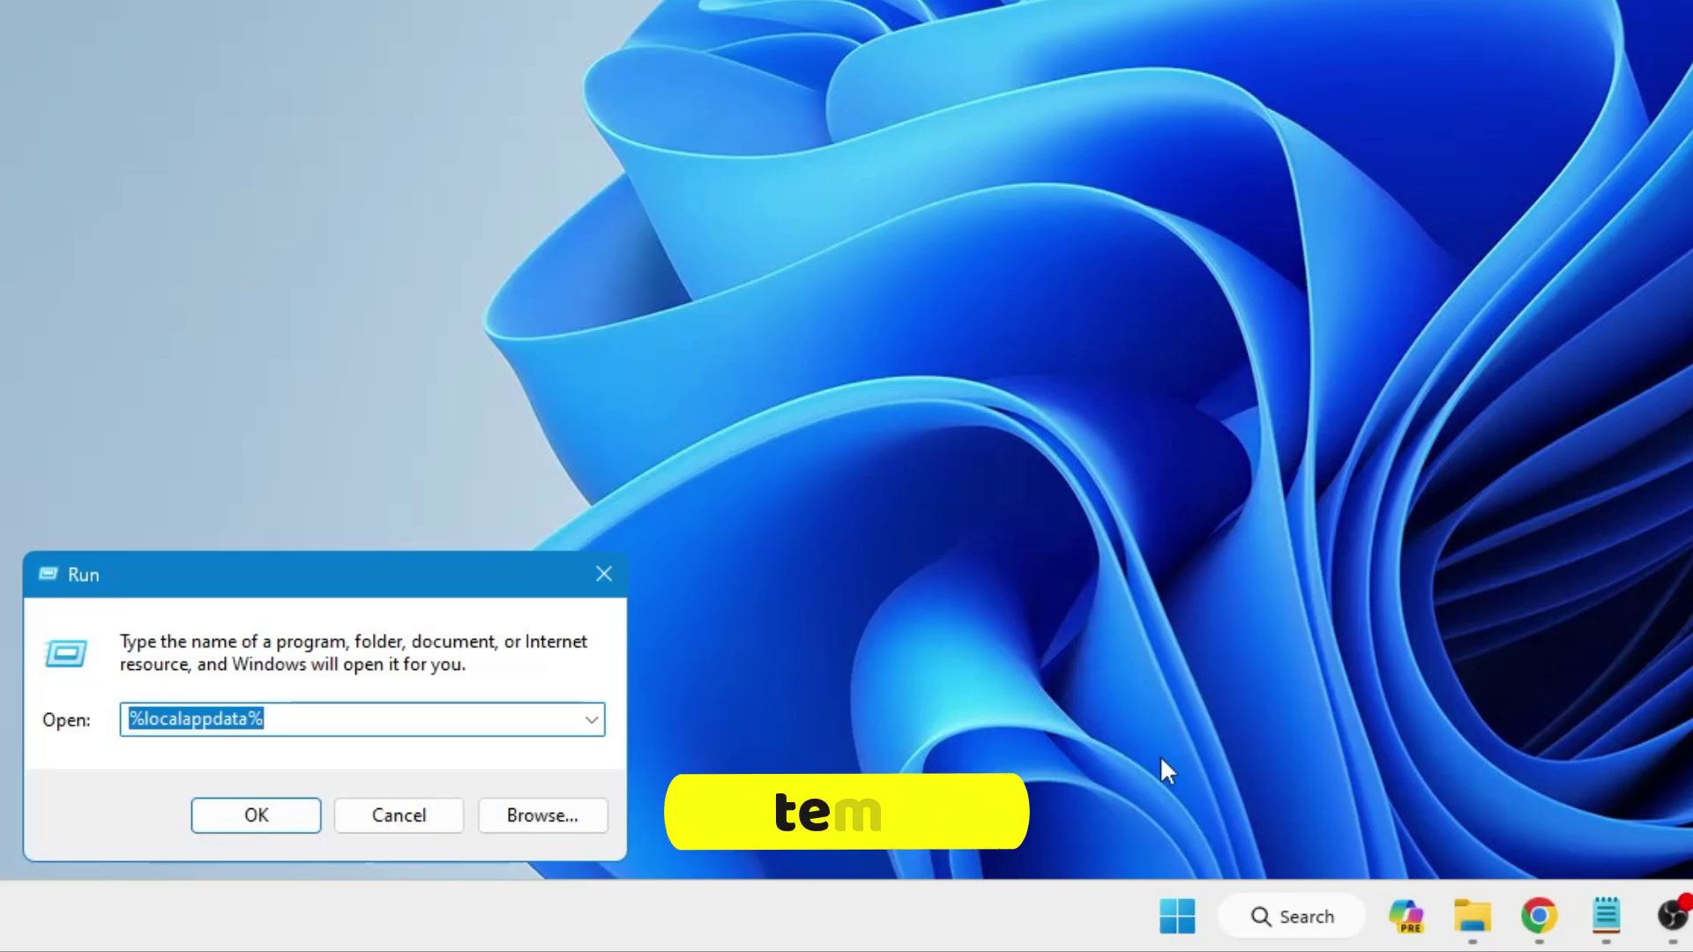
{"action": "type", "text": "temp"}
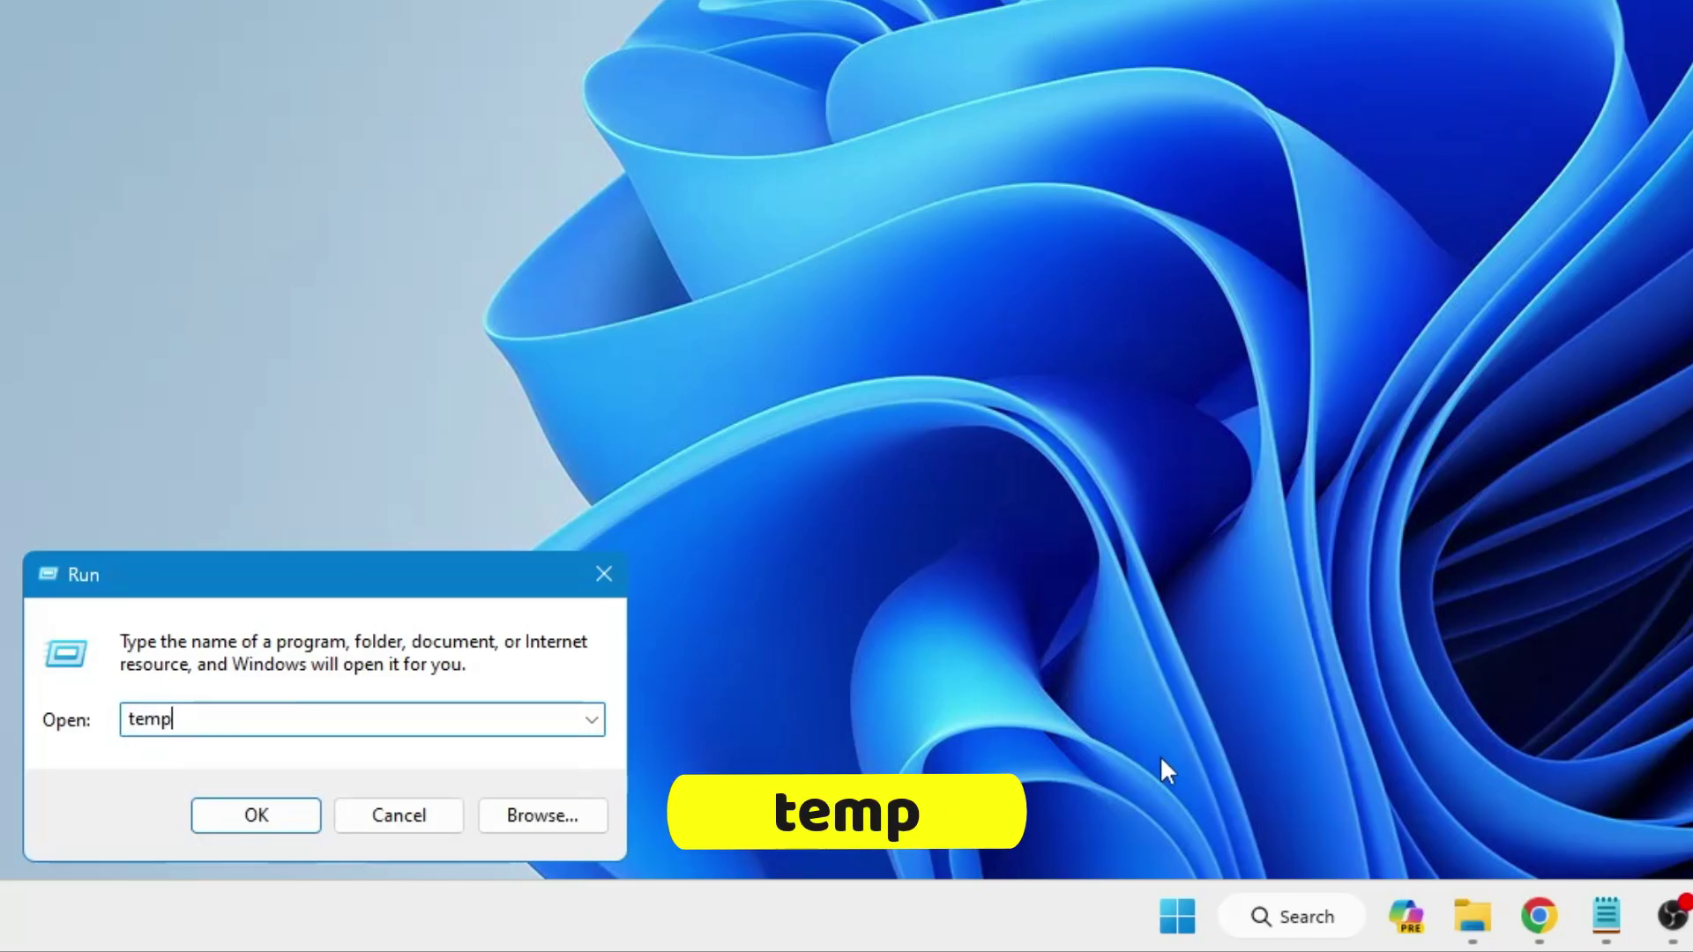
{"action": "key", "text": "Return"}
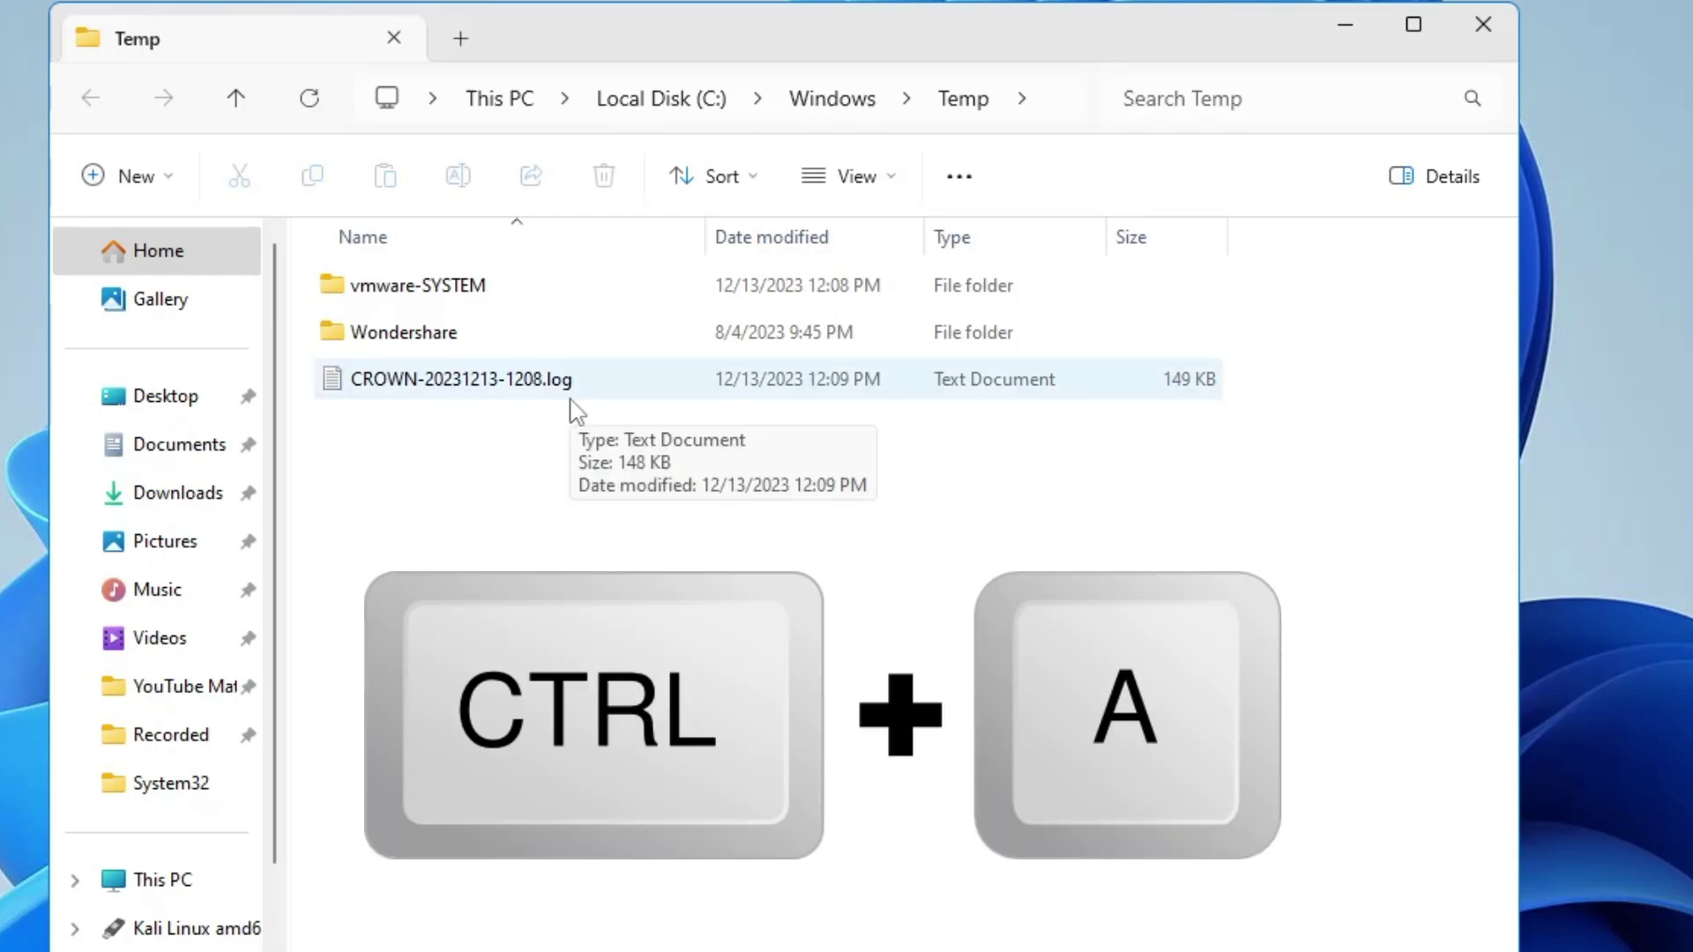
Step: Try to delete all items in the Windows Temp folder, cancelling at the in-use folder, and close the window
{"action": "key", "text": "ctrl+a"}
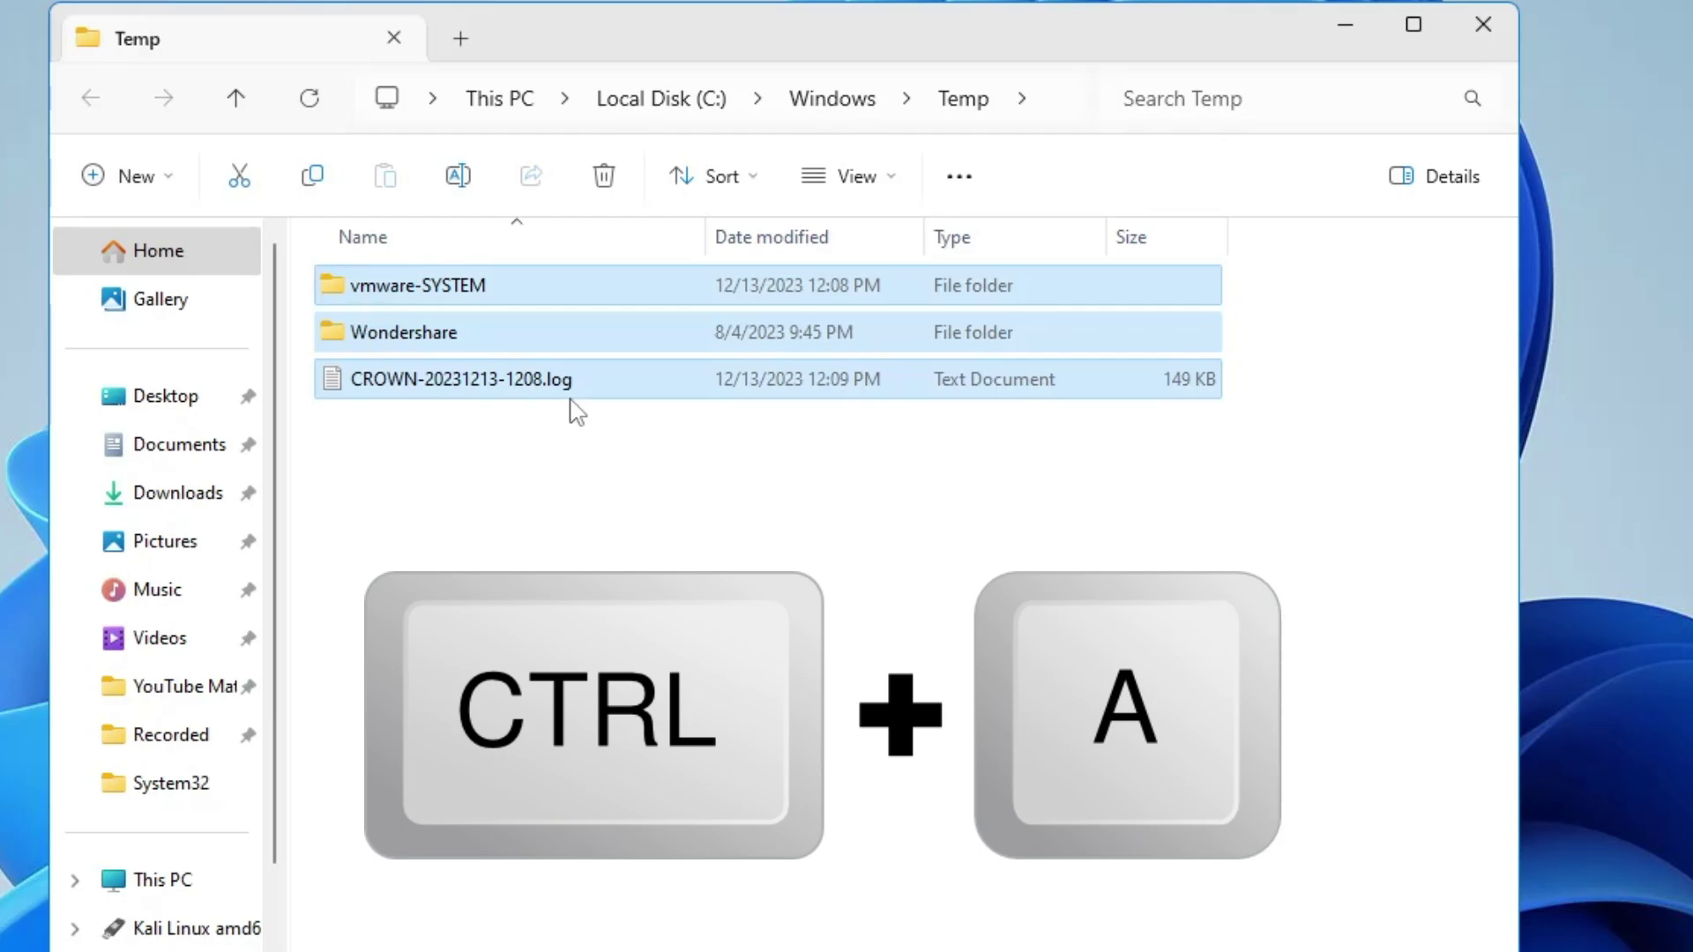
{"action": "right_click", "coordinate": [649, 330]}
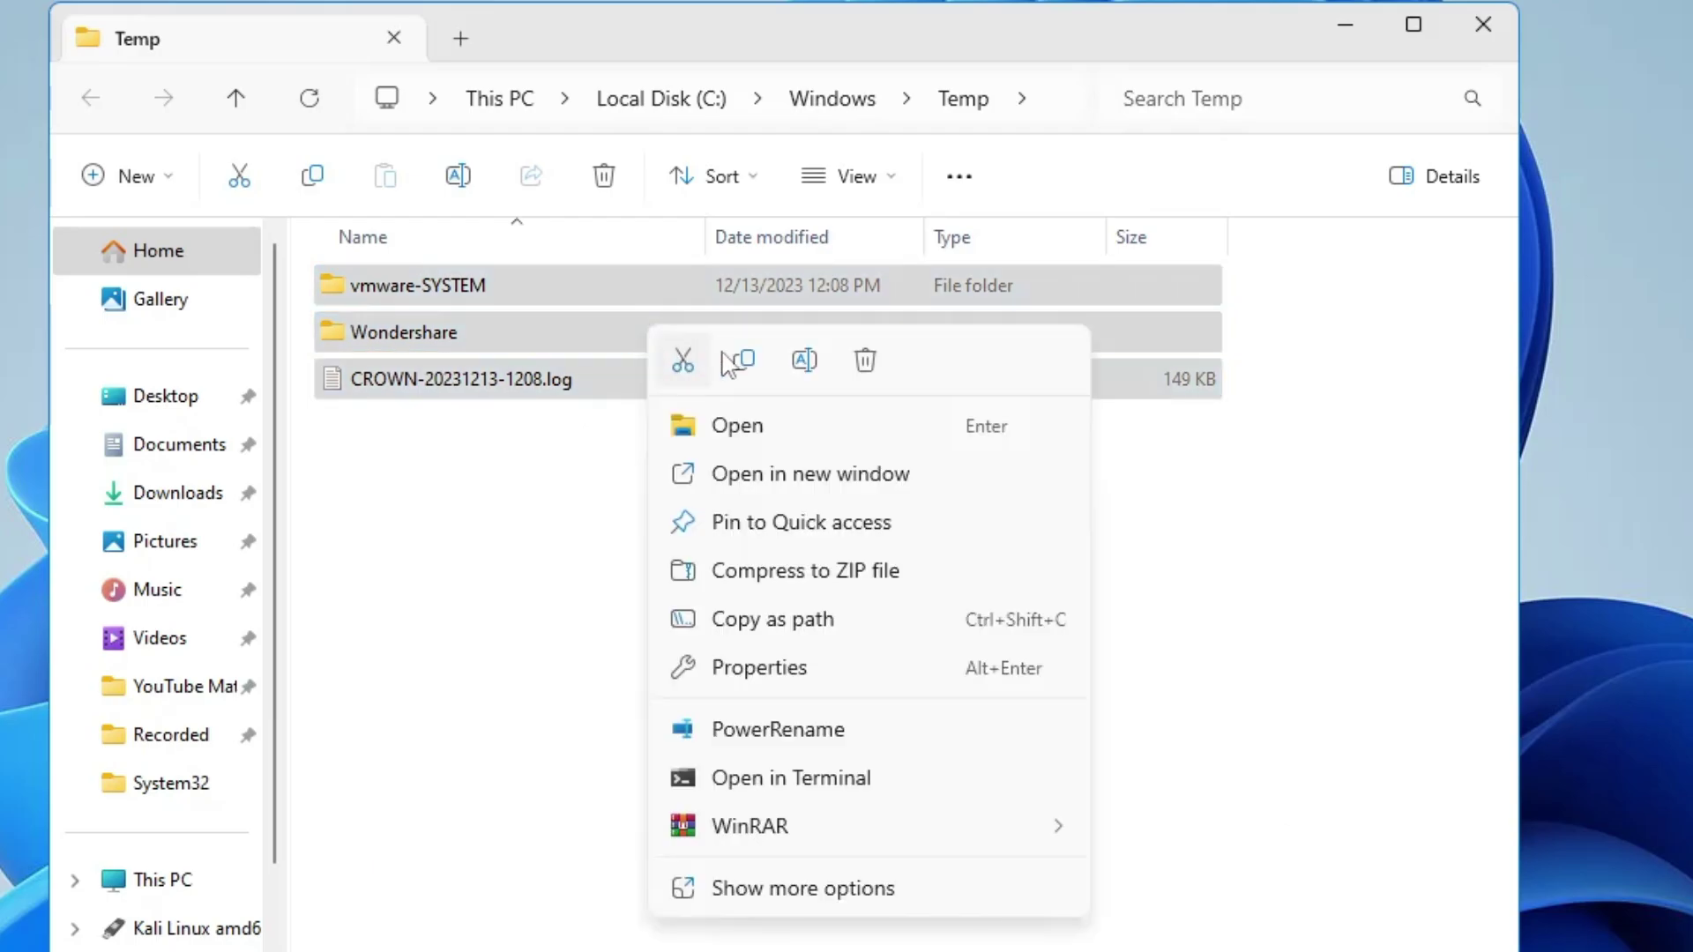
{"action": "left_click", "coordinate": [869, 364]}
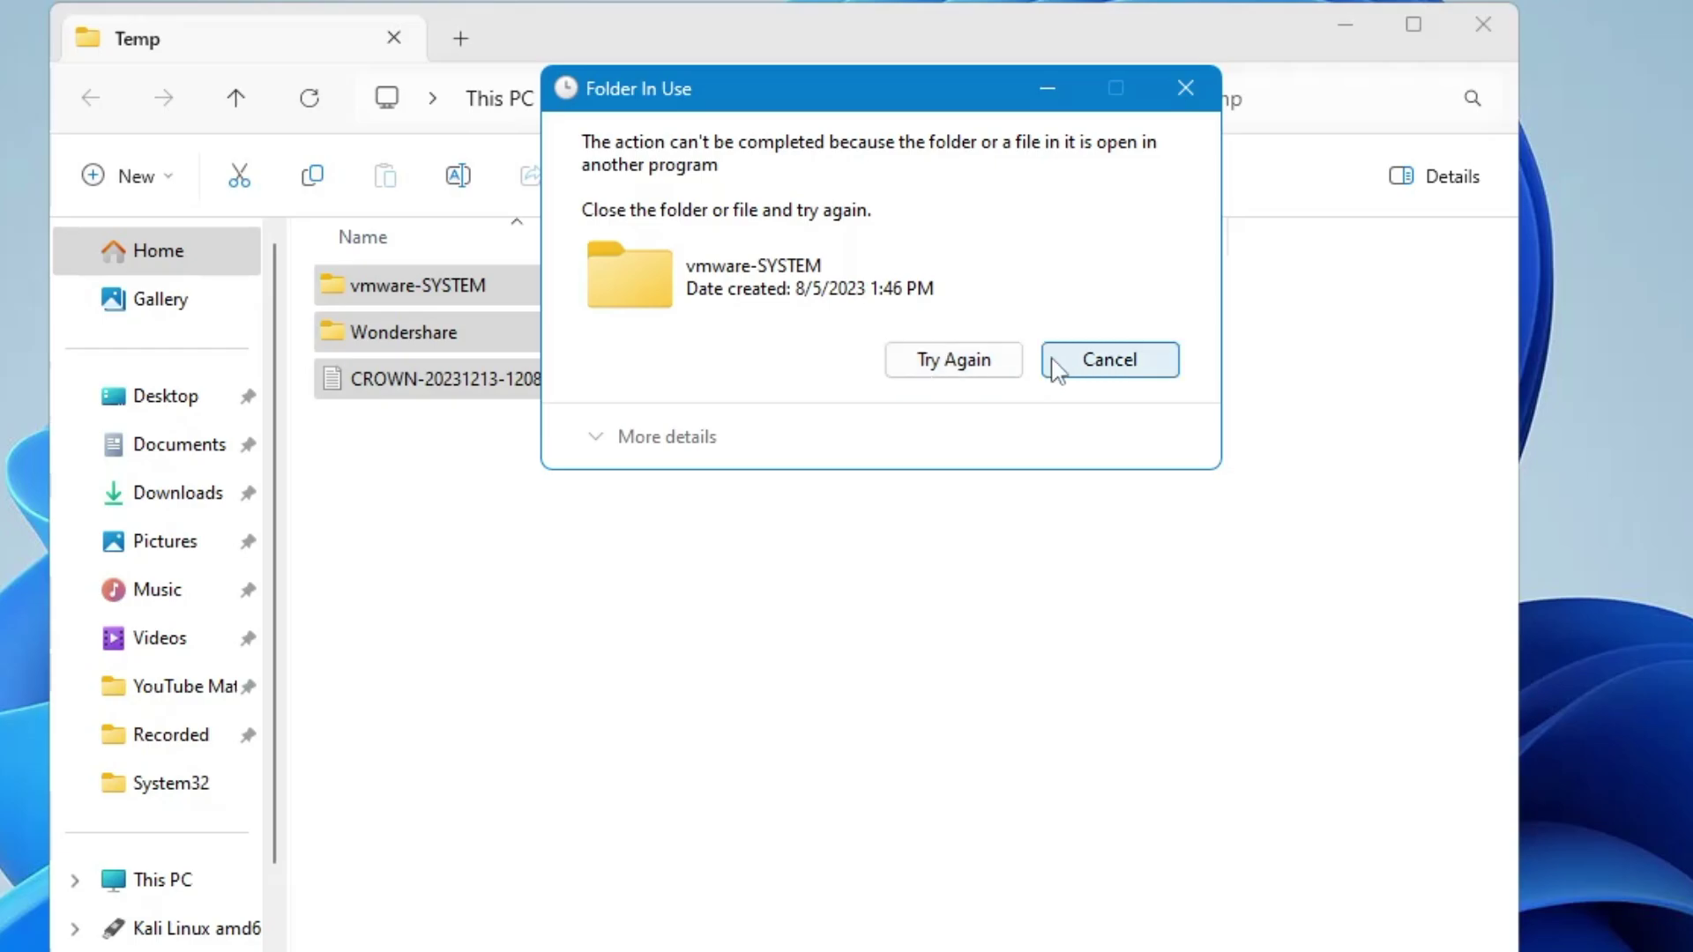
{"action": "left_click", "coordinate": [1118, 366]}
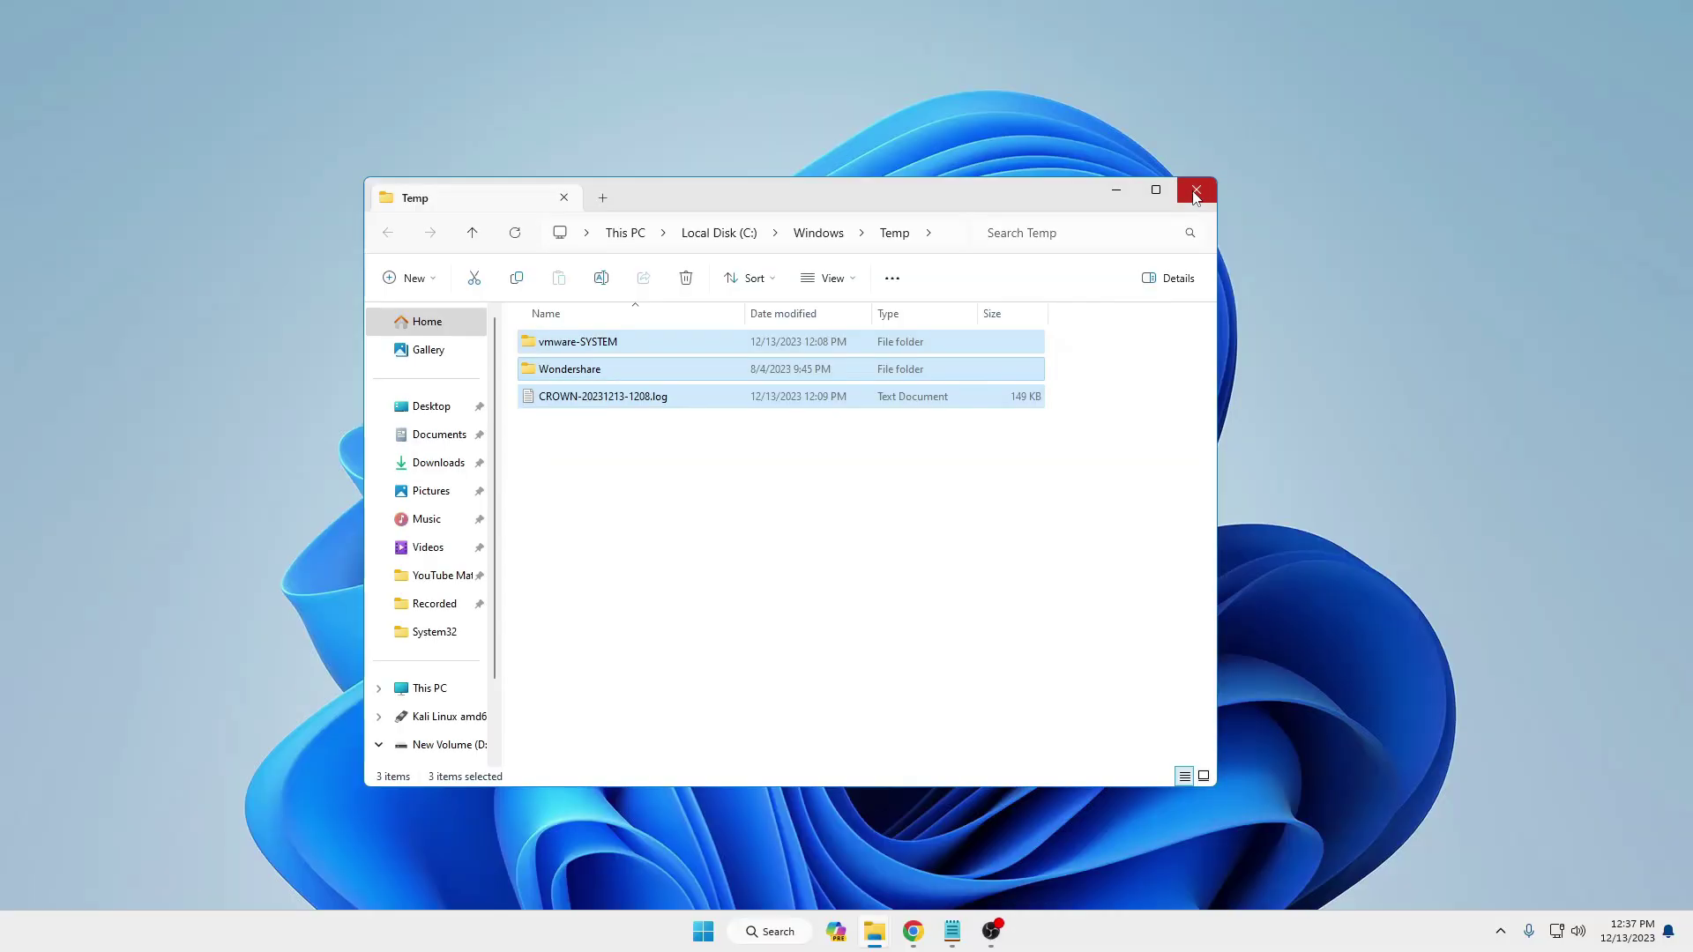
{"action": "left_click", "coordinate": [1482, 24]}
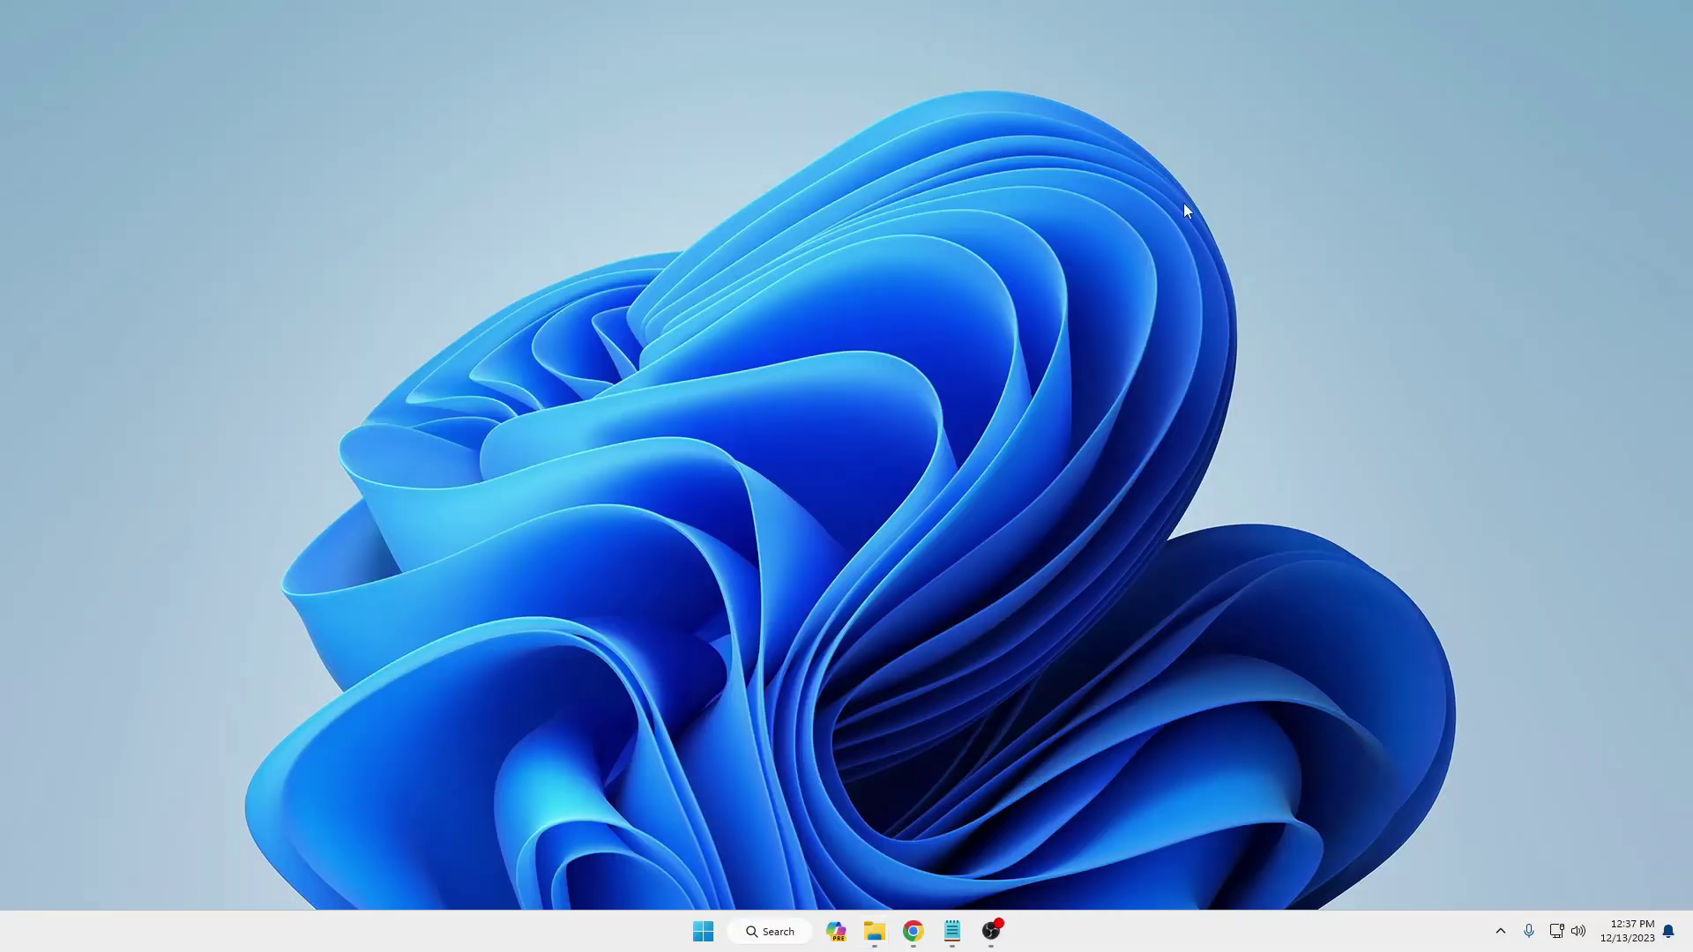
Step: Open the user's temporary files folder through the Run dialog with the command %temp%
{"action": "right_click", "coordinate": [703, 932]}
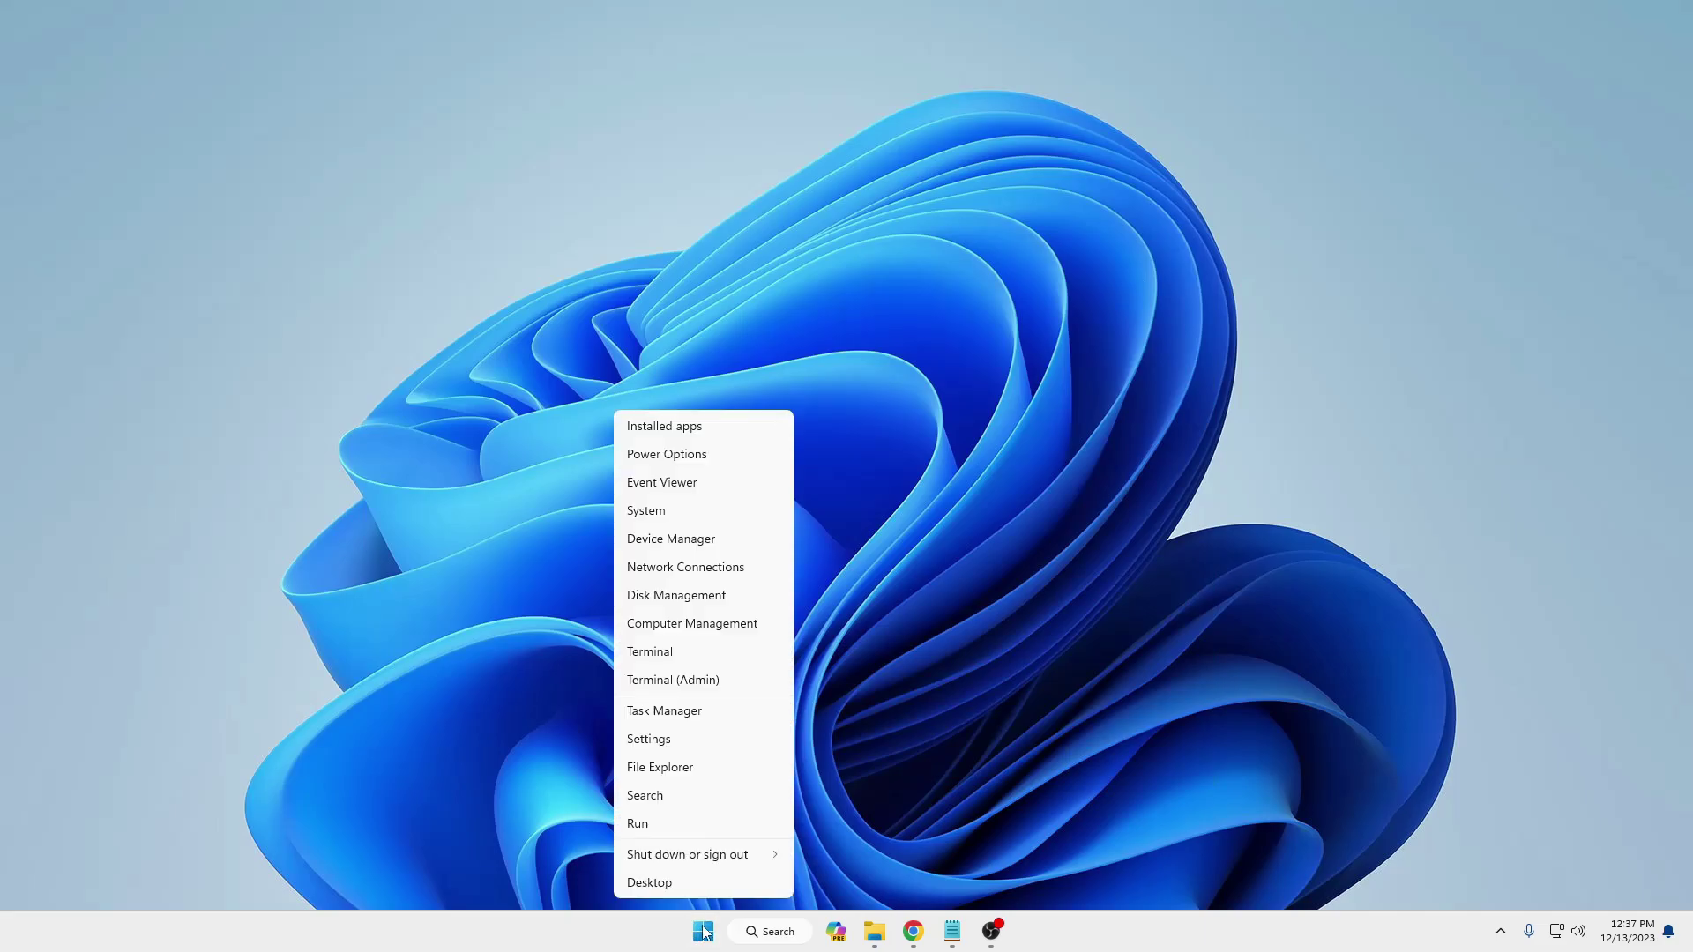
{"action": "left_click", "coordinate": [674, 823]}
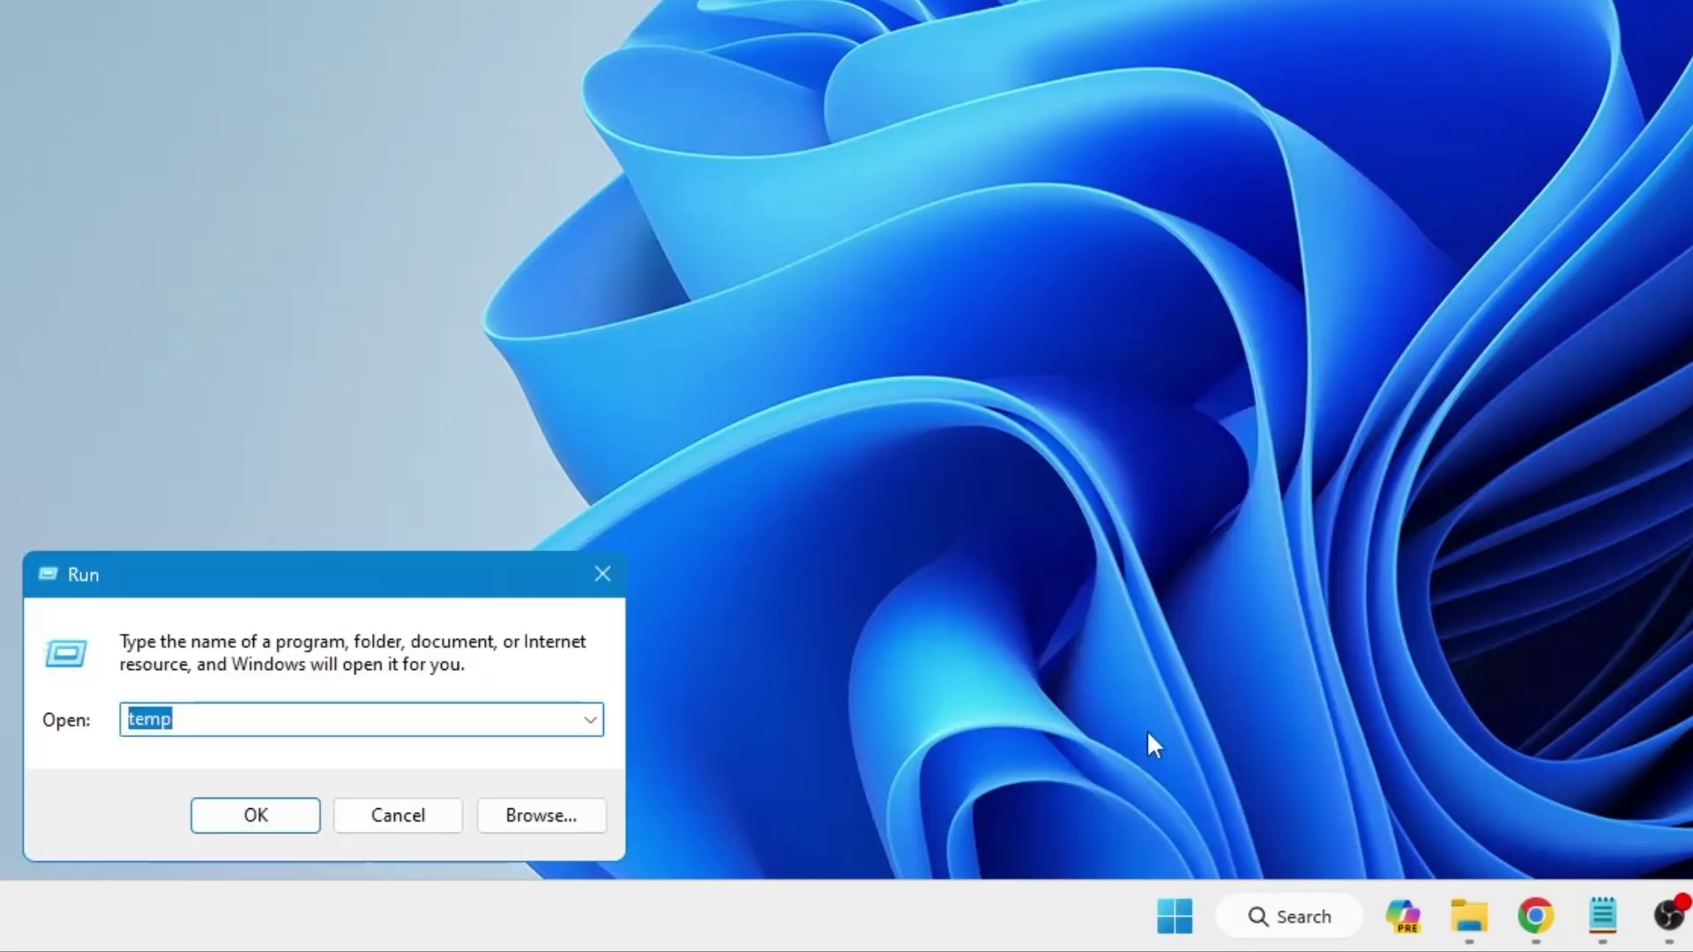
{"action": "type", "text": "%"}
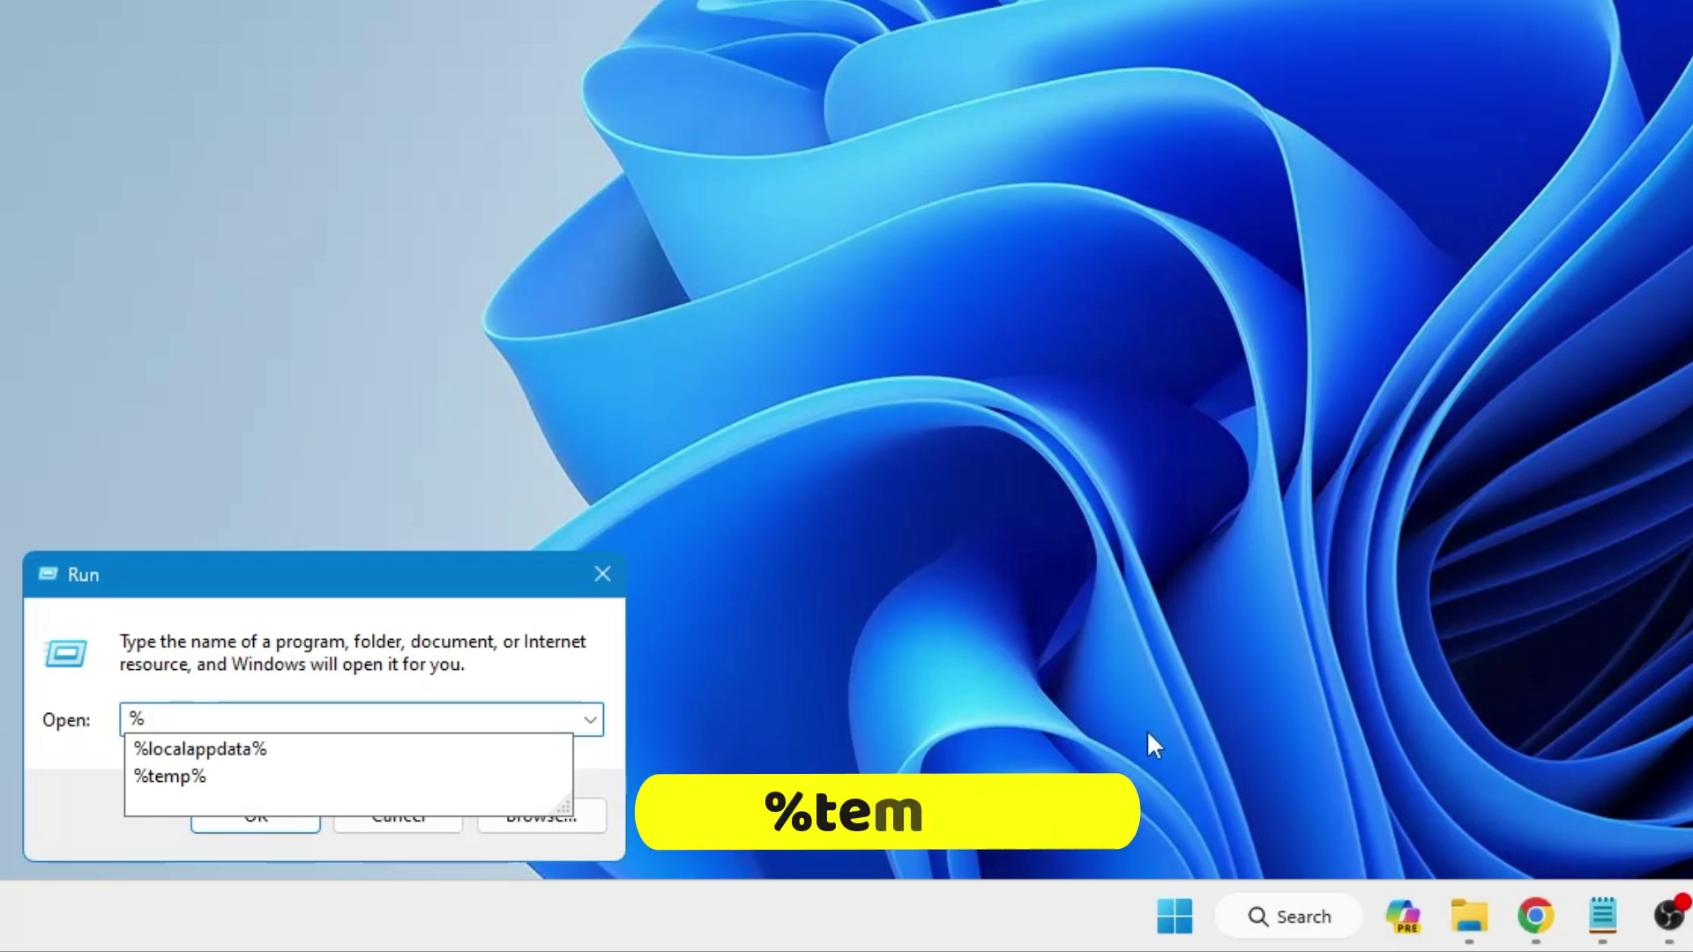
{"action": "type", "text": "temp%"}
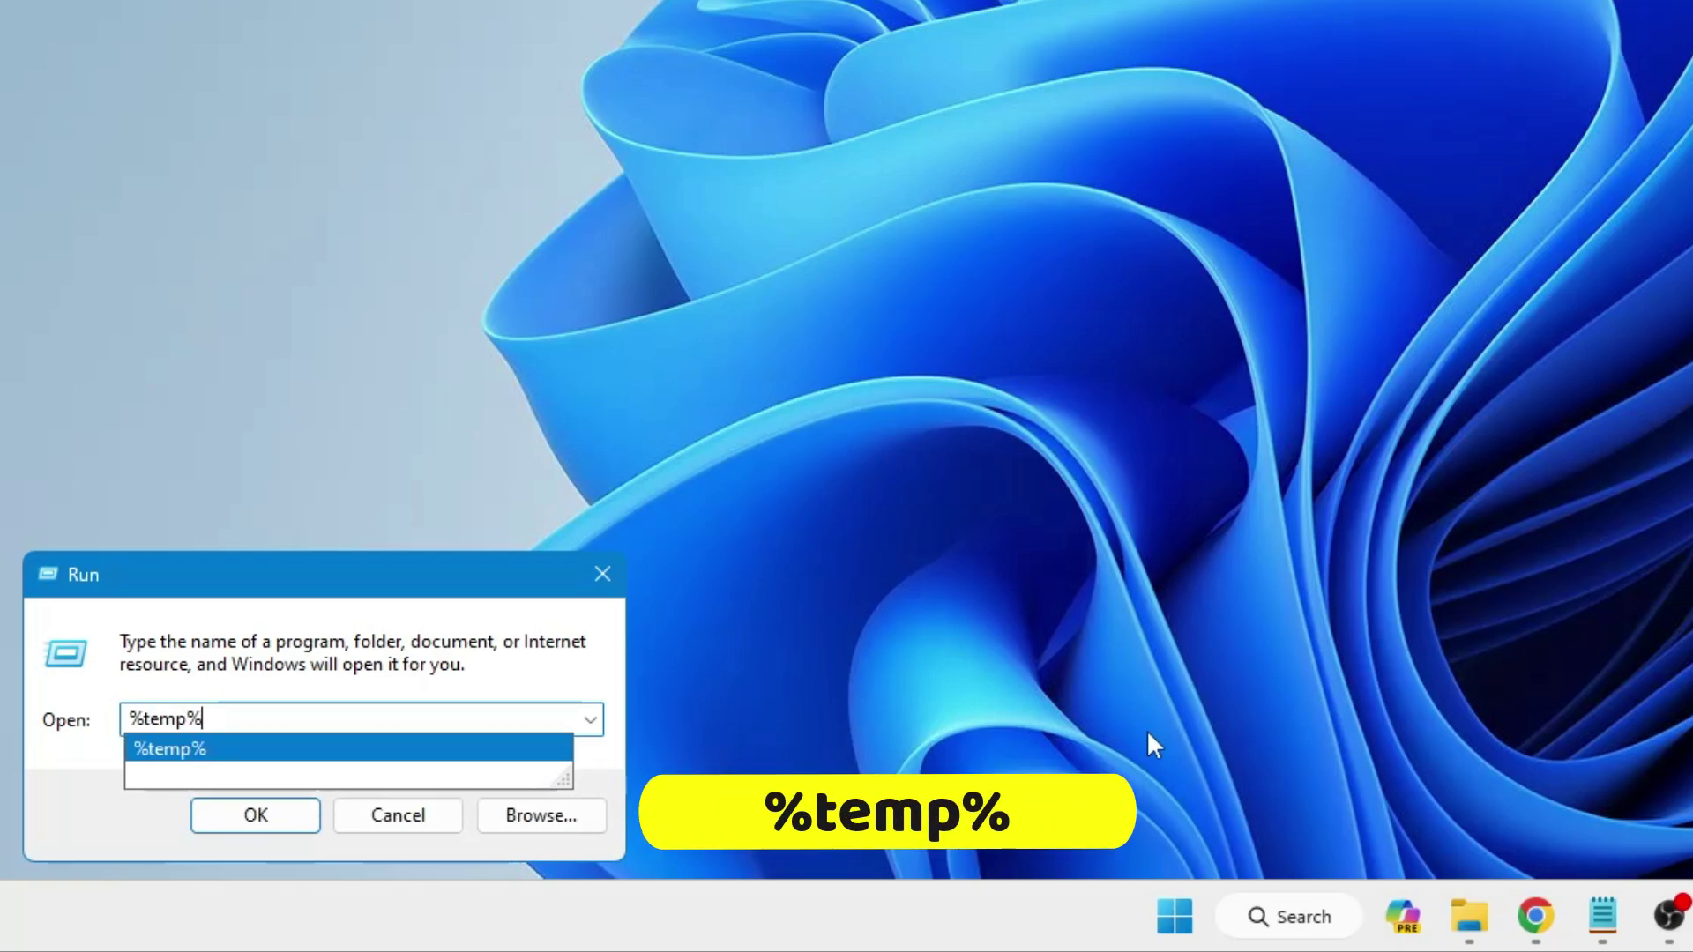
{"action": "left_click", "coordinate": [279, 811]}
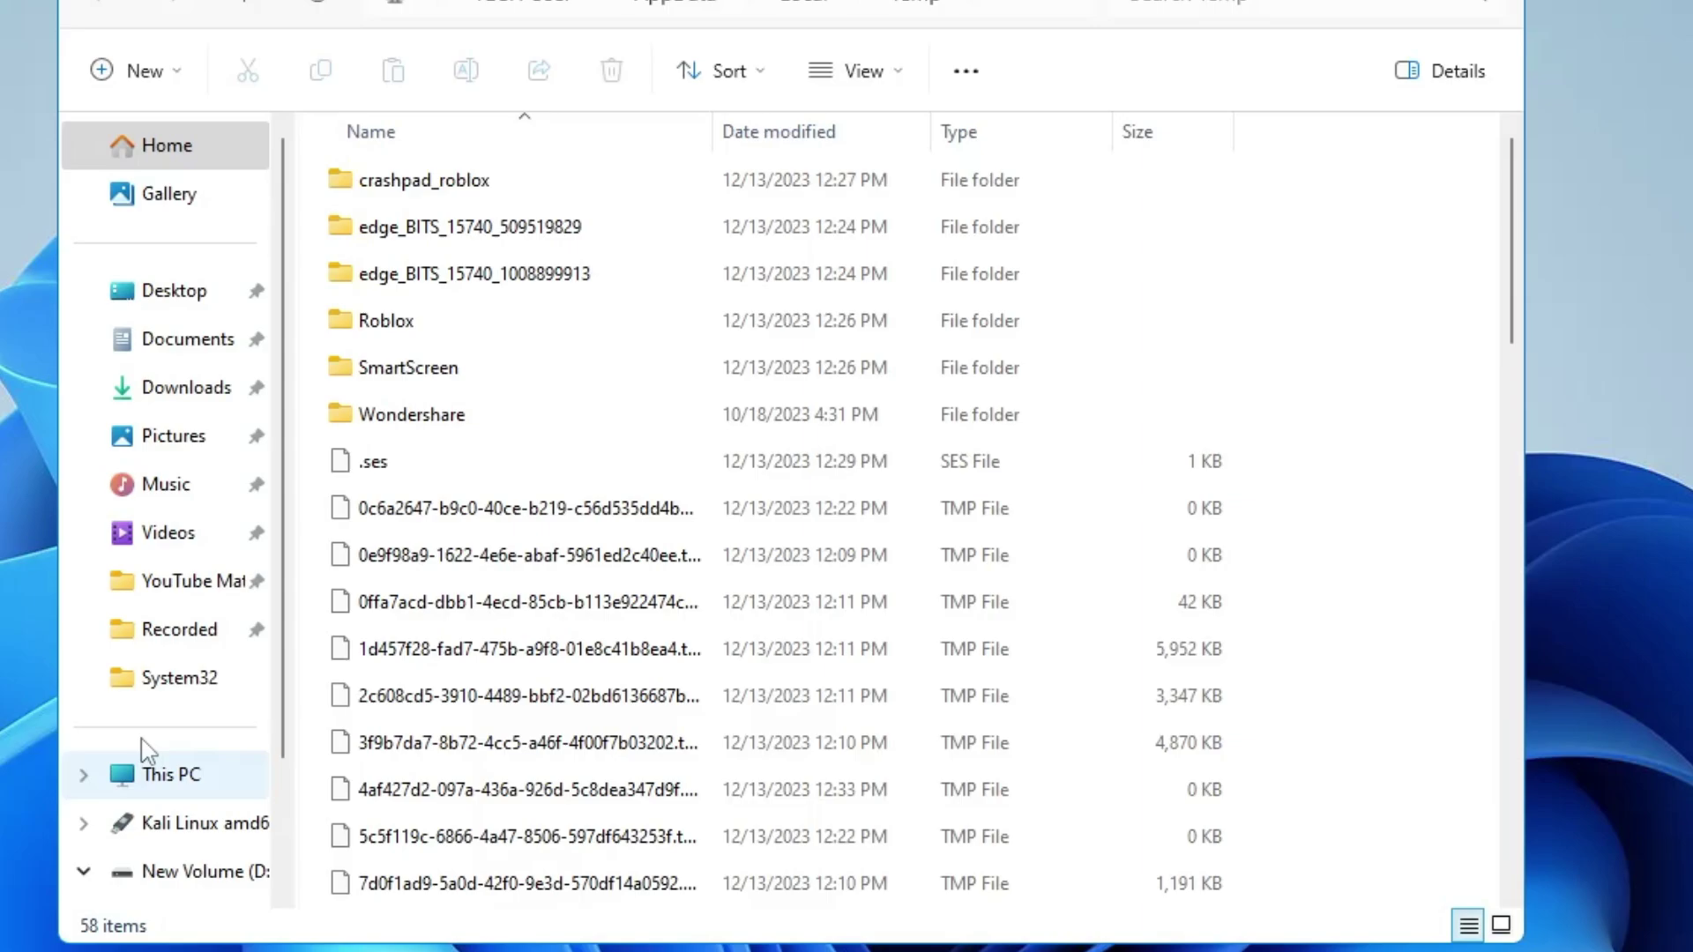
Step: Delete all items in the user's Temp folder, skipping every item in use, and close the window
{"action": "left_click", "coordinate": [564, 608]}
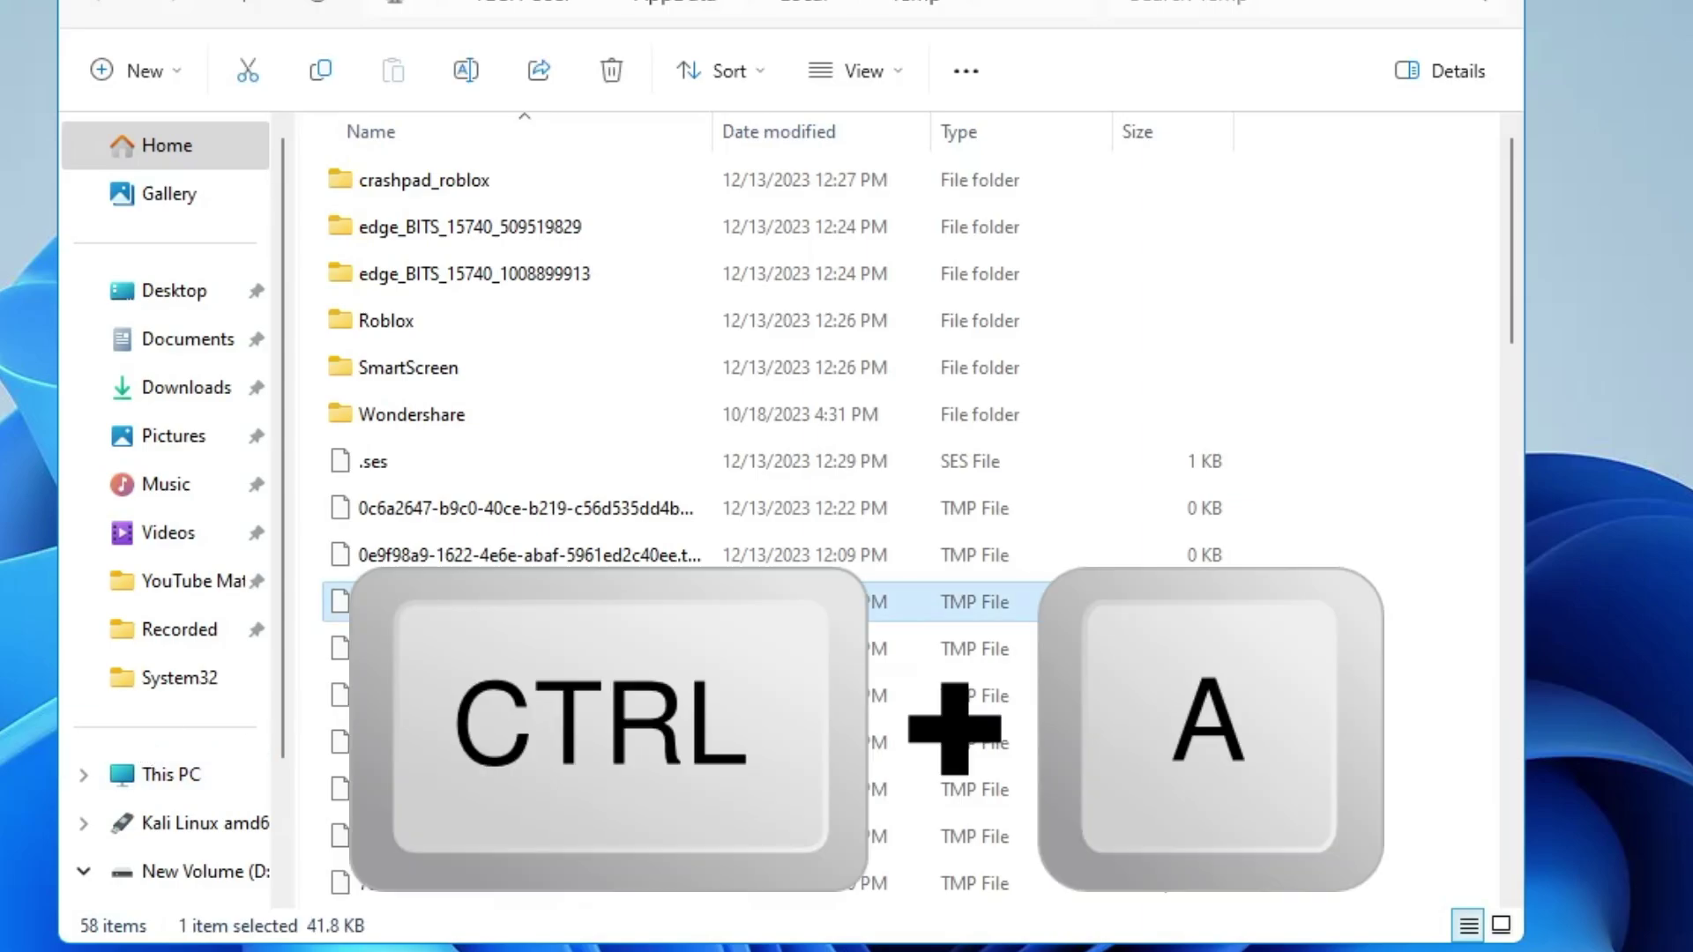
{"action": "key", "text": "ctrl+a"}
{"action": "key", "text": "Delete"}
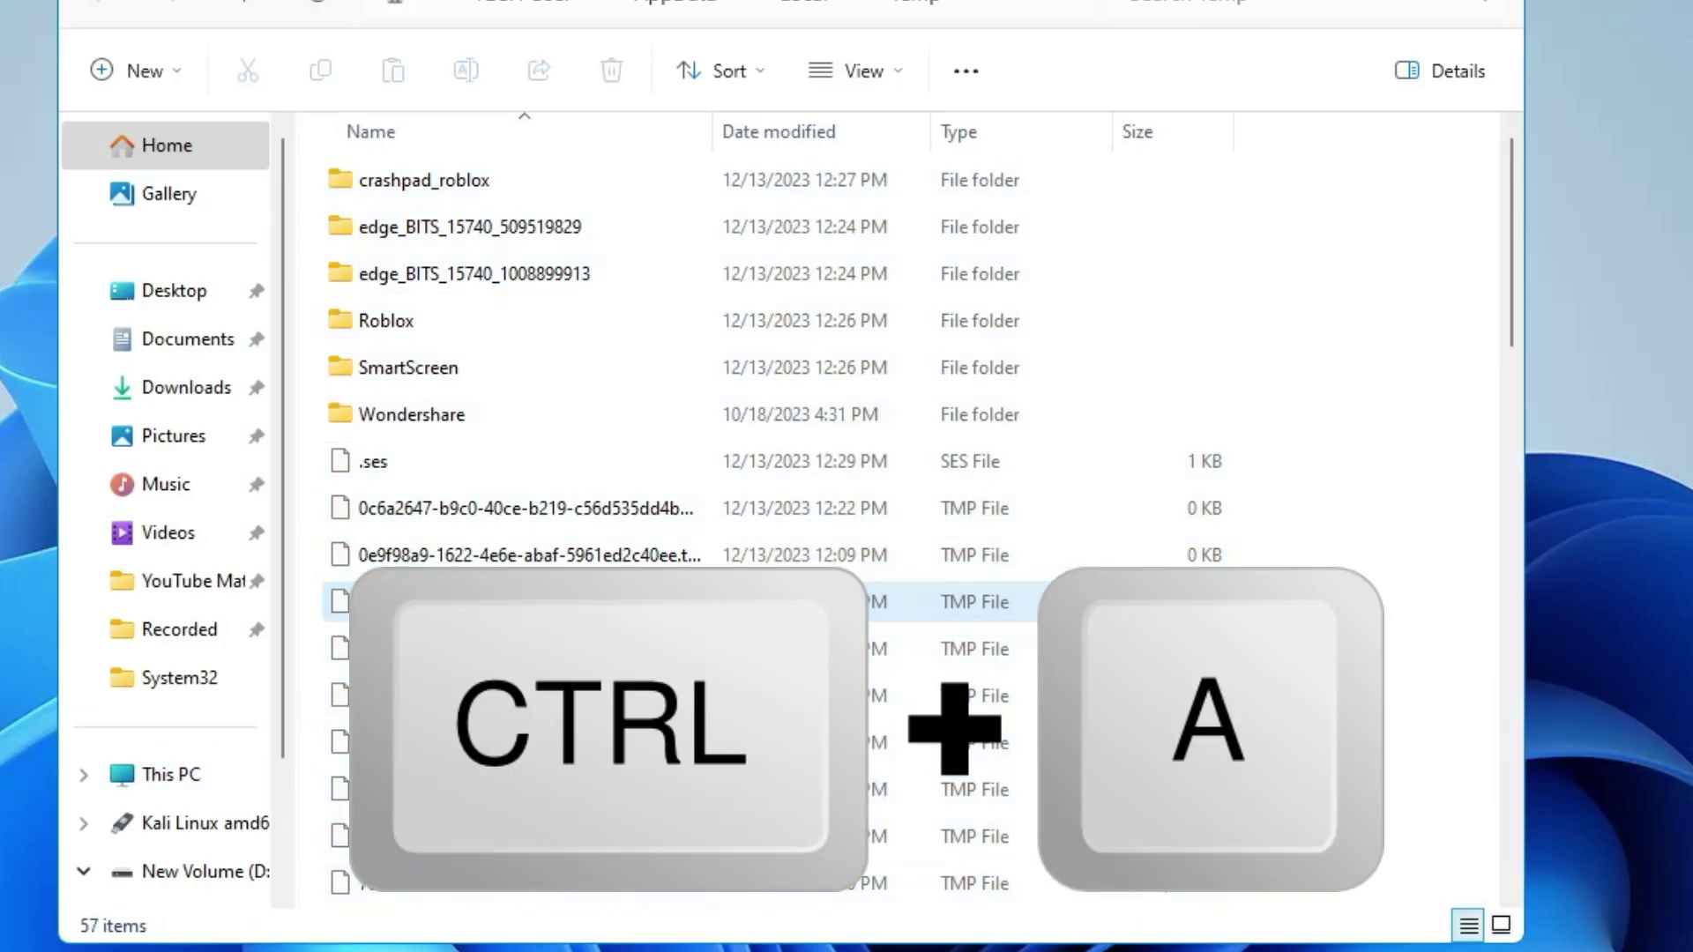
{"action": "key", "text": "ctrl+a"}
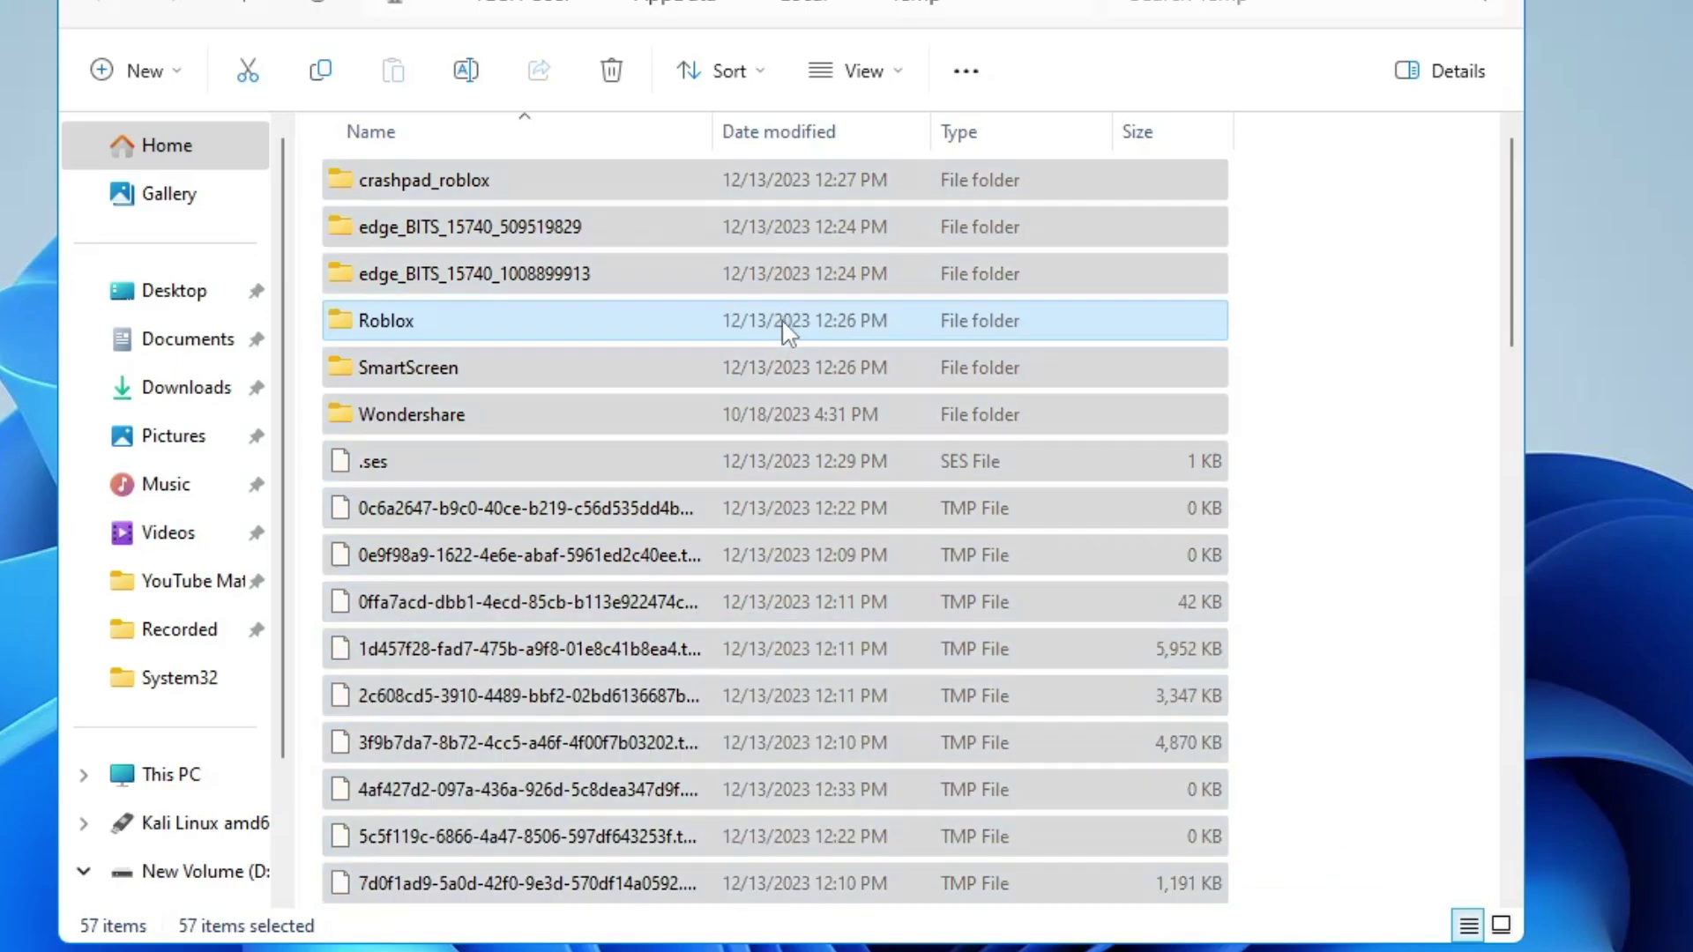
{"action": "right_click", "coordinate": [781, 319]}
{"action": "left_click", "coordinate": [992, 358]}
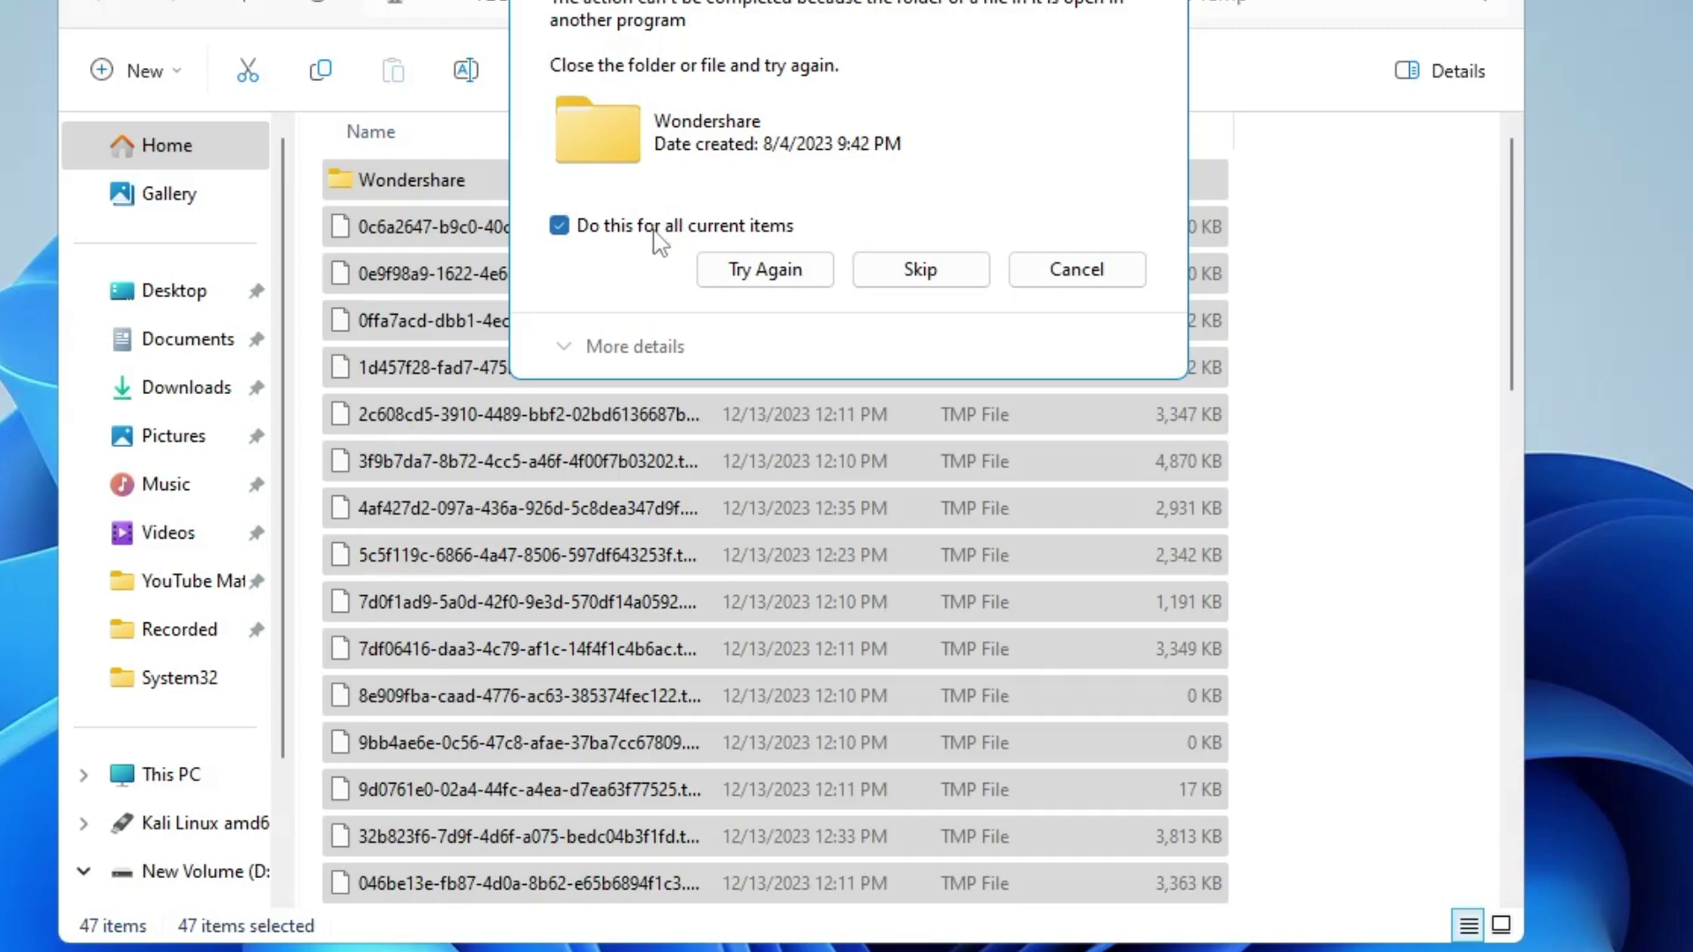
{"action": "left_click", "coordinate": [881, 273]}
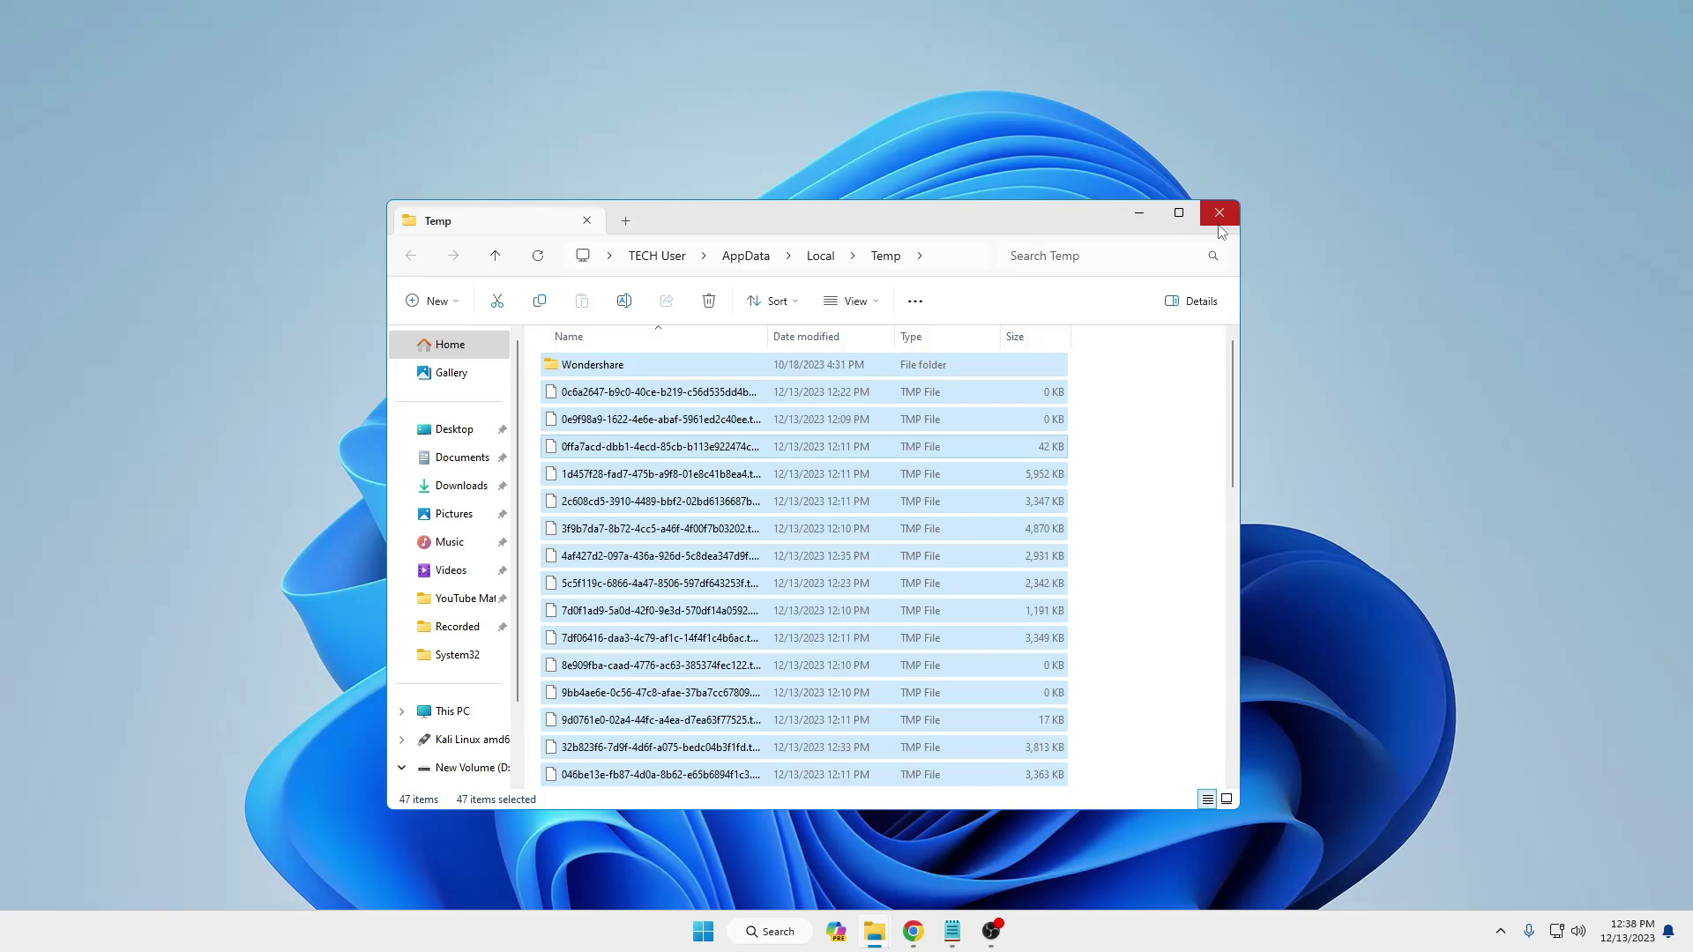
{"action": "left_click", "coordinate": [1220, 214]}
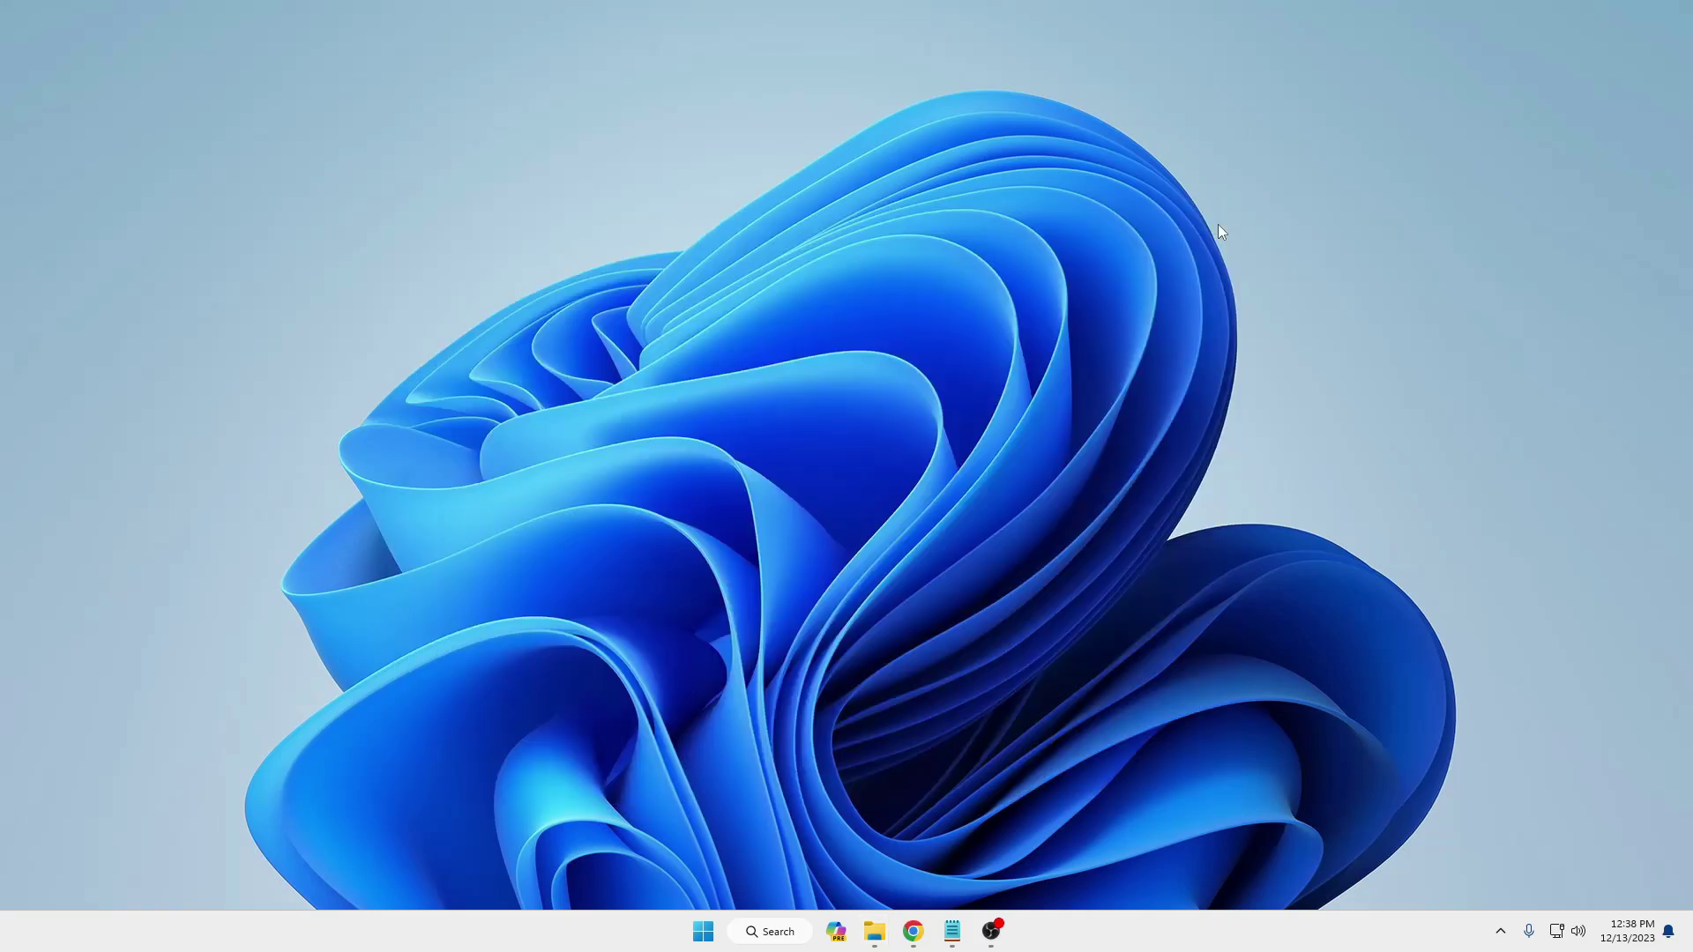
Step: Open a File Explorer window and clear the File Explorer history in Folder Options
{"action": "mouse_move", "coordinate": [881, 934]}
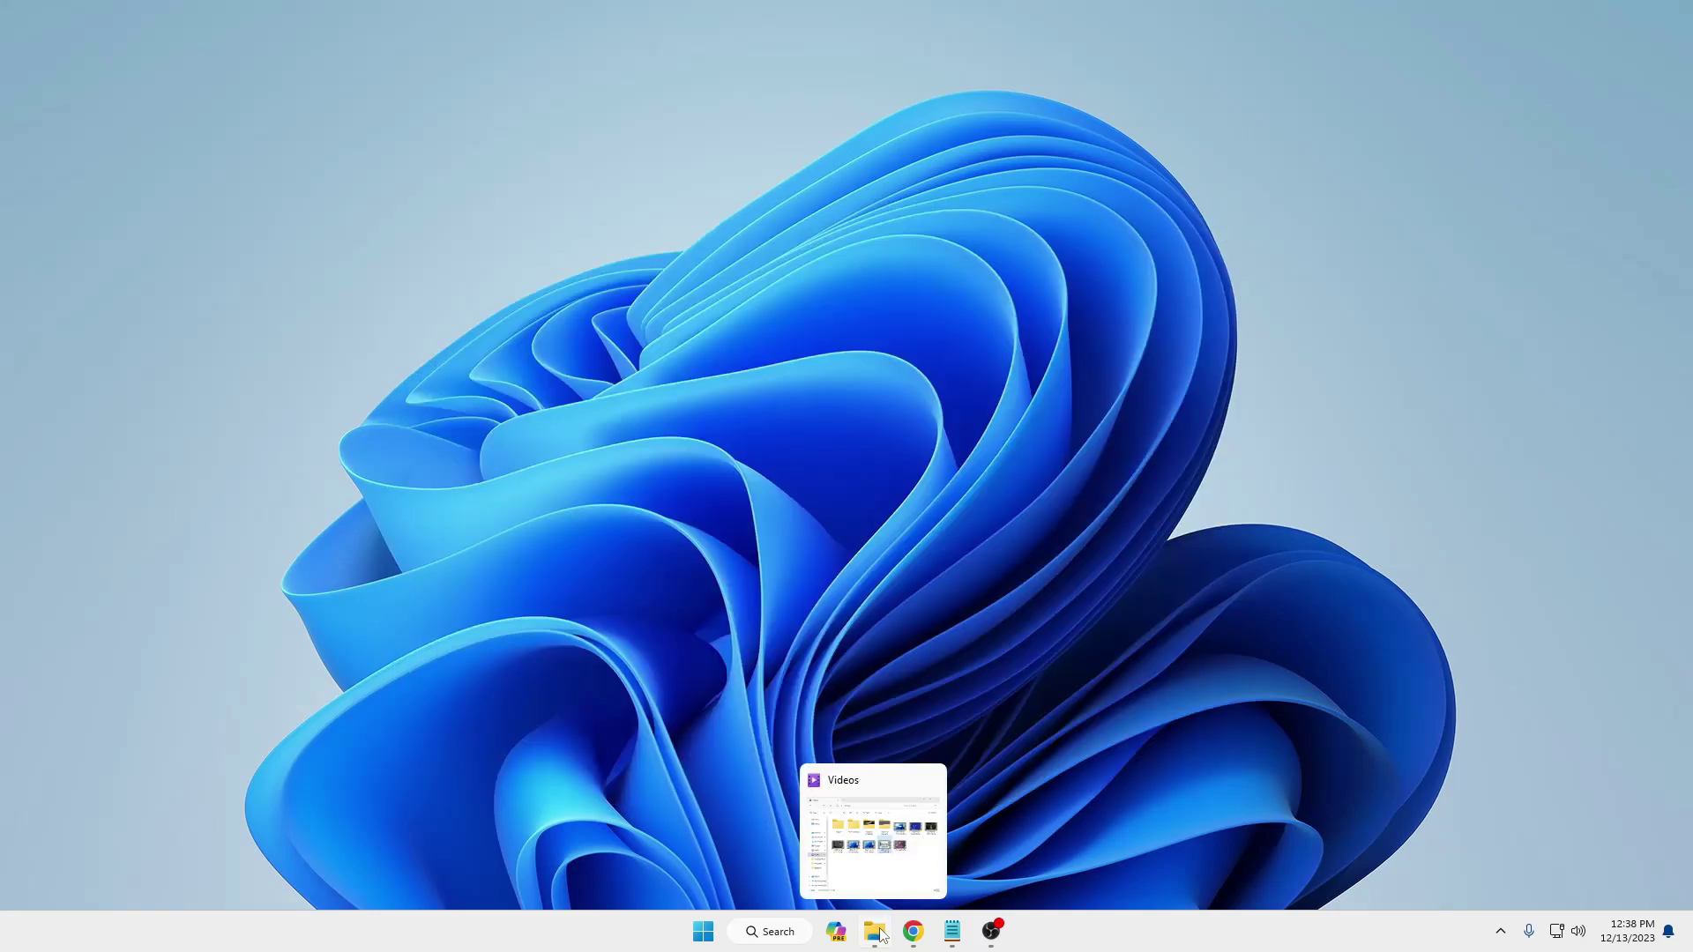
{"action": "left_click", "coordinate": [913, 878]}
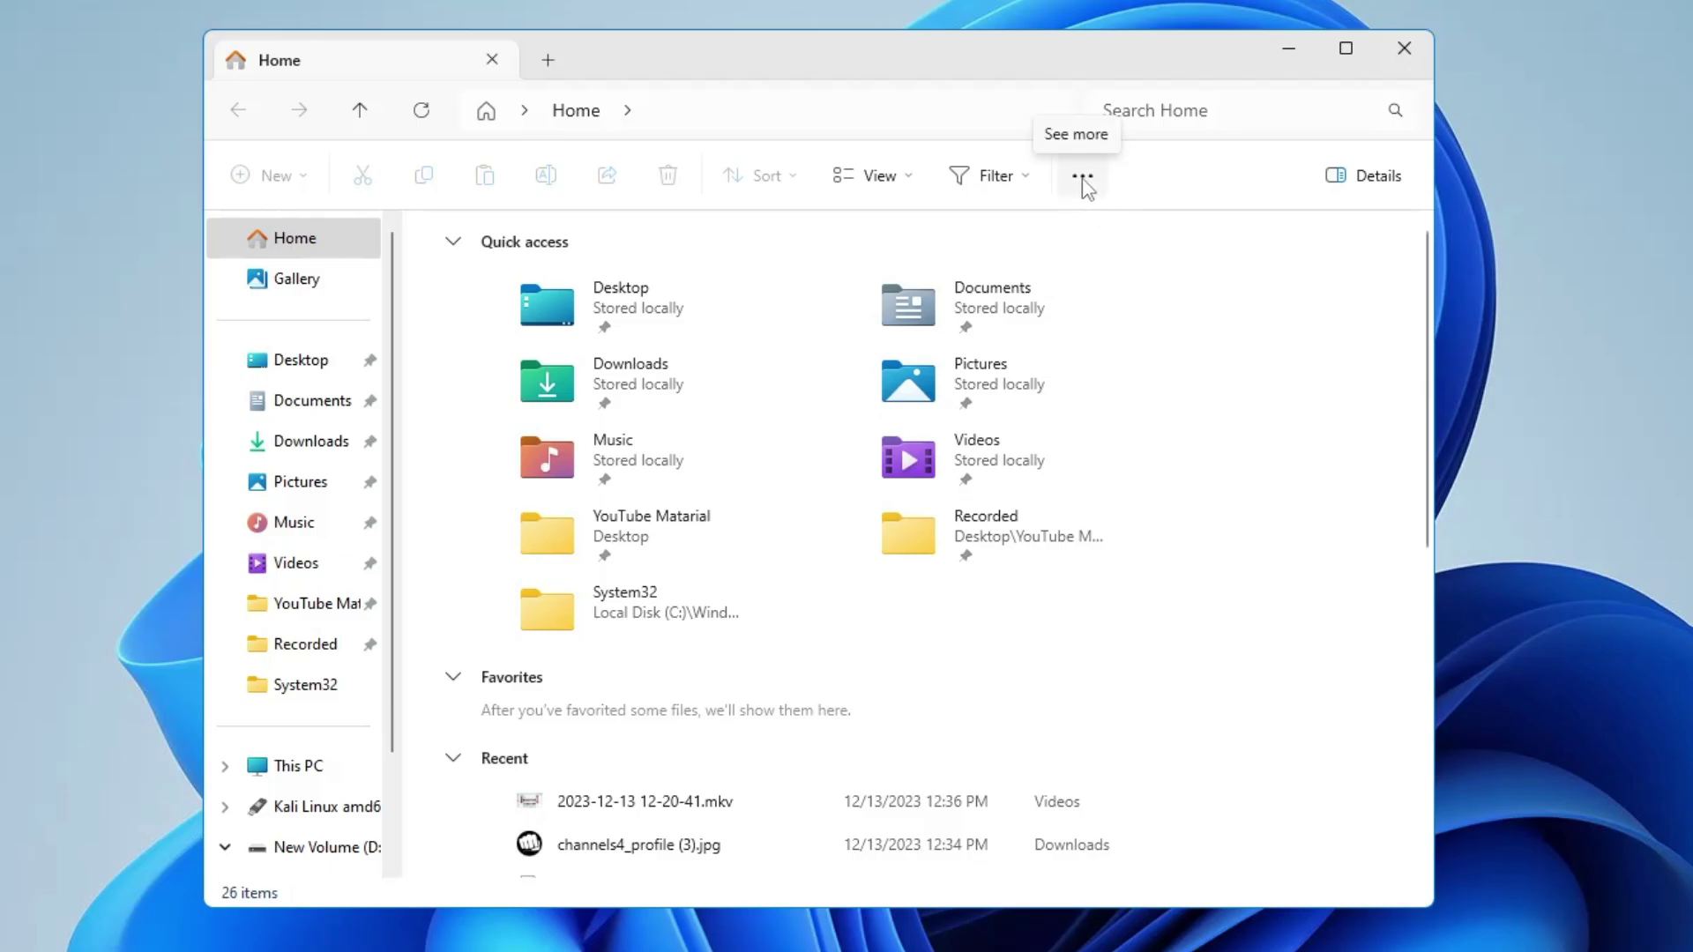
{"action": "left_click", "coordinate": [1083, 179]}
{"action": "left_click", "coordinate": [988, 461]}
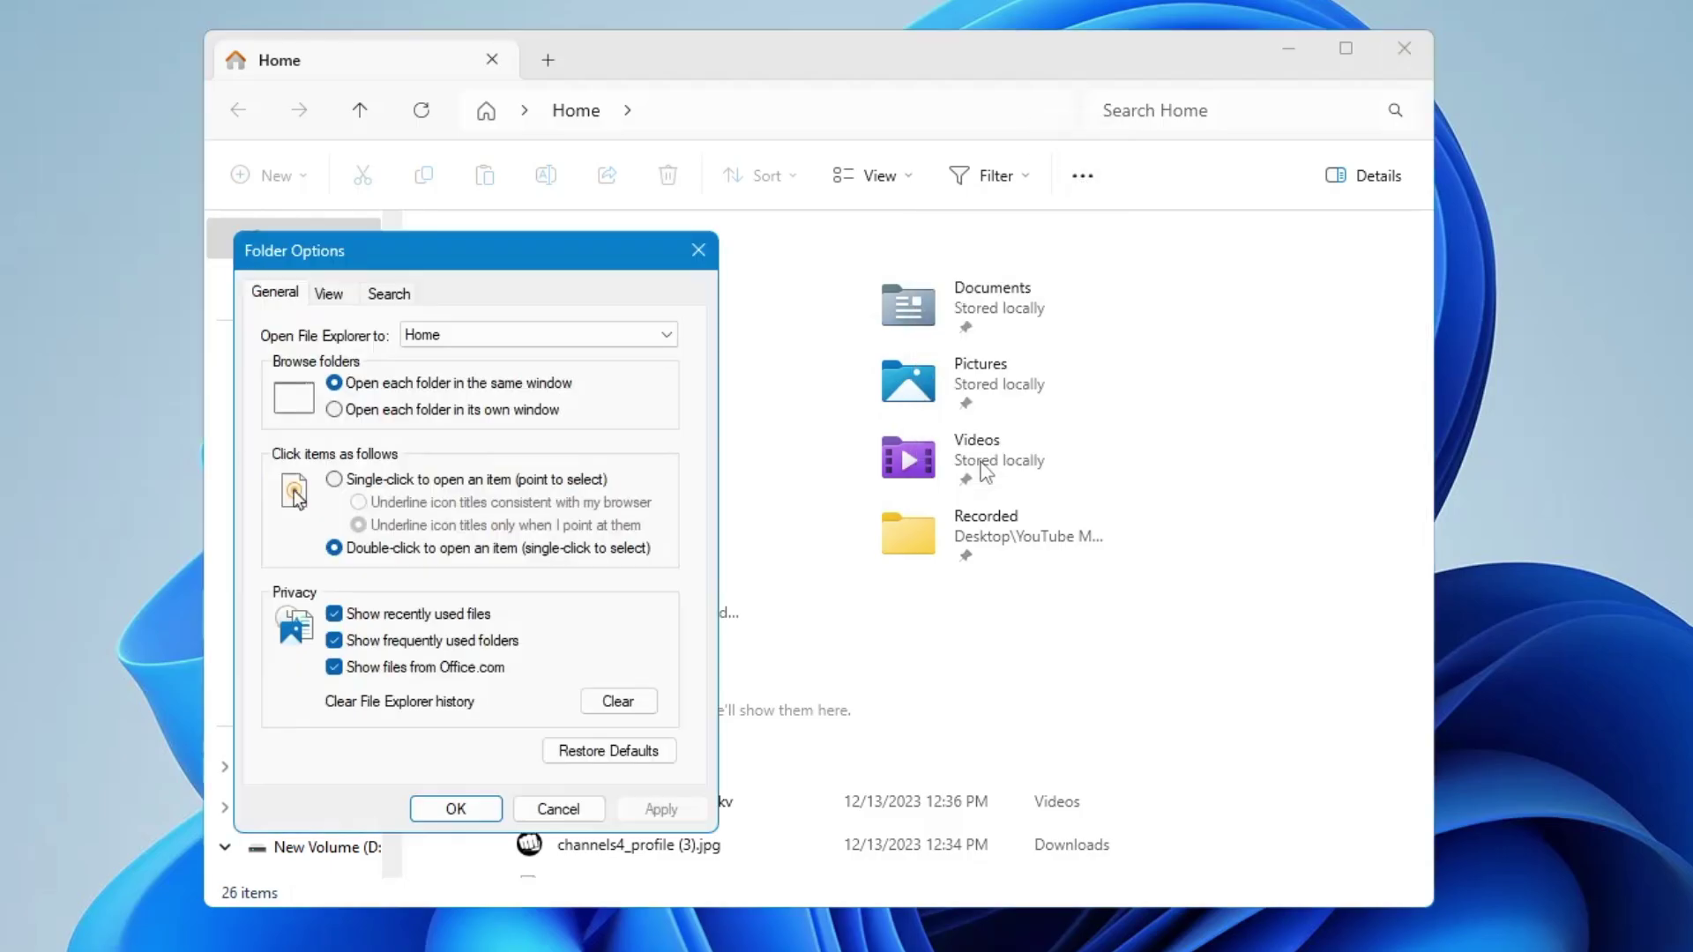
{"action": "left_click_drag", "start_coordinate": [603, 253], "coordinate": [918, 221]}
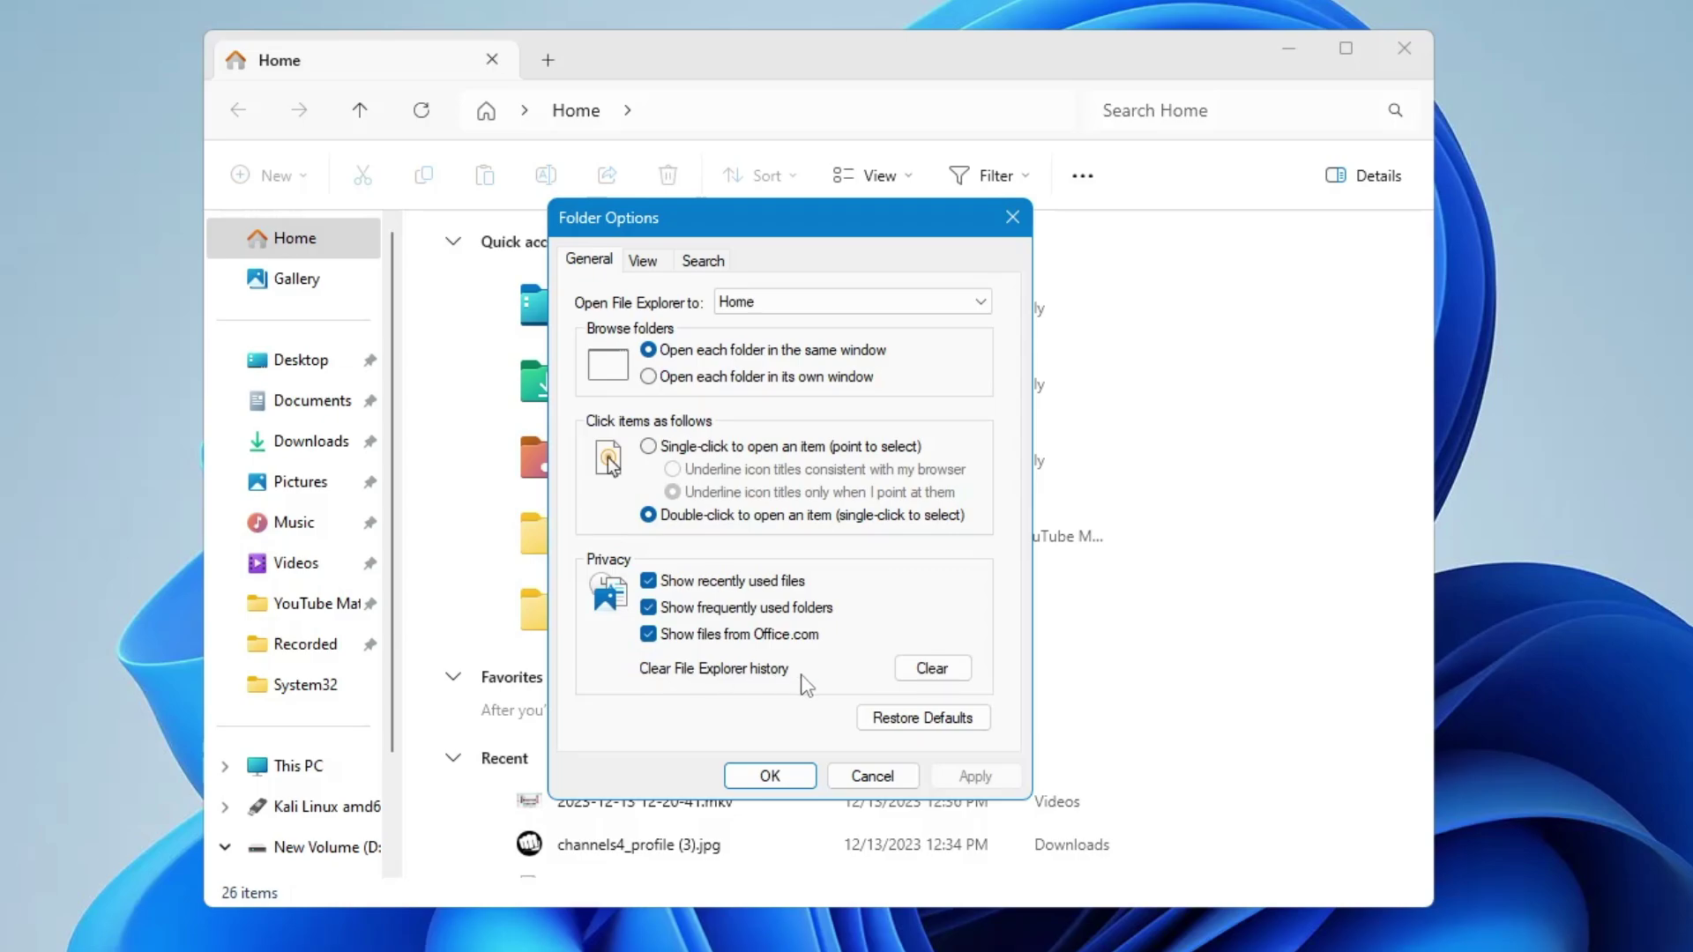
{"action": "left_click", "coordinate": [950, 677]}
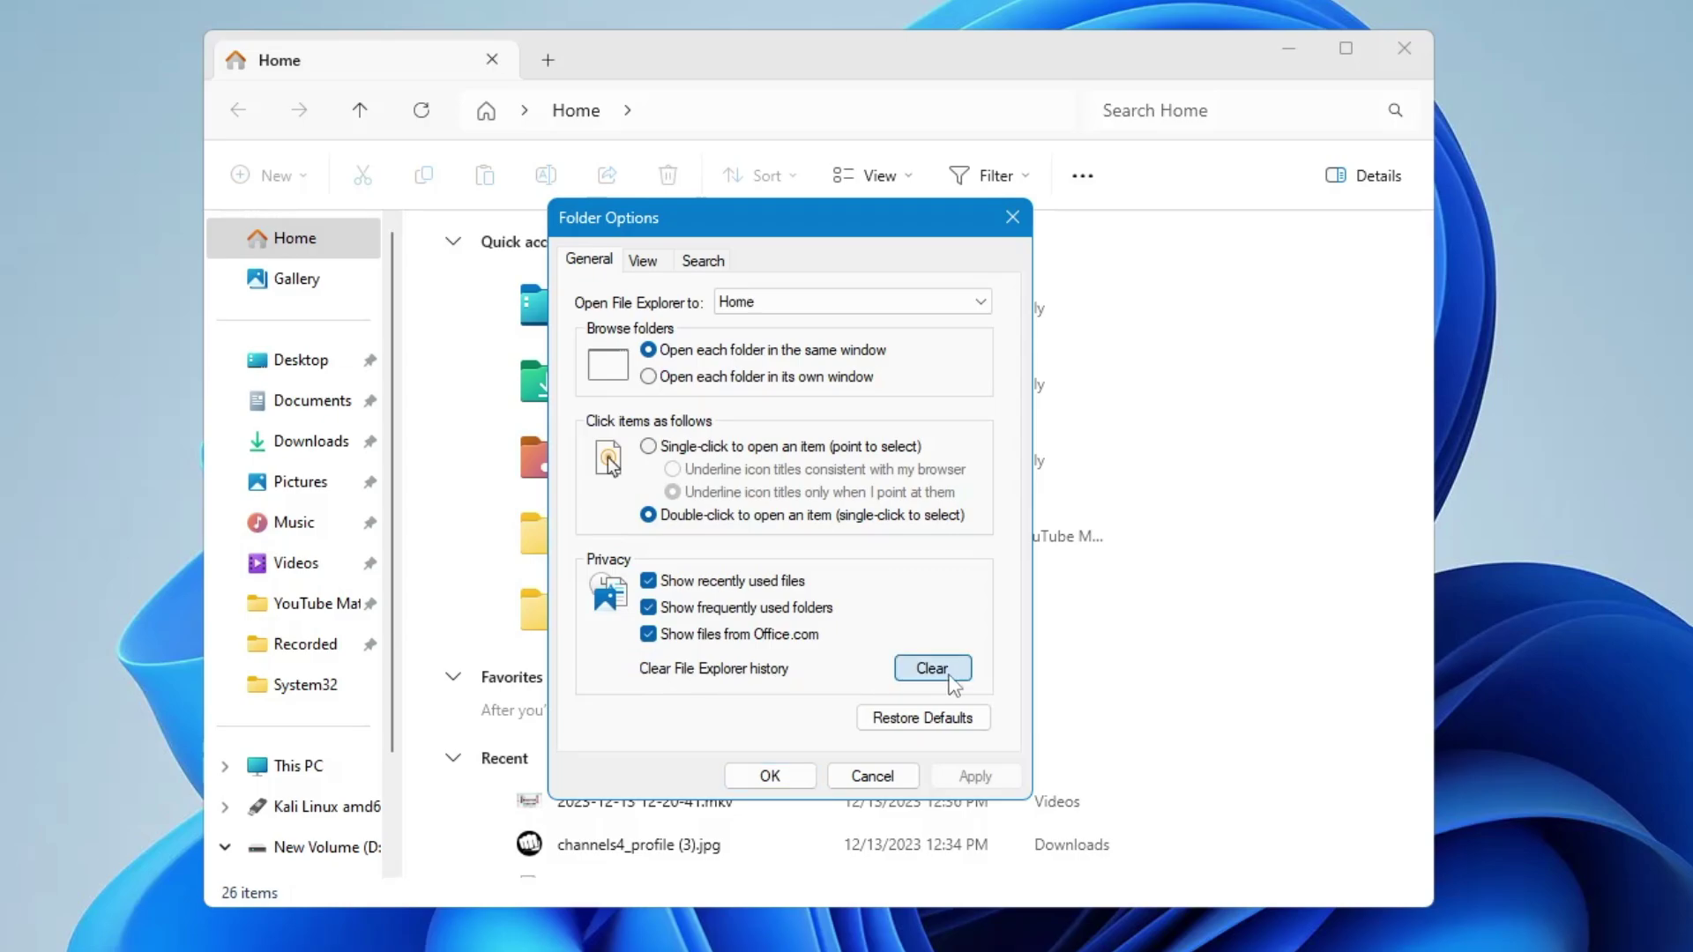
{"action": "left_click", "coordinate": [785, 777]}
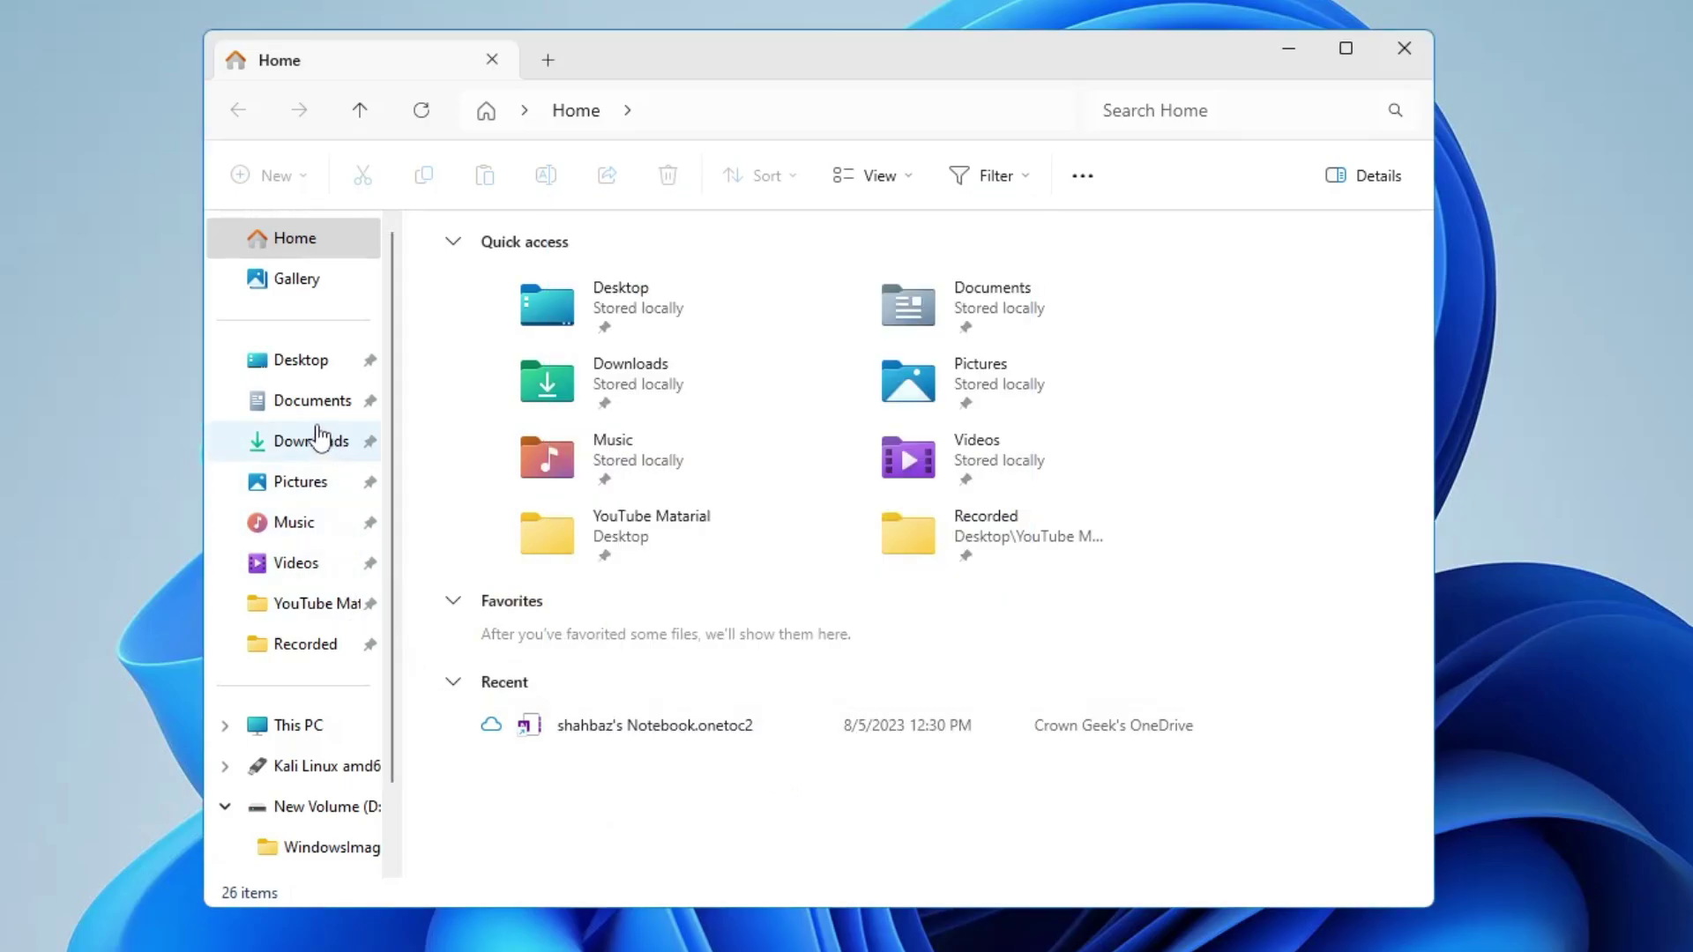
Step: Open the Windows folder on Local Disk (C:)
{"action": "scroll", "coordinate": [295, 565], "scroll_direction": "down", "scroll_amount": 1}
{"action": "left_click", "coordinate": [298, 643]}
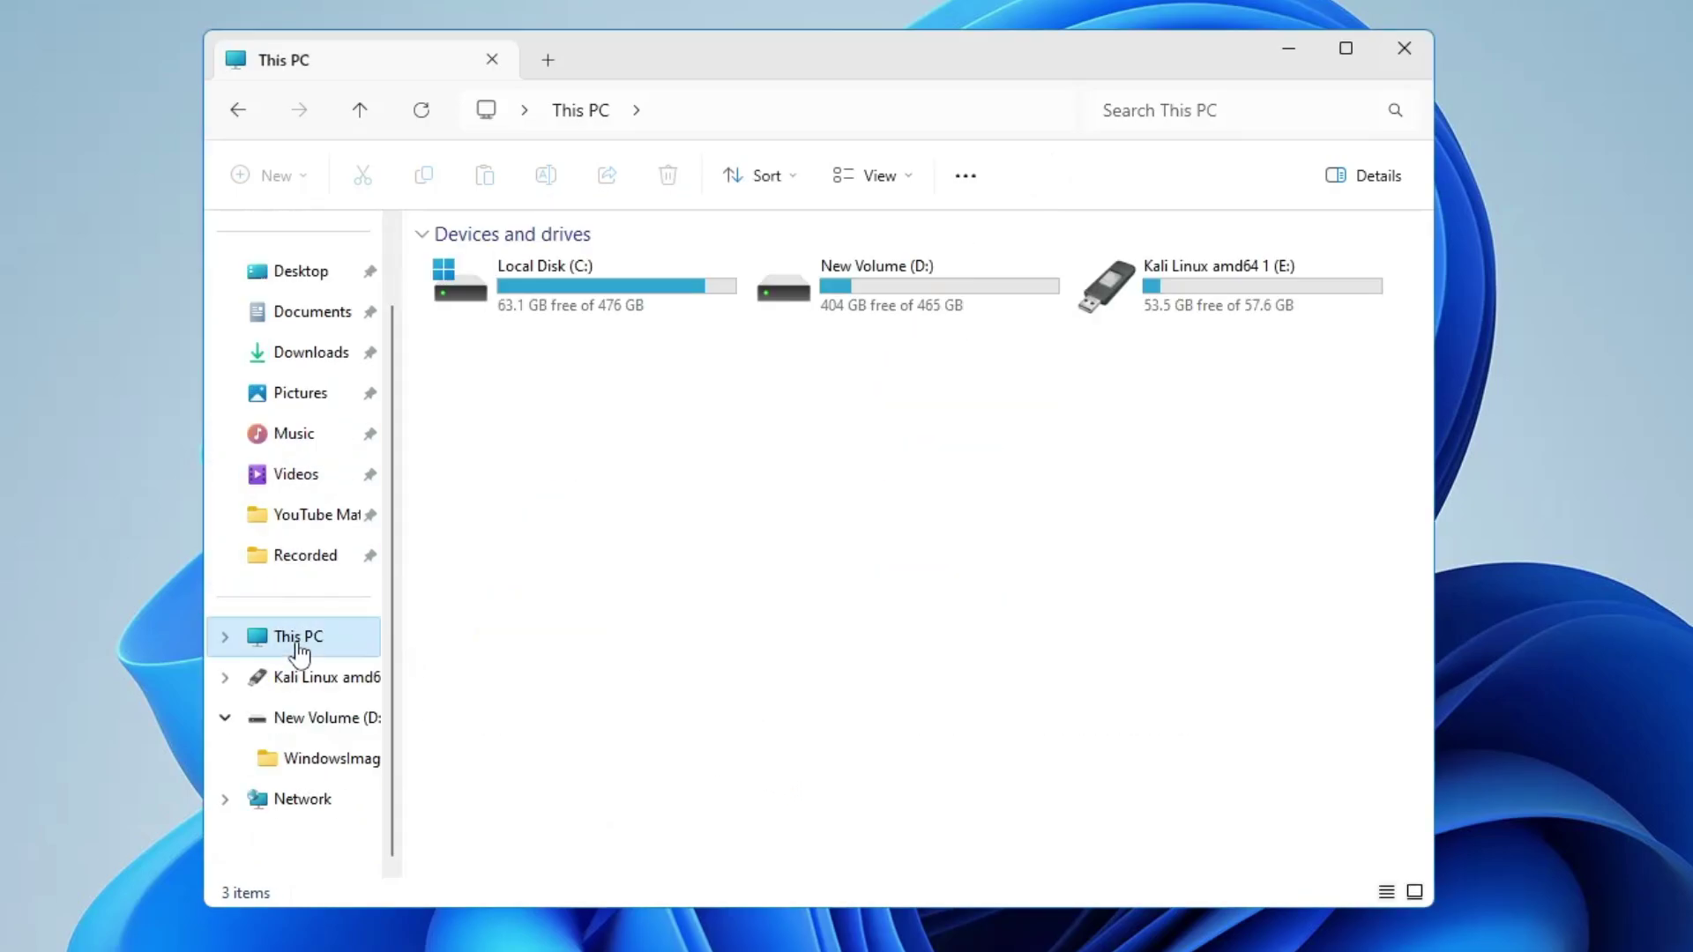
{"action": "double_click", "coordinate": [570, 296]}
{"action": "scroll", "coordinate": [549, 370], "scroll_direction": "down", "scroll_amount": 1}
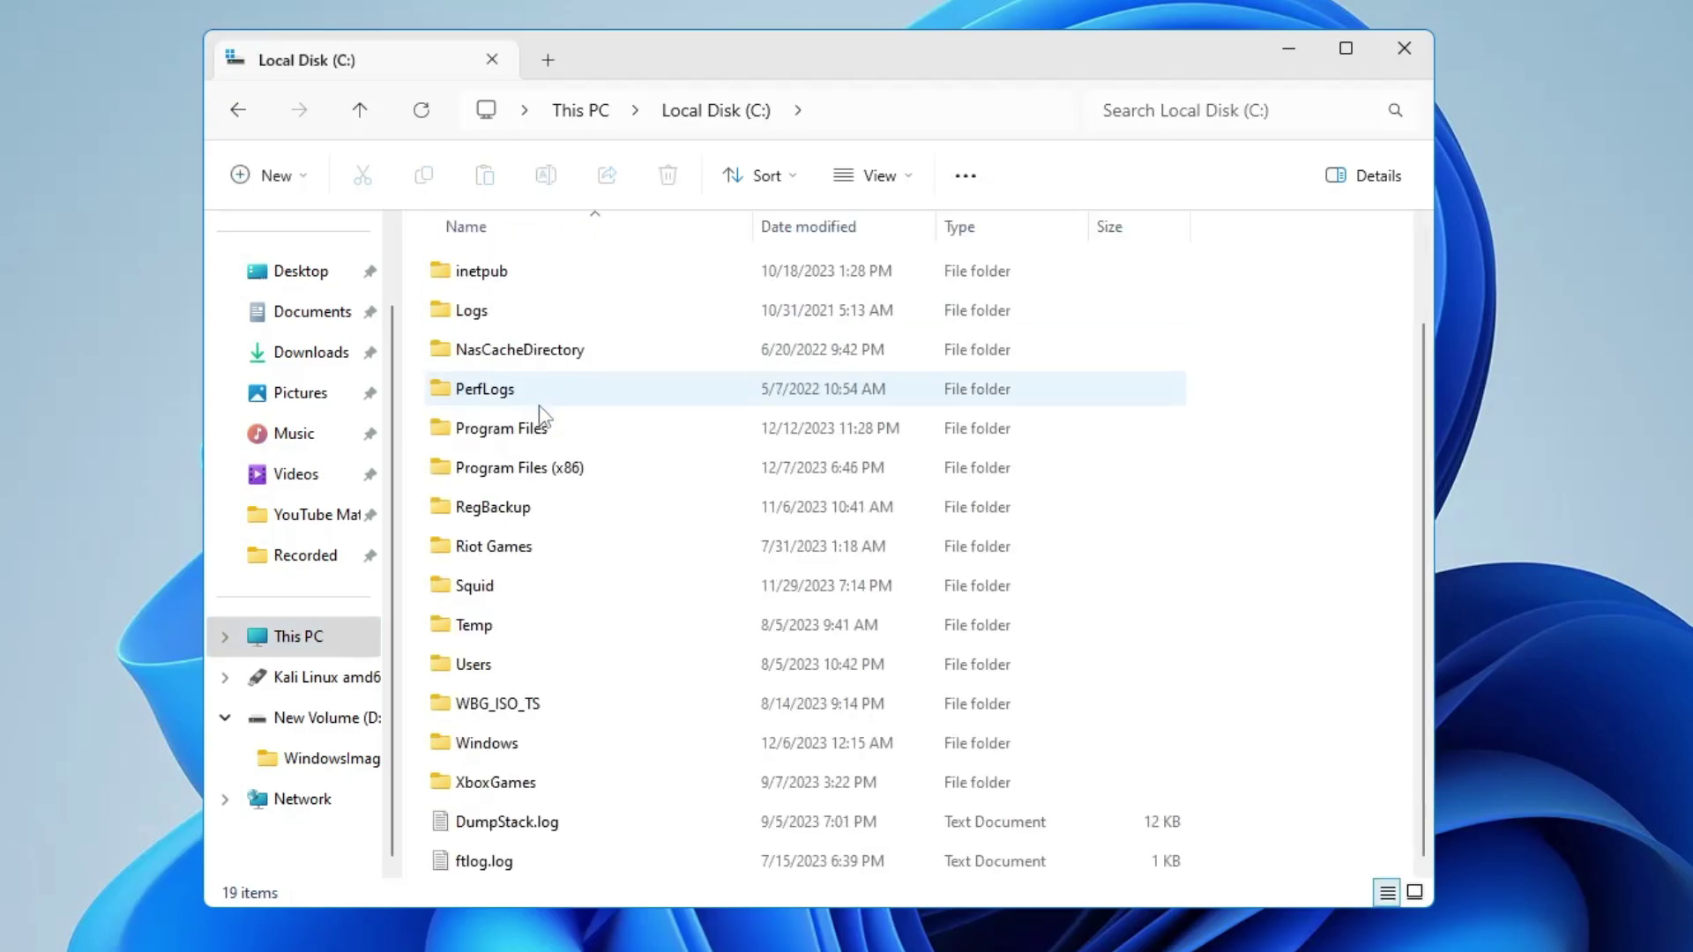
{"action": "left_click", "coordinate": [486, 748]}
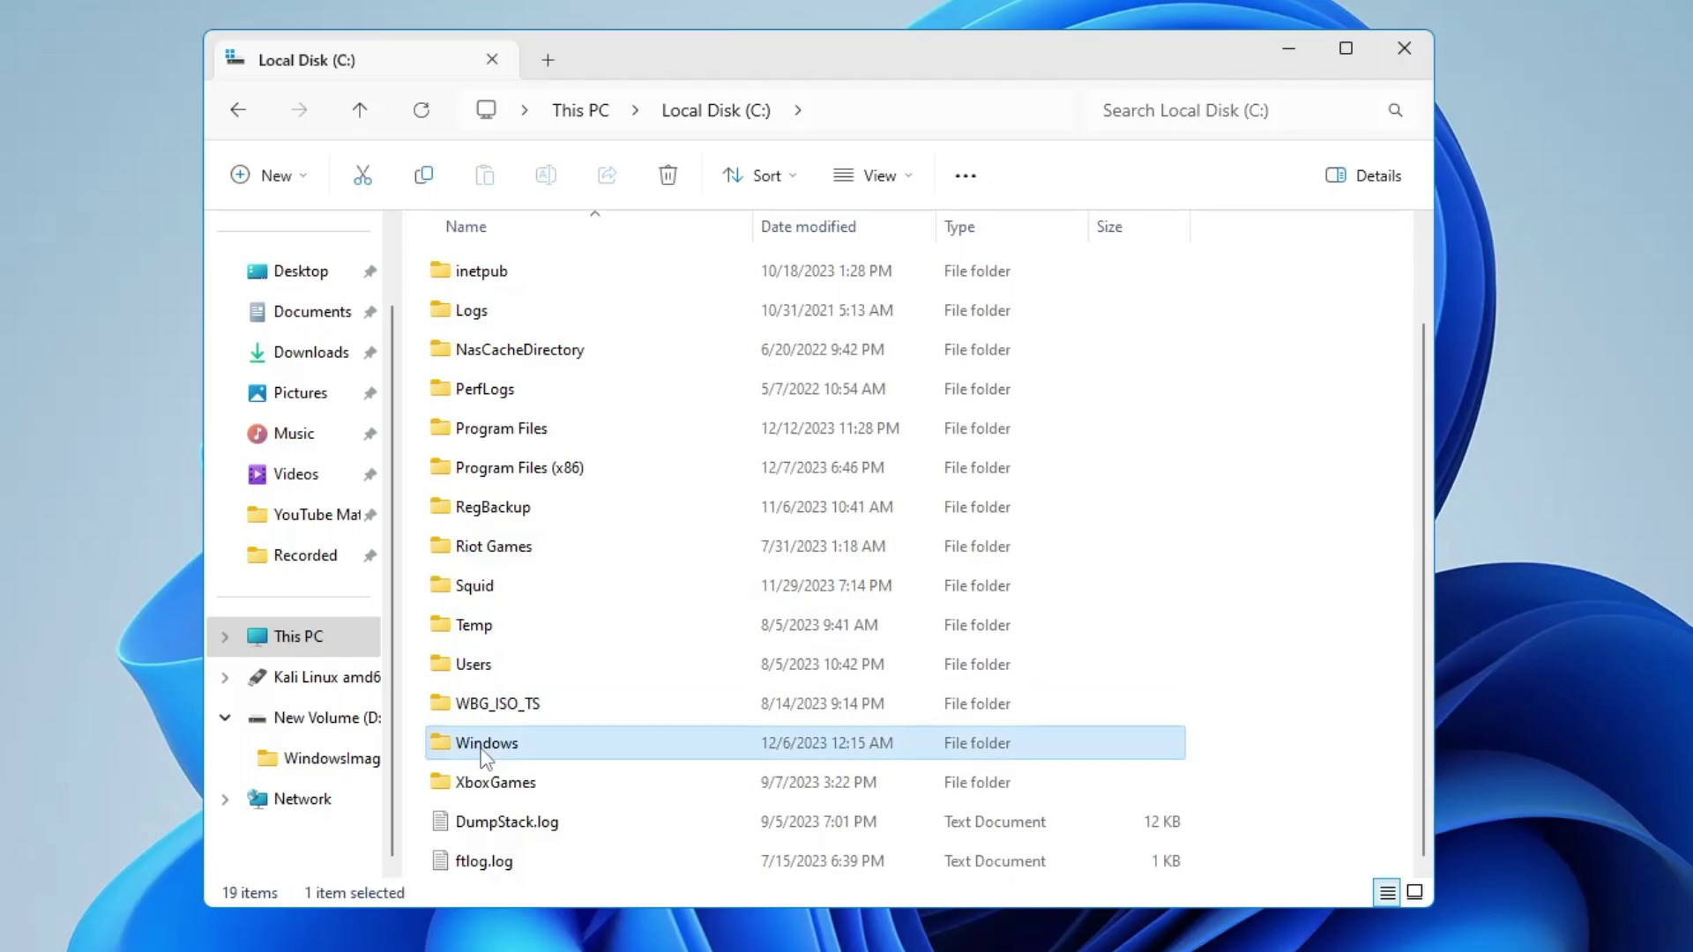
{"action": "double_click", "coordinate": [519, 747]}
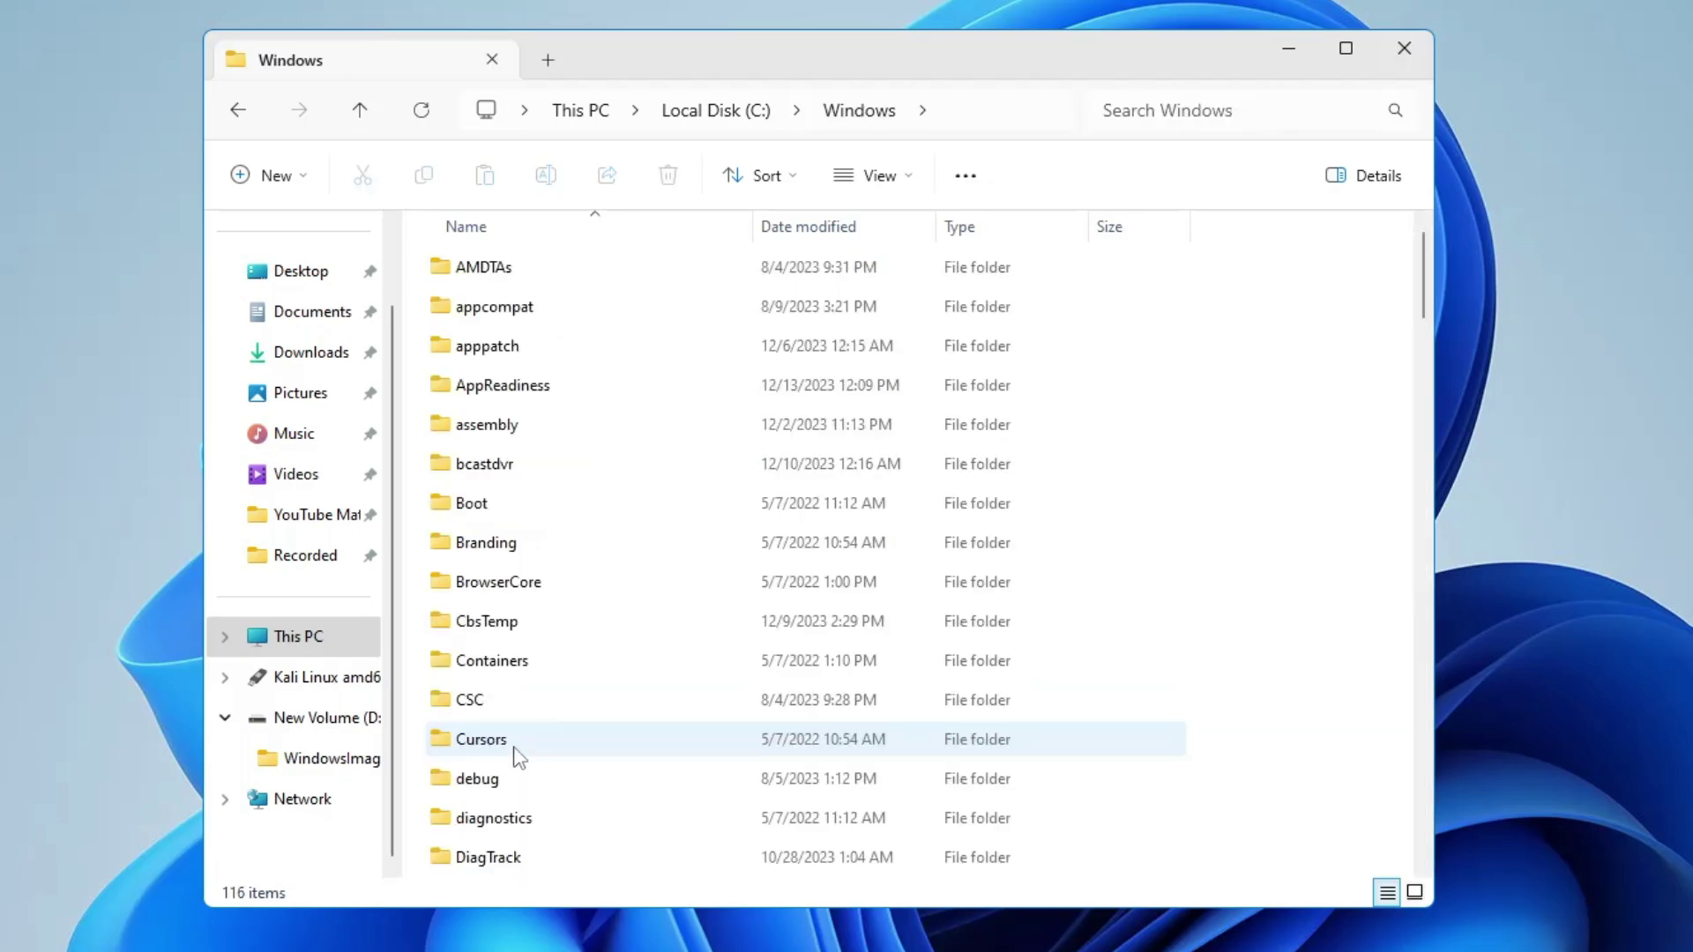
Step: Open the SoftwareDistribution folder inside the Windows folder
{"action": "left_click", "coordinate": [529, 636]}
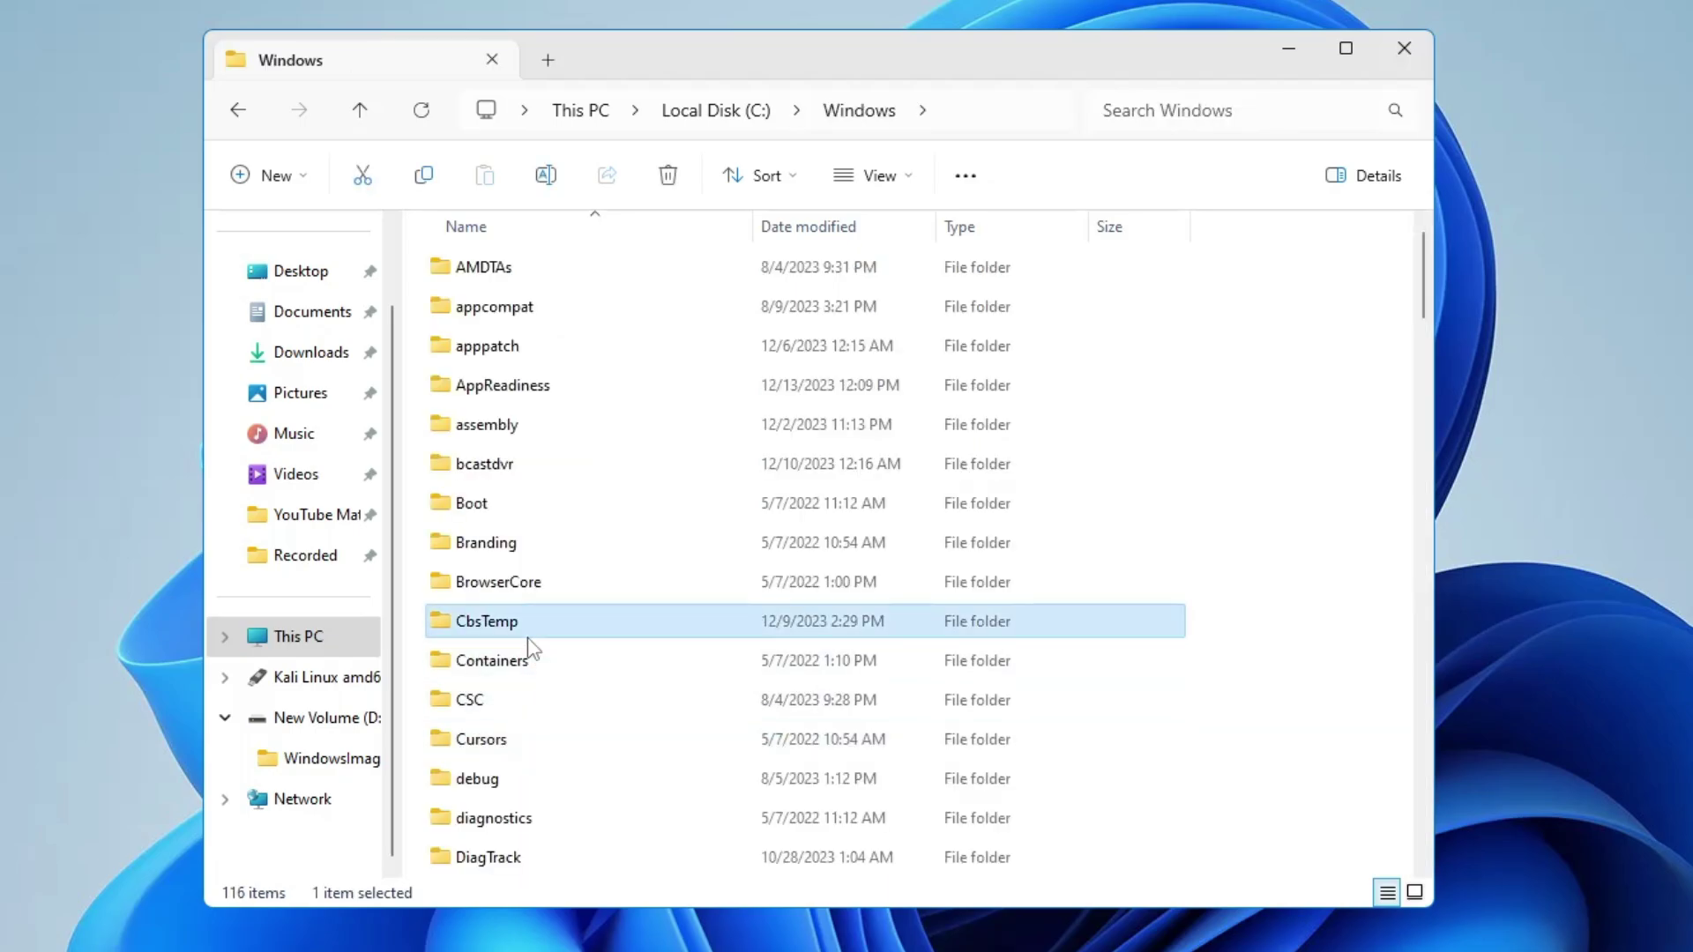
{"action": "scroll", "coordinate": [532, 650], "scroll_direction": "down", "scroll_amount": 15}
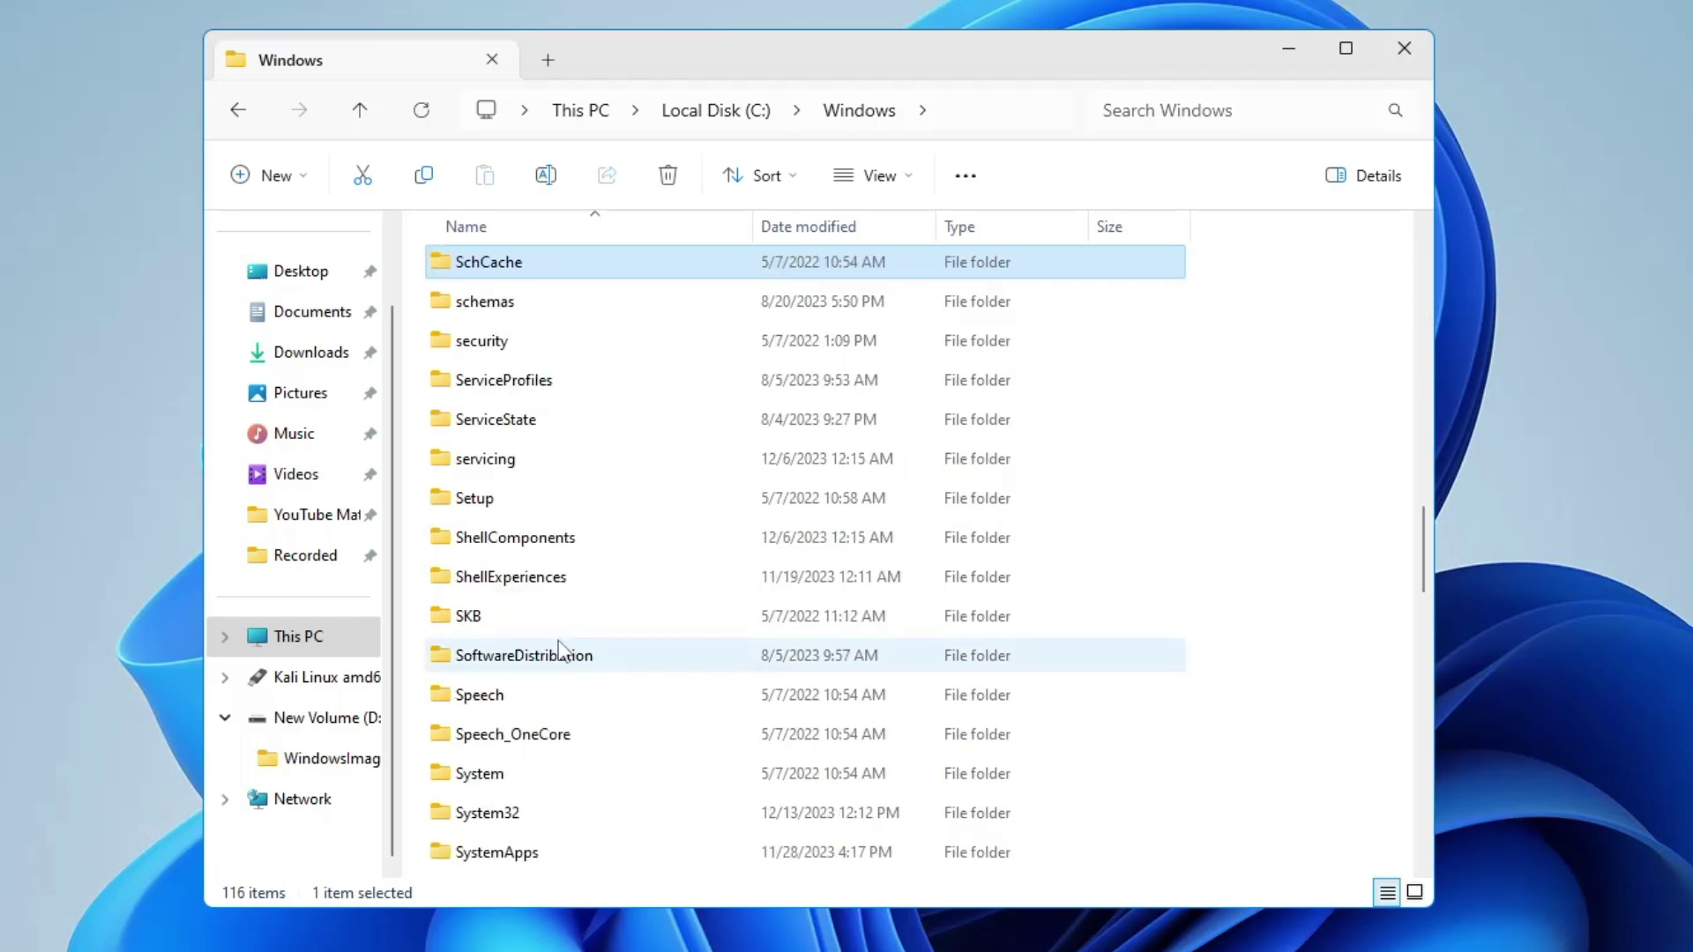
{"action": "scroll", "coordinate": [568, 653], "scroll_direction": "down", "scroll_amount": 1}
{"action": "left_click", "coordinate": [568, 547]}
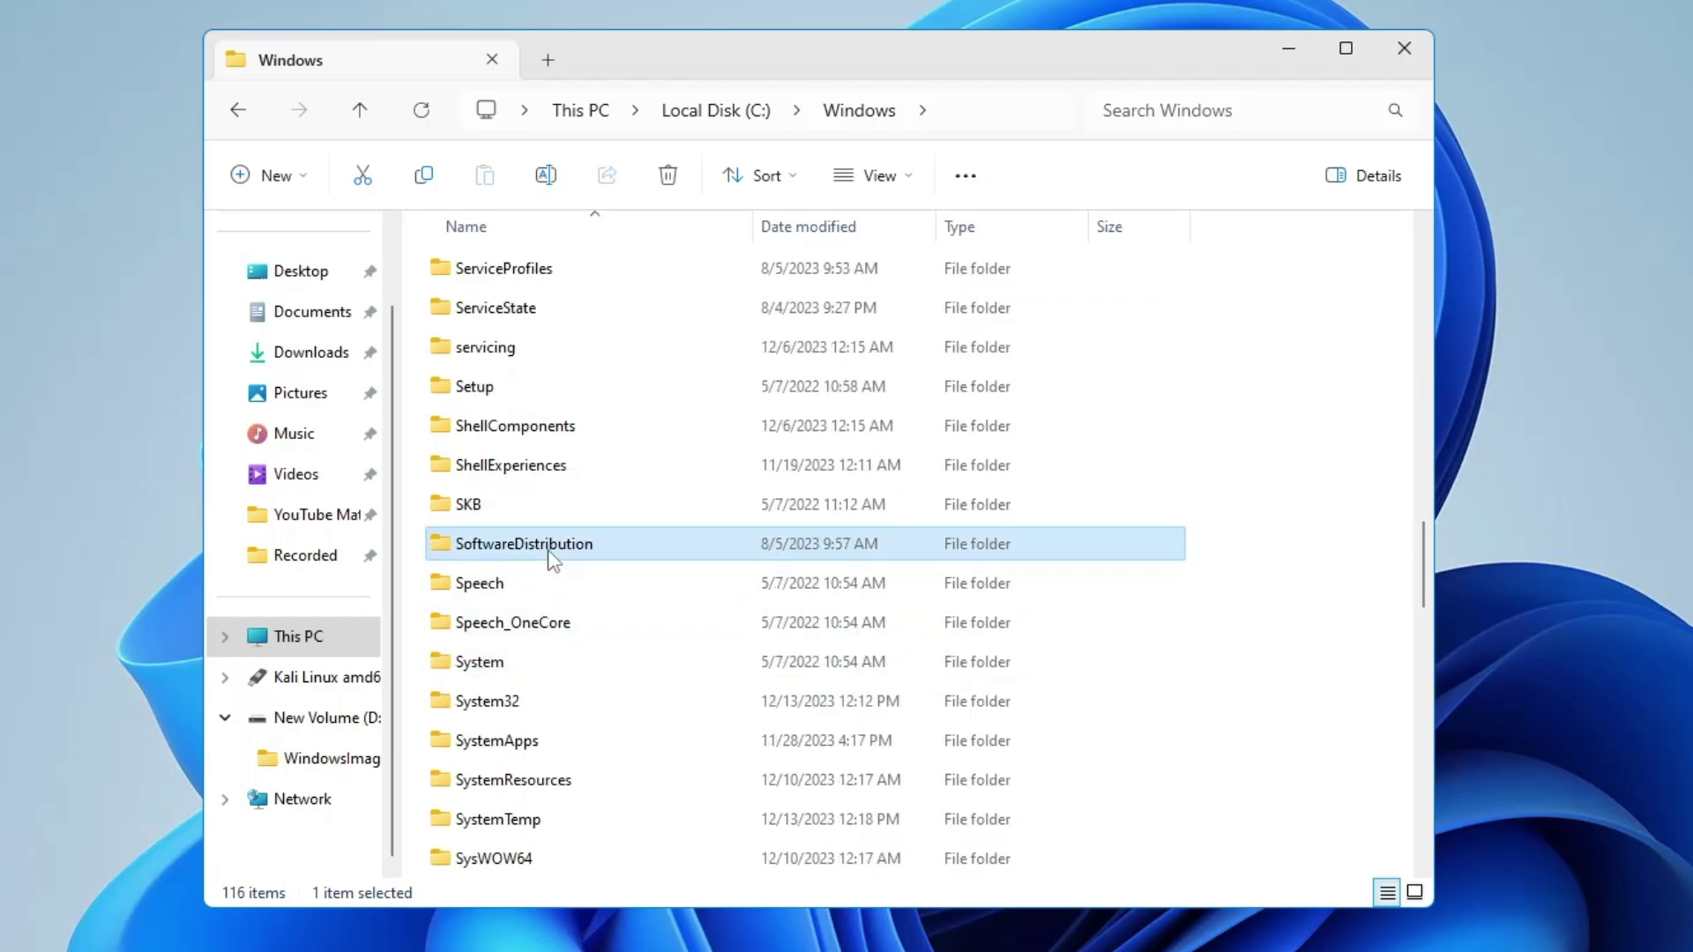
{"action": "mouse_move", "coordinate": [591, 565]}
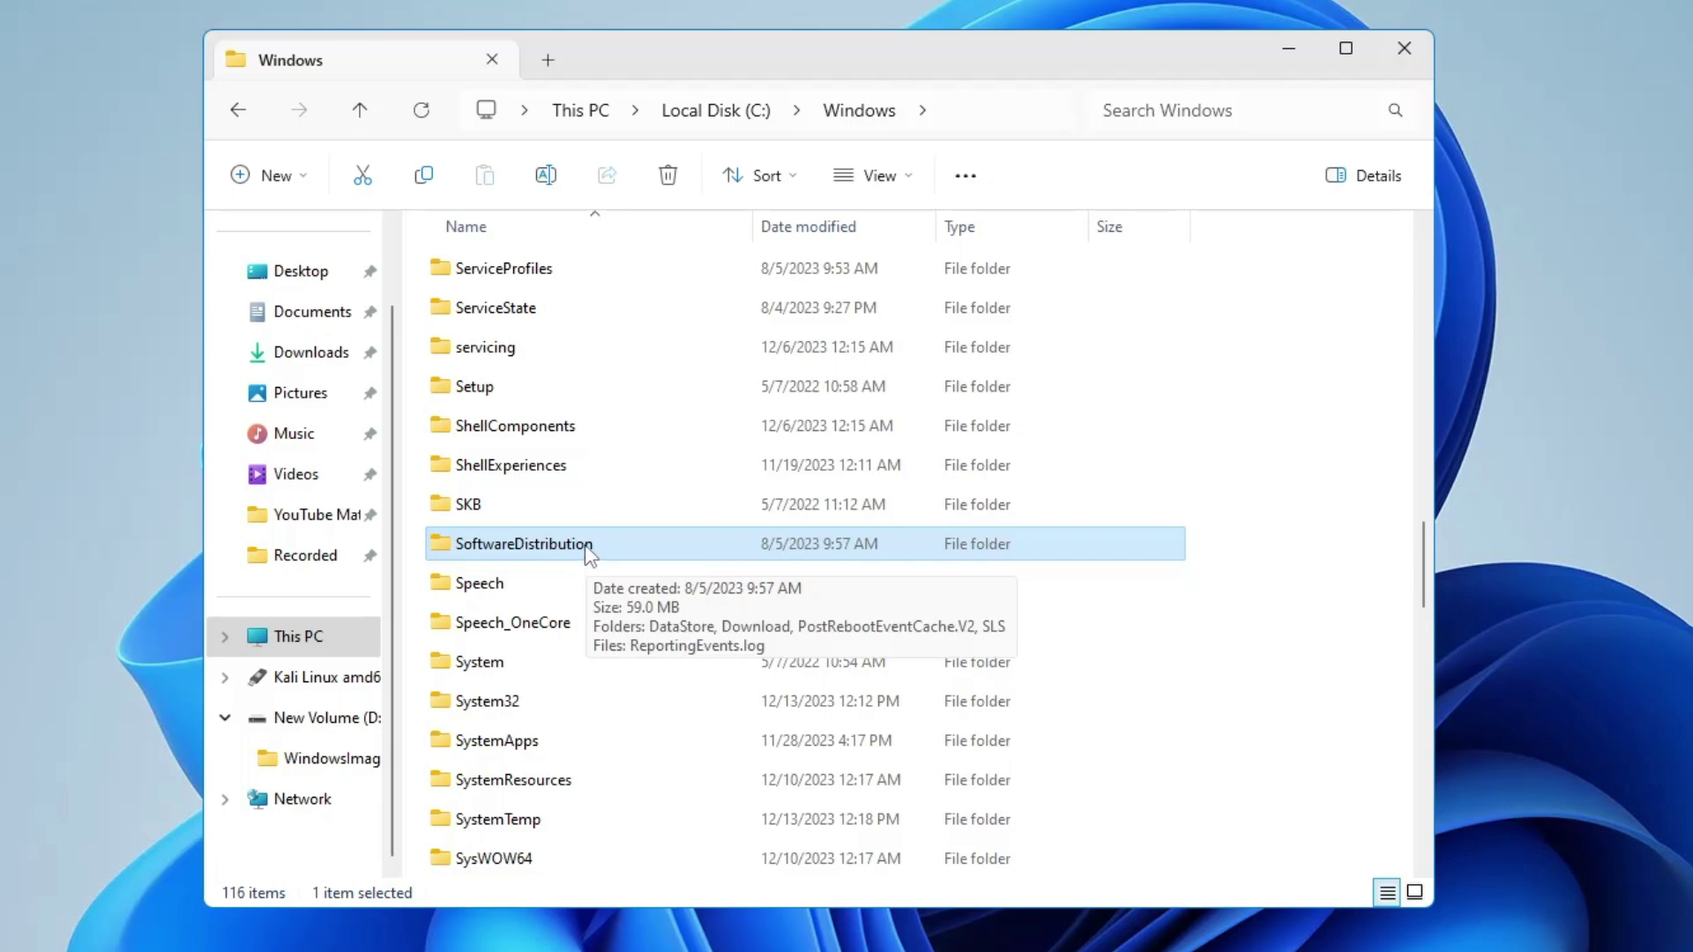
{"action": "double_click", "coordinate": [589, 546]}
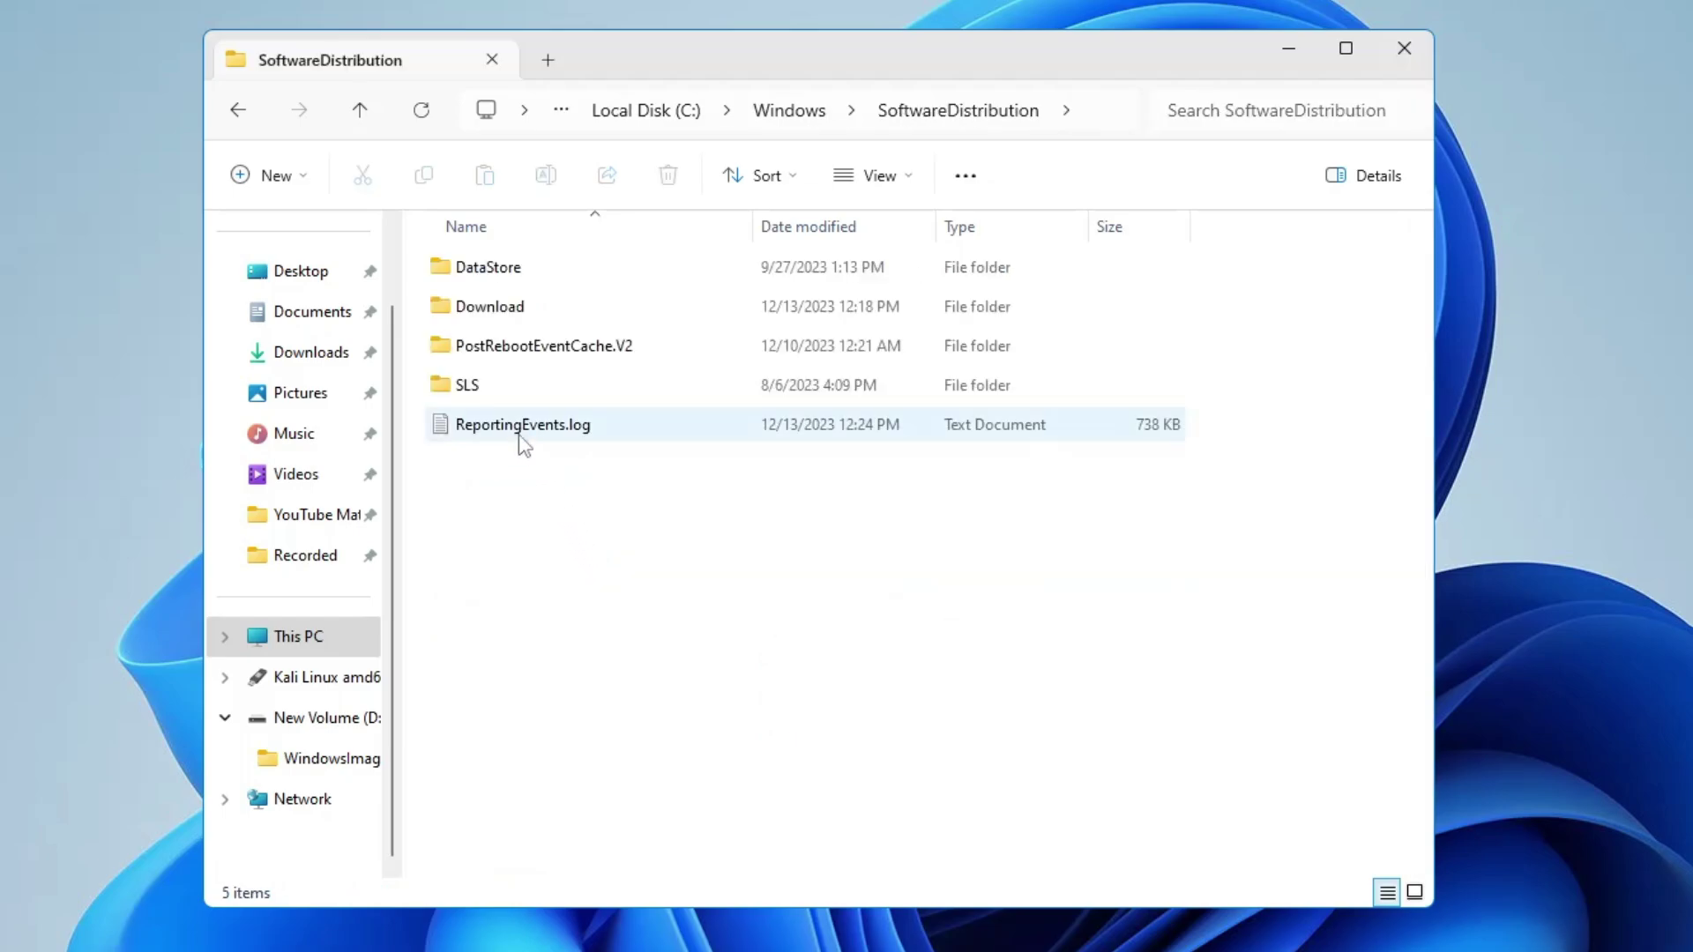
Step: Delete everything in the Download folder inside SoftwareDistribution and close the window
{"action": "mouse_move", "coordinate": [521, 319]}
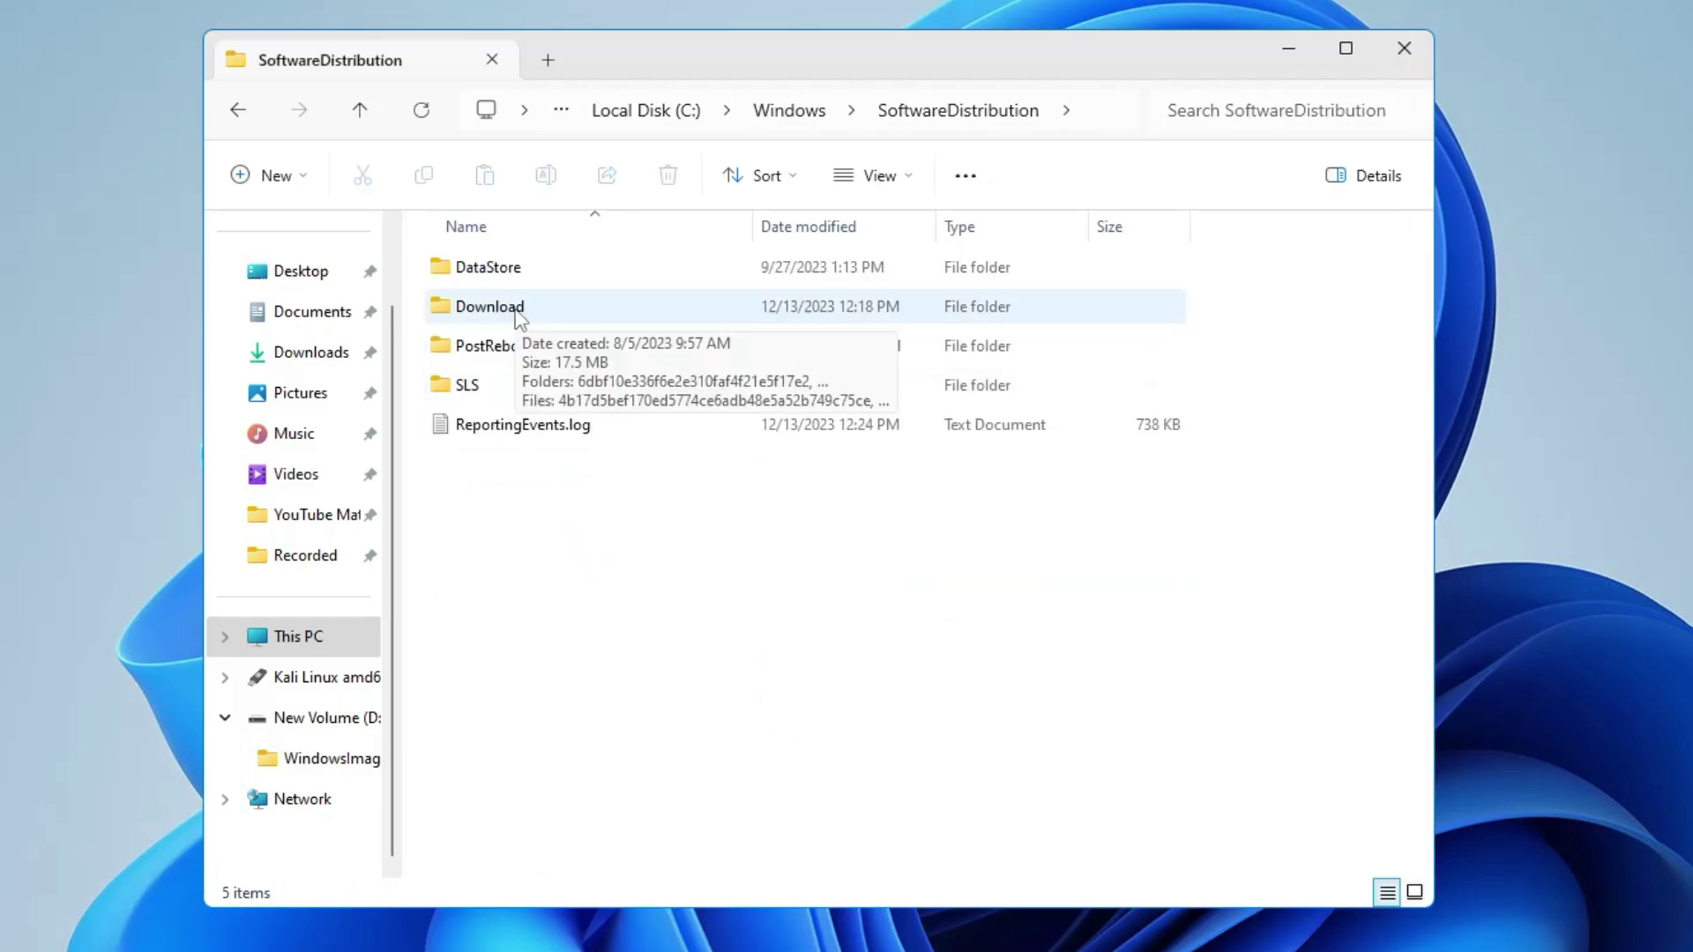
{"action": "double_click", "coordinate": [520, 308]}
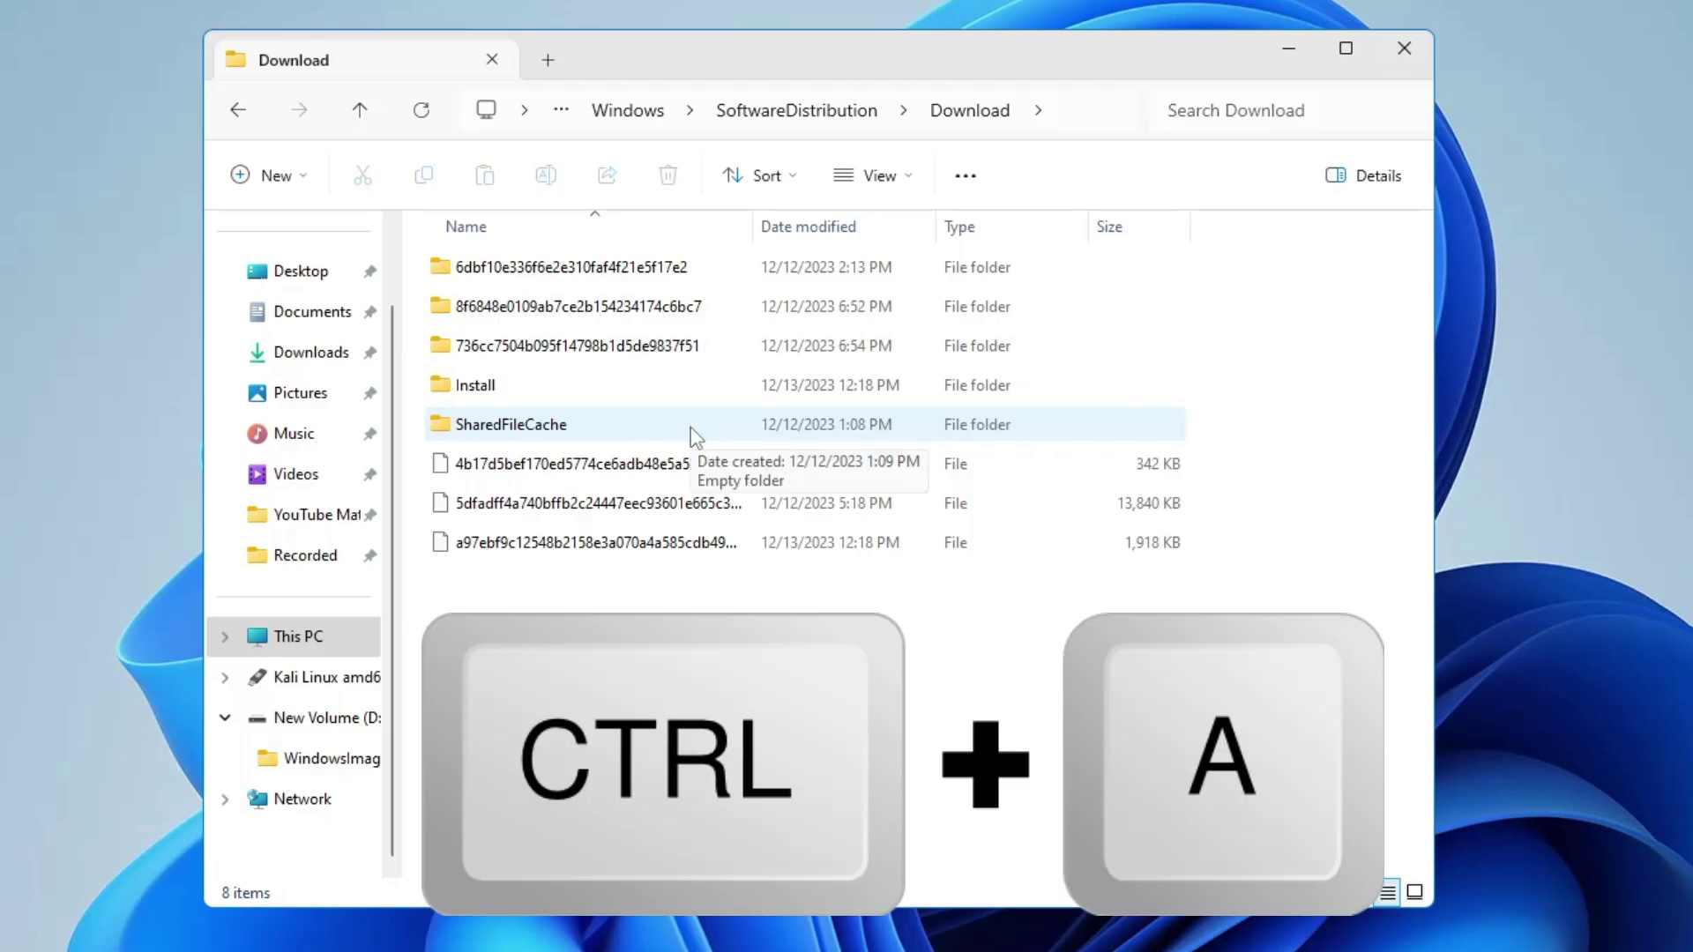
{"action": "key", "text": "ctrl+a"}
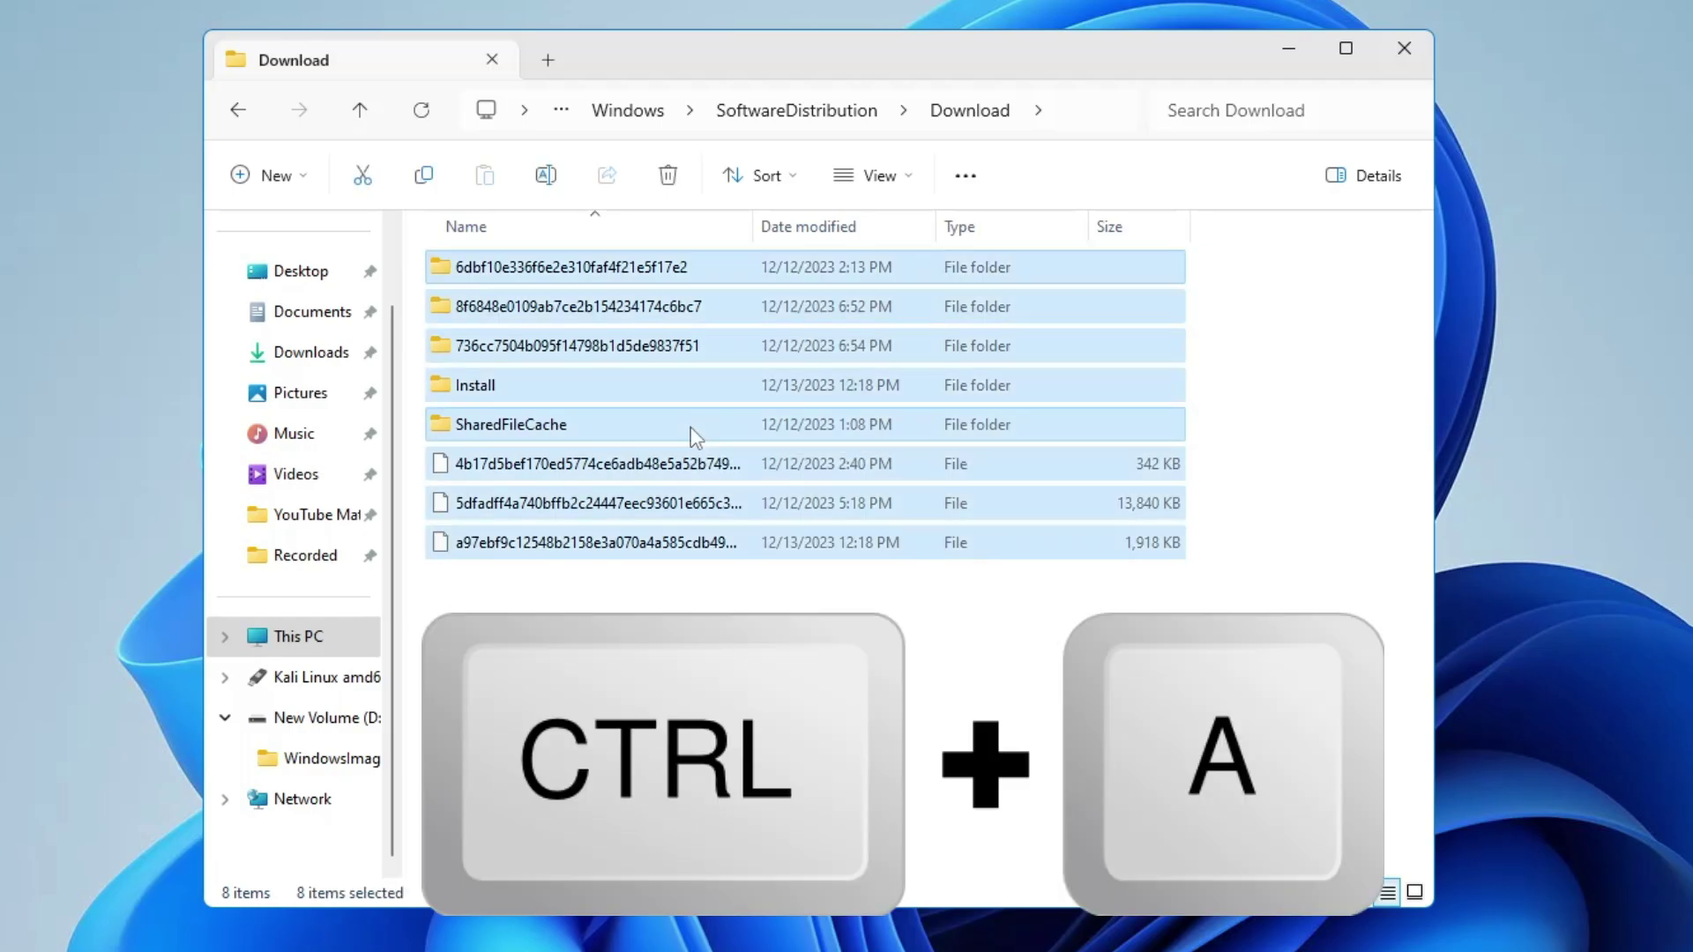
{"action": "right_click", "coordinate": [668, 330]}
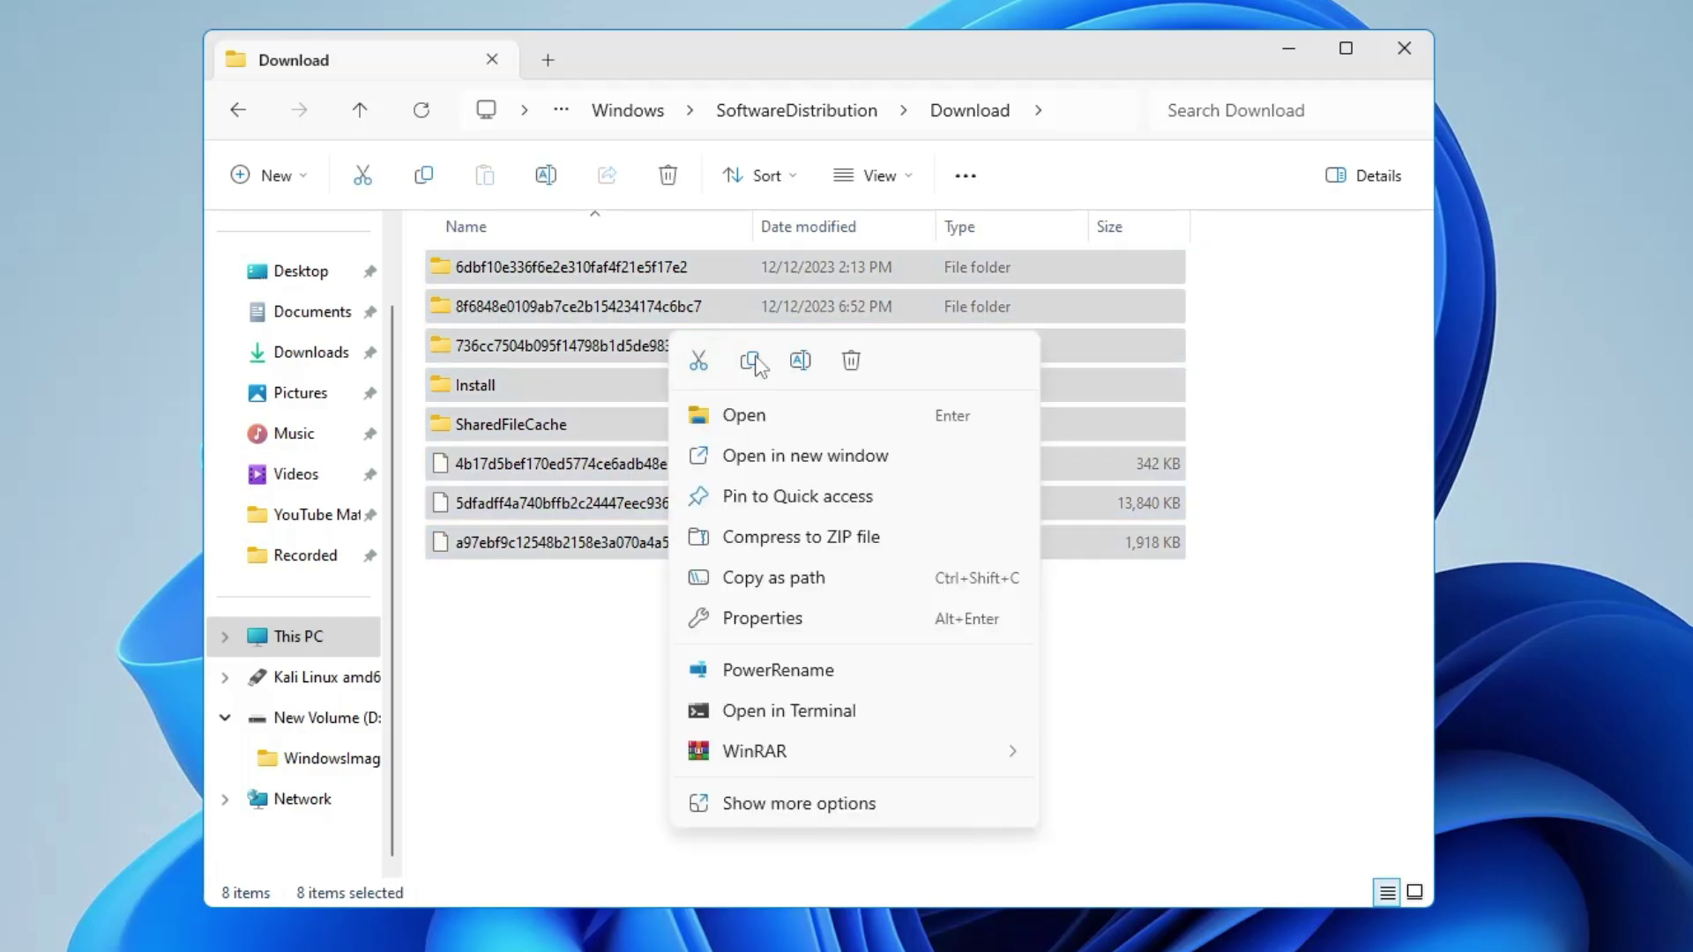
{"action": "left_click", "coordinate": [851, 362]}
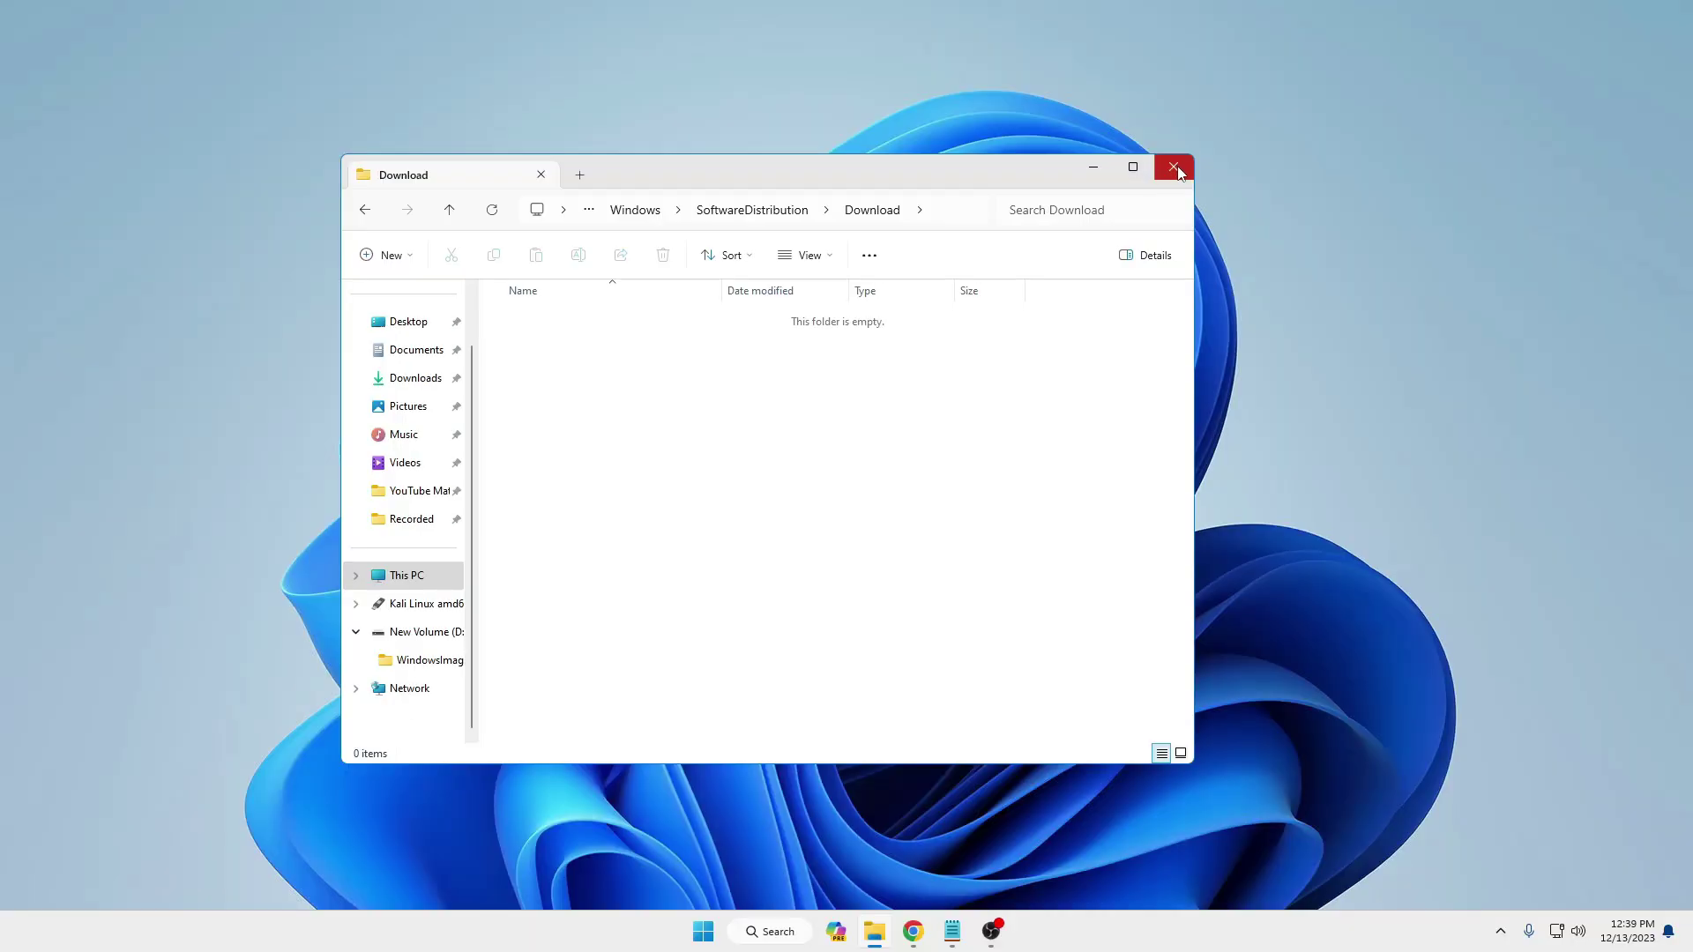
{"action": "left_click", "coordinate": [1177, 170]}
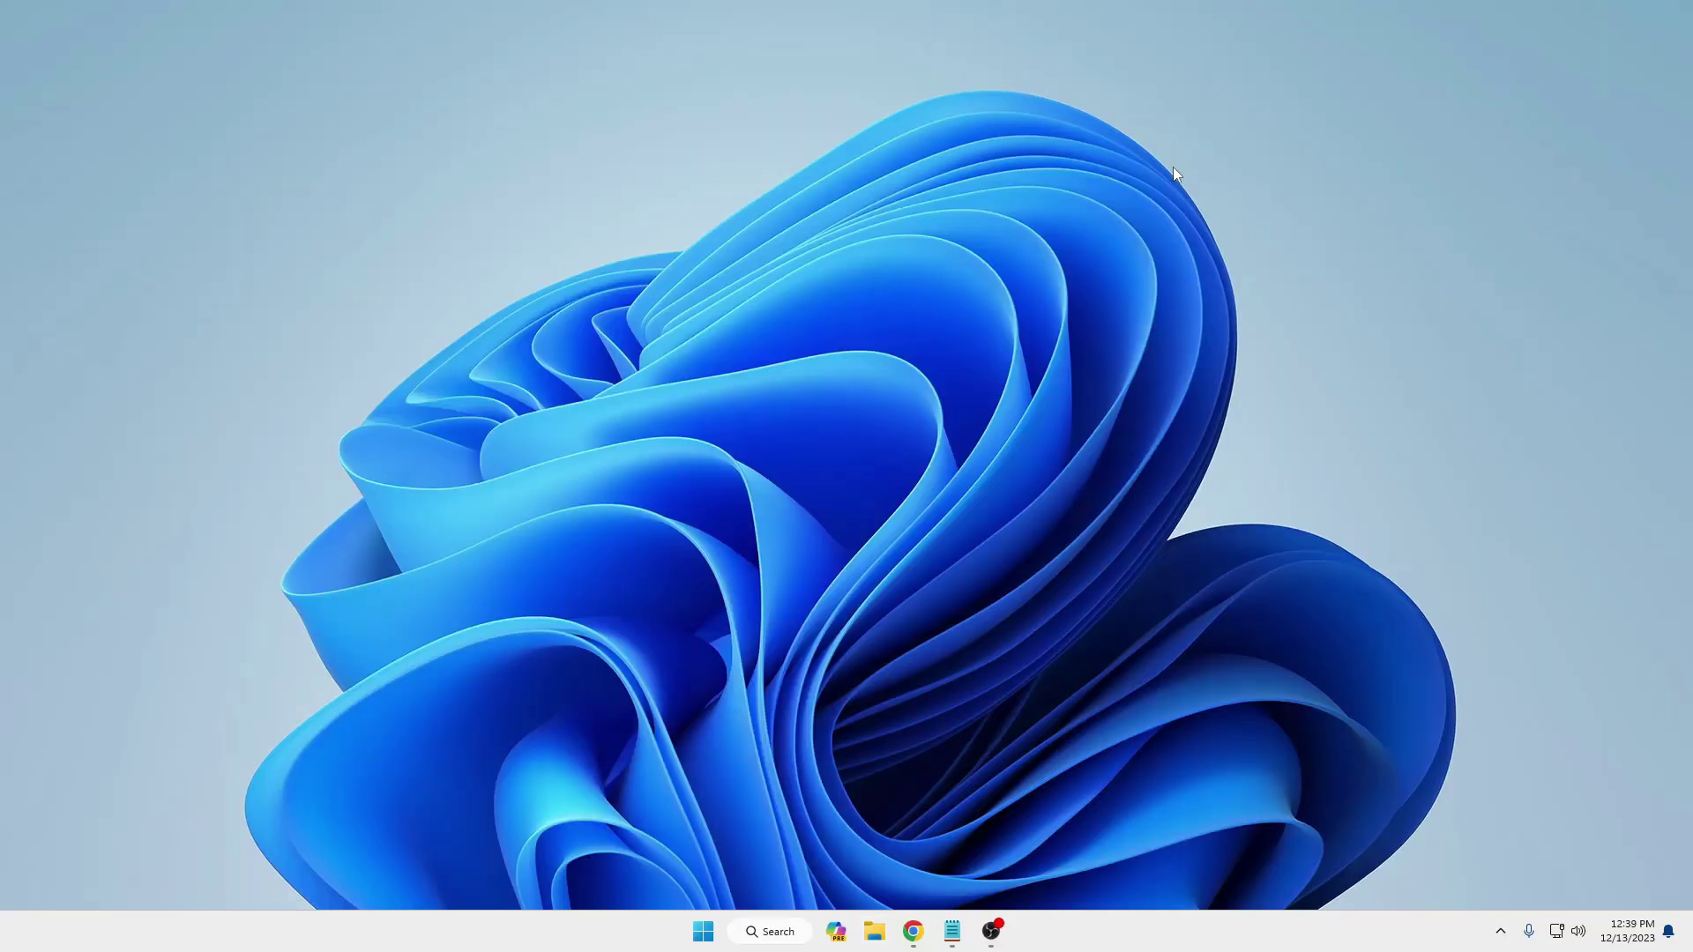
Step: Find and open Disk Cleanup, scan drive C:, and move its window to the middle of the screen
{"action": "left_click", "coordinate": [776, 932]}
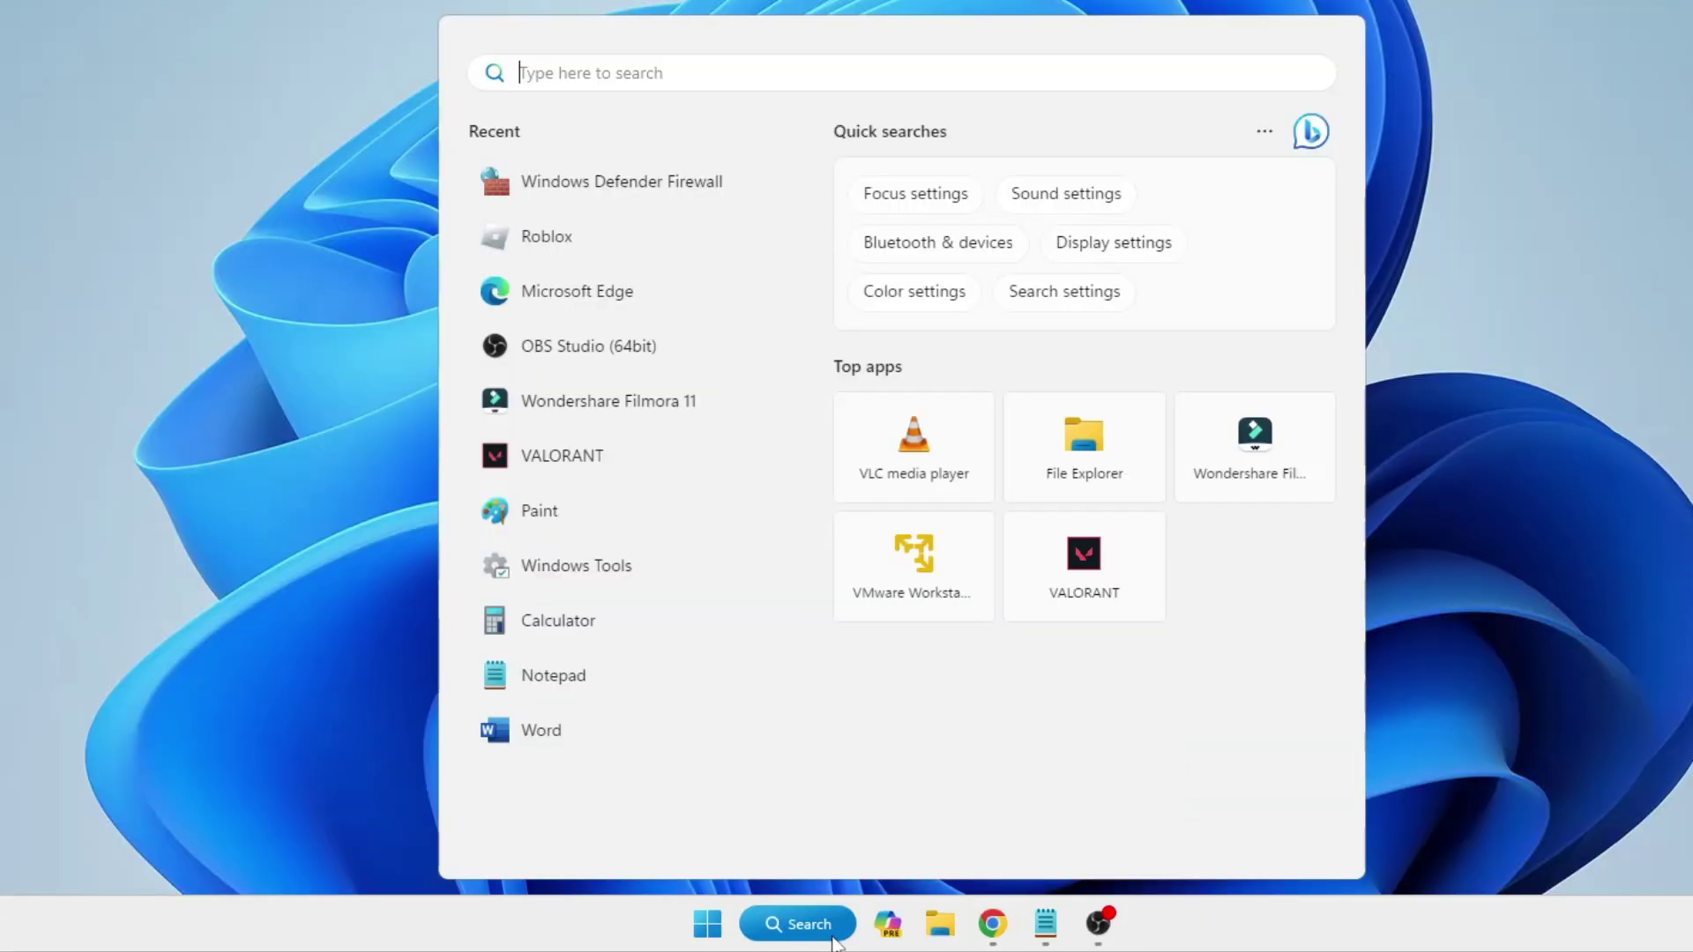
{"action": "type", "text": "disk"}
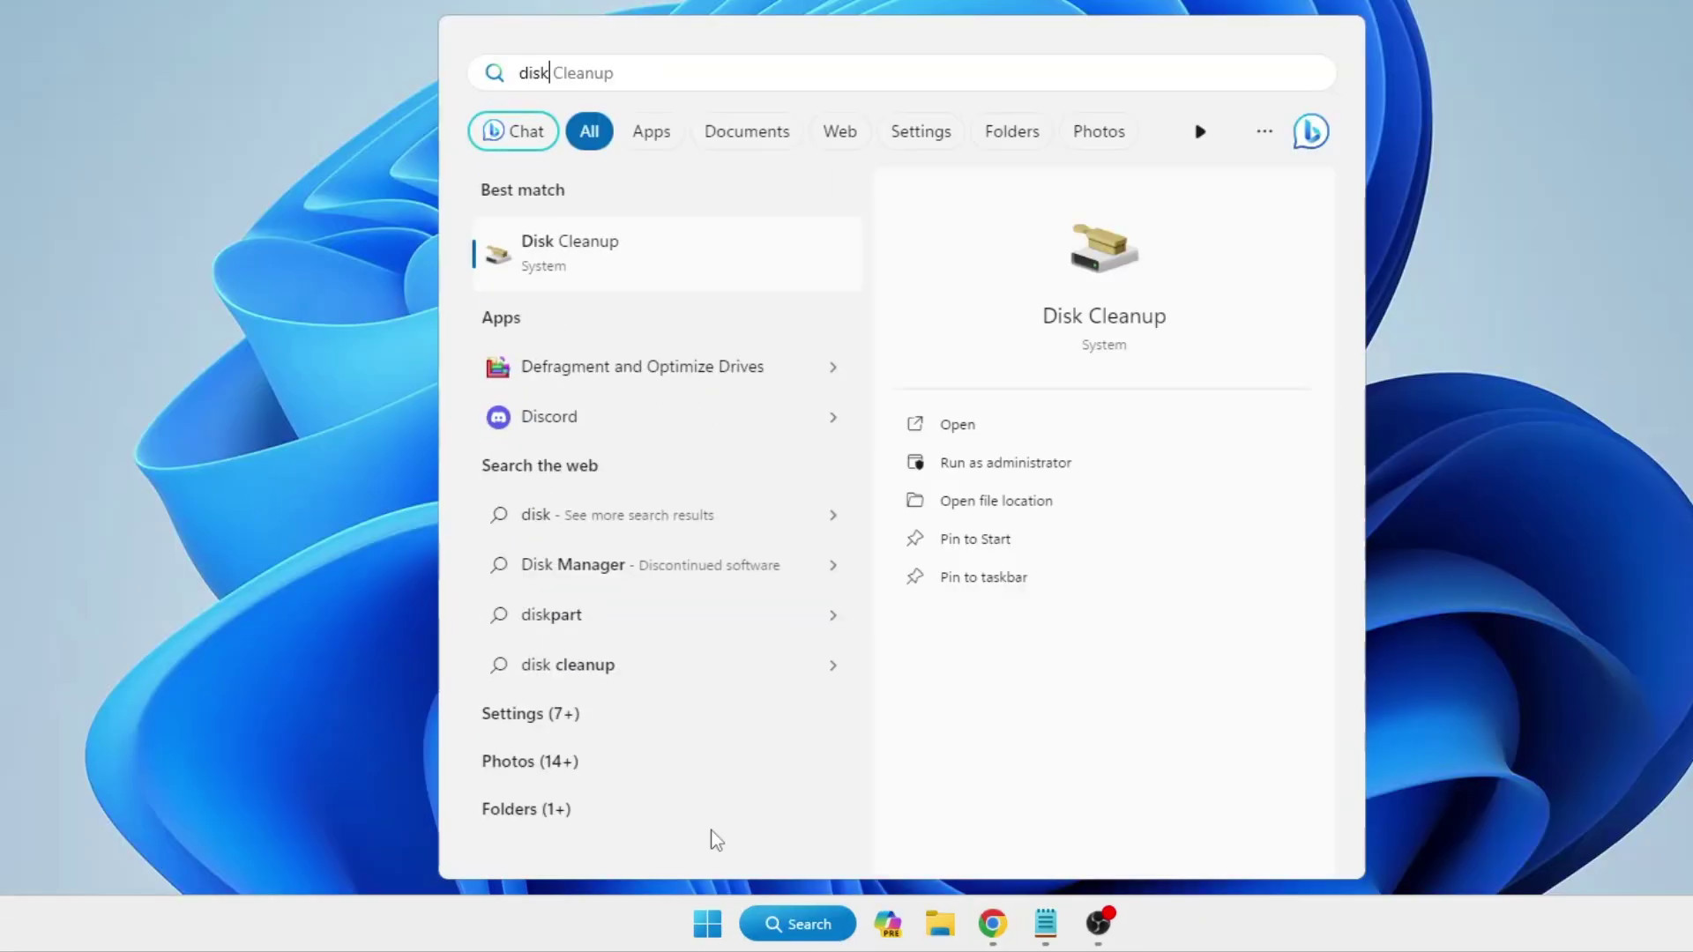
{"action": "left_click", "coordinate": [585, 266]}
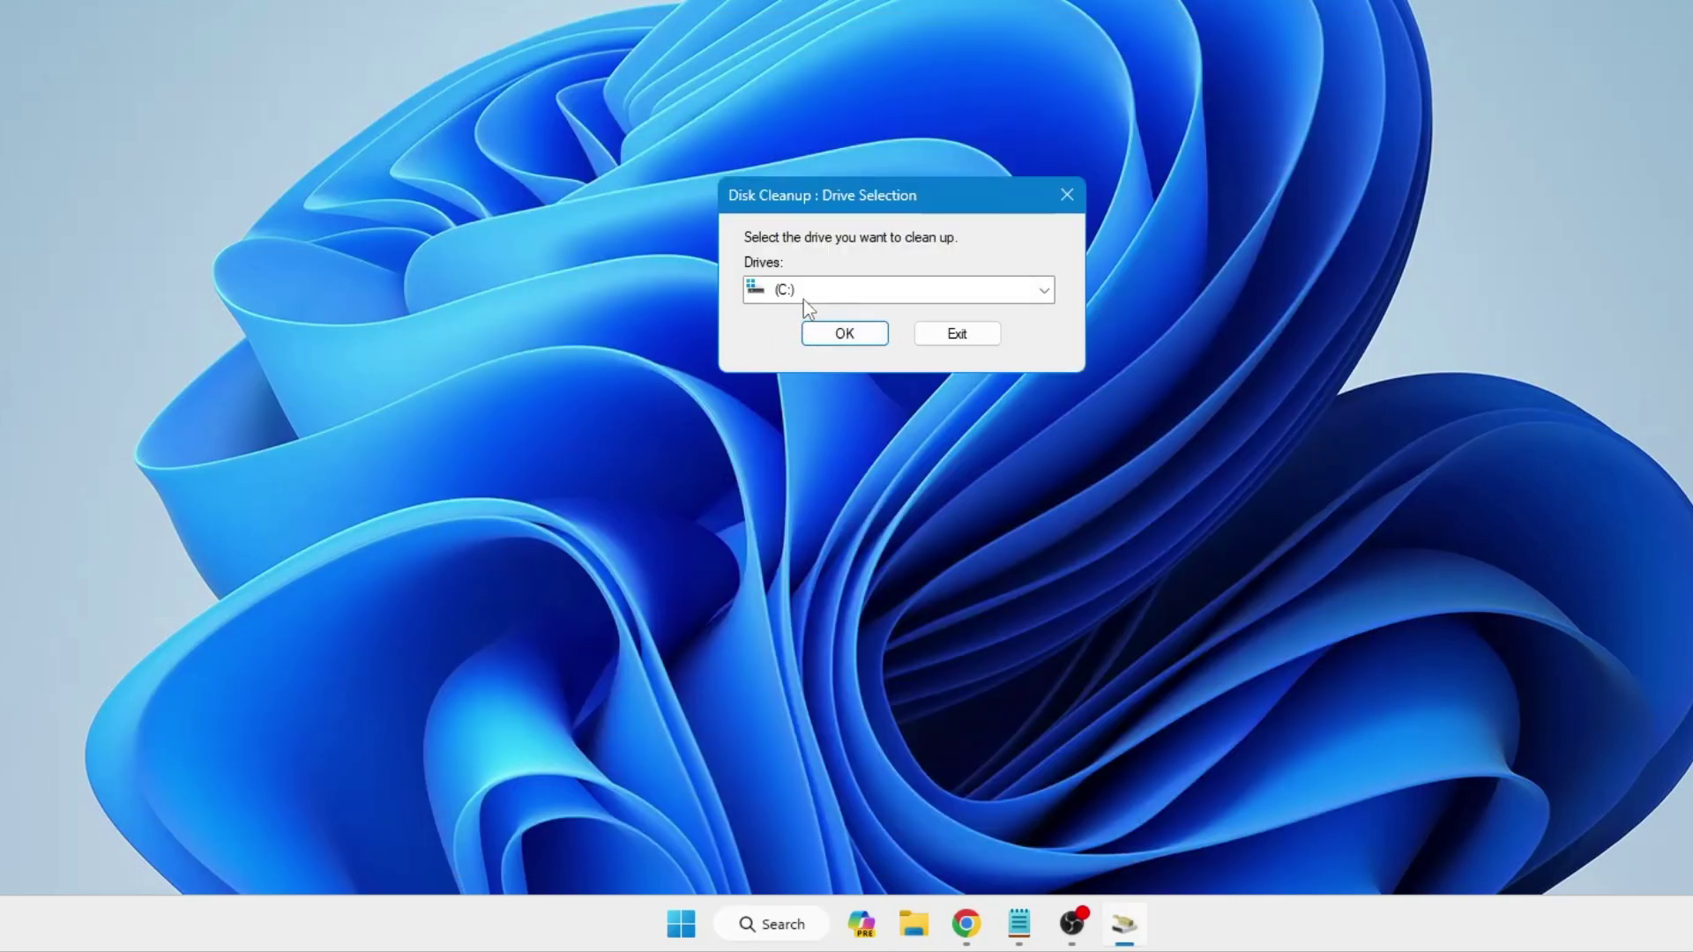
{"action": "left_click", "coordinate": [829, 332]}
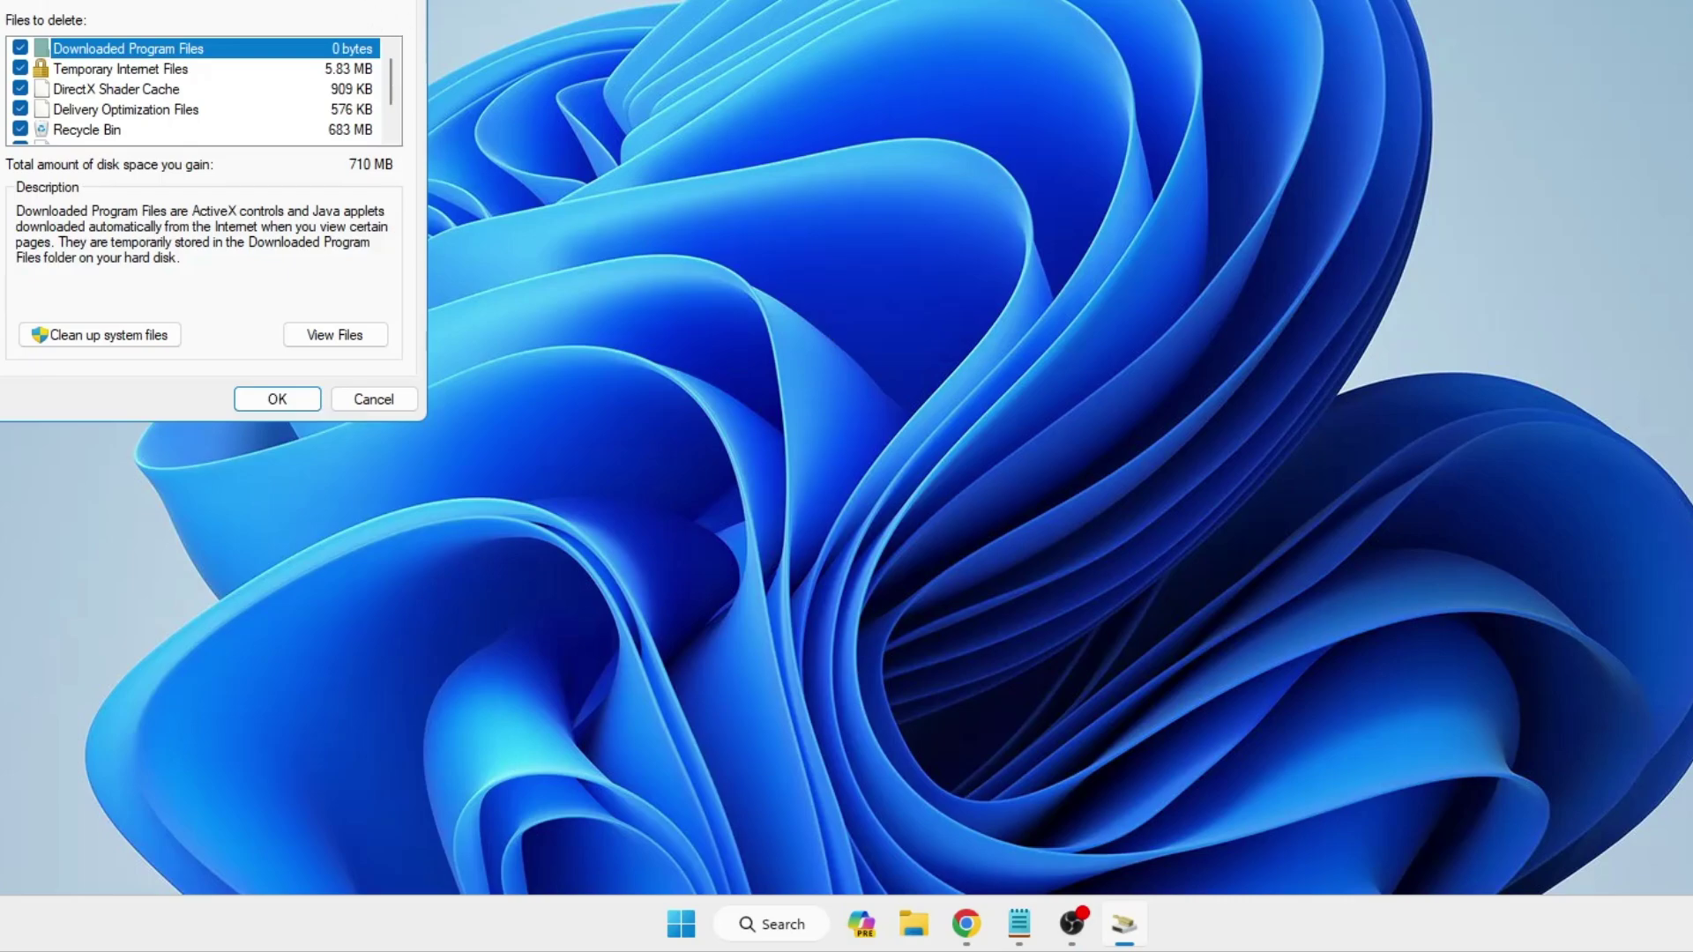
{"action": "left_click_drag", "start_coordinate": [257, 4], "coordinate": [923, 37]}
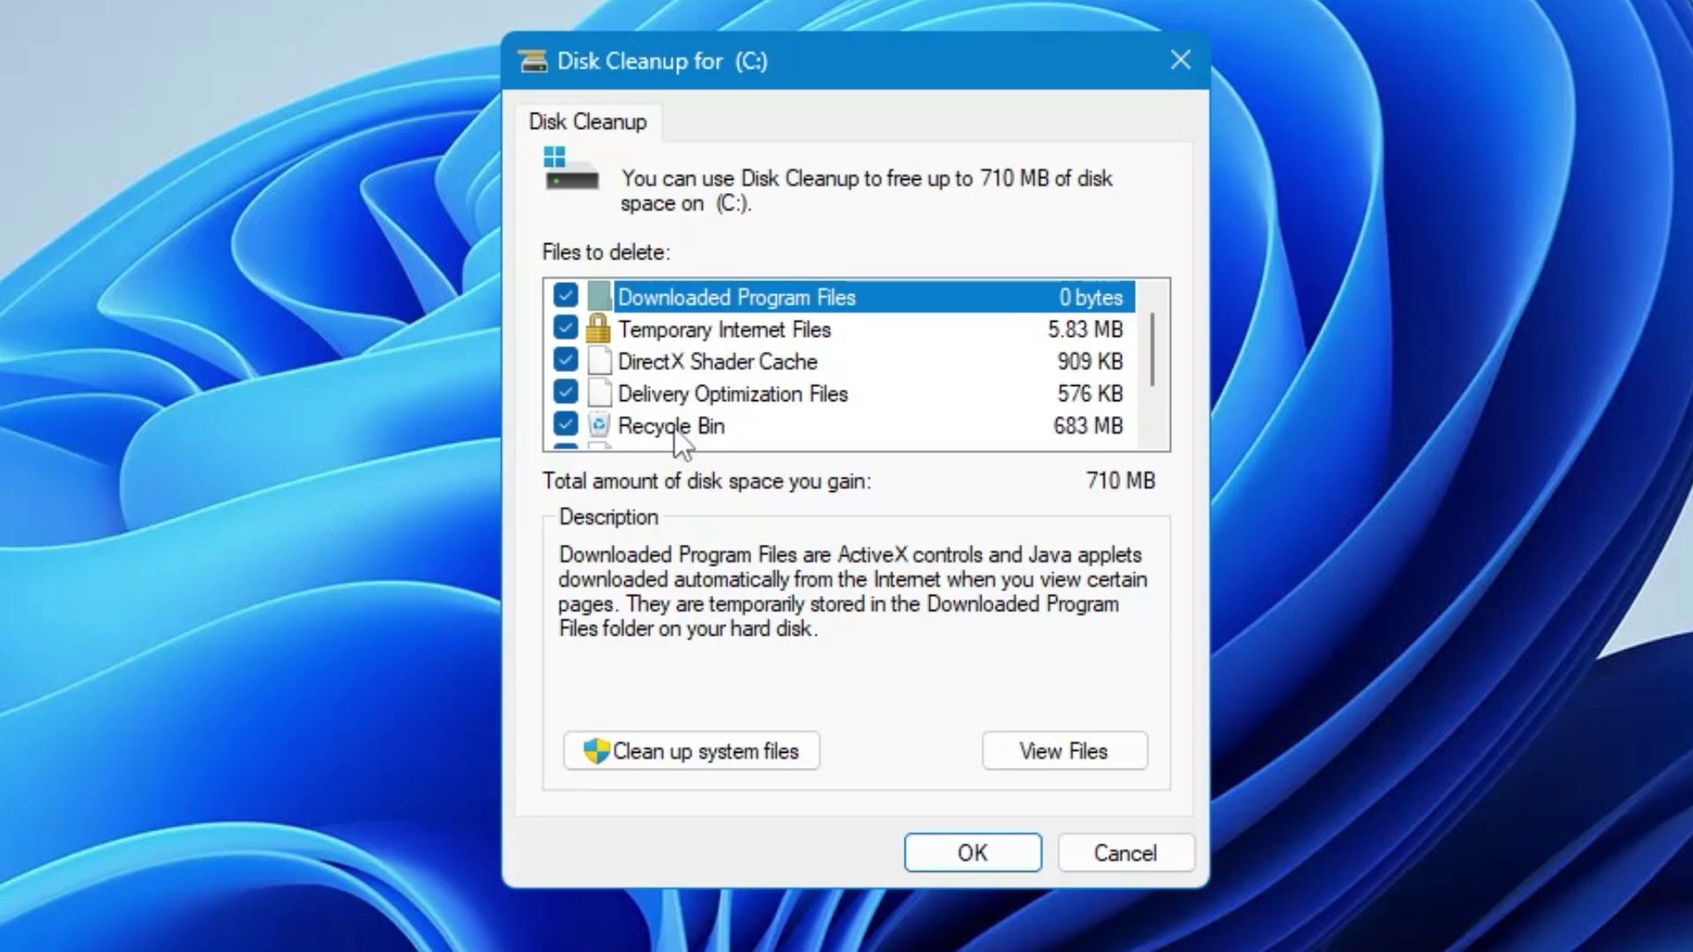
Step: Review the ticked file categories, including Recycle Bin, Temporary files and Thumbnails, and permanently delete those files from drive C:
{"action": "scroll", "coordinate": [705, 428], "scroll_direction": "down", "scroll_amount": 1}
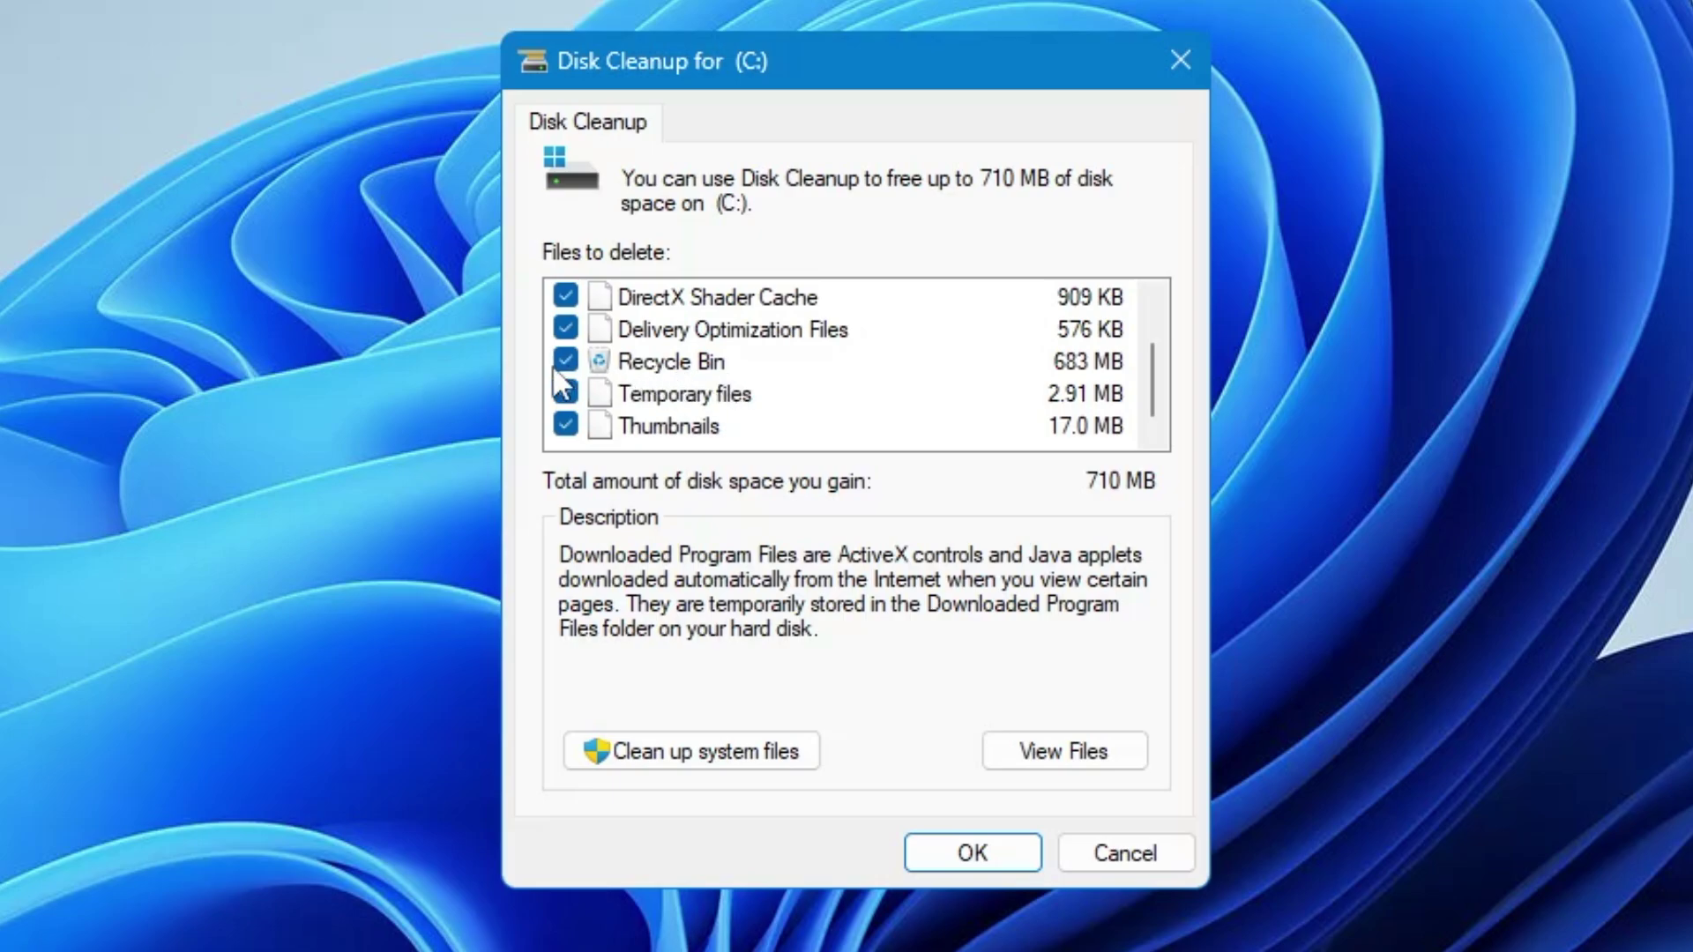
{"action": "scroll", "coordinate": [564, 378], "scroll_direction": "up", "scroll_amount": 1}
{"action": "scroll", "coordinate": [599, 379], "scroll_direction": "down", "scroll_amount": 1}
{"action": "left_click", "coordinate": [963, 851]}
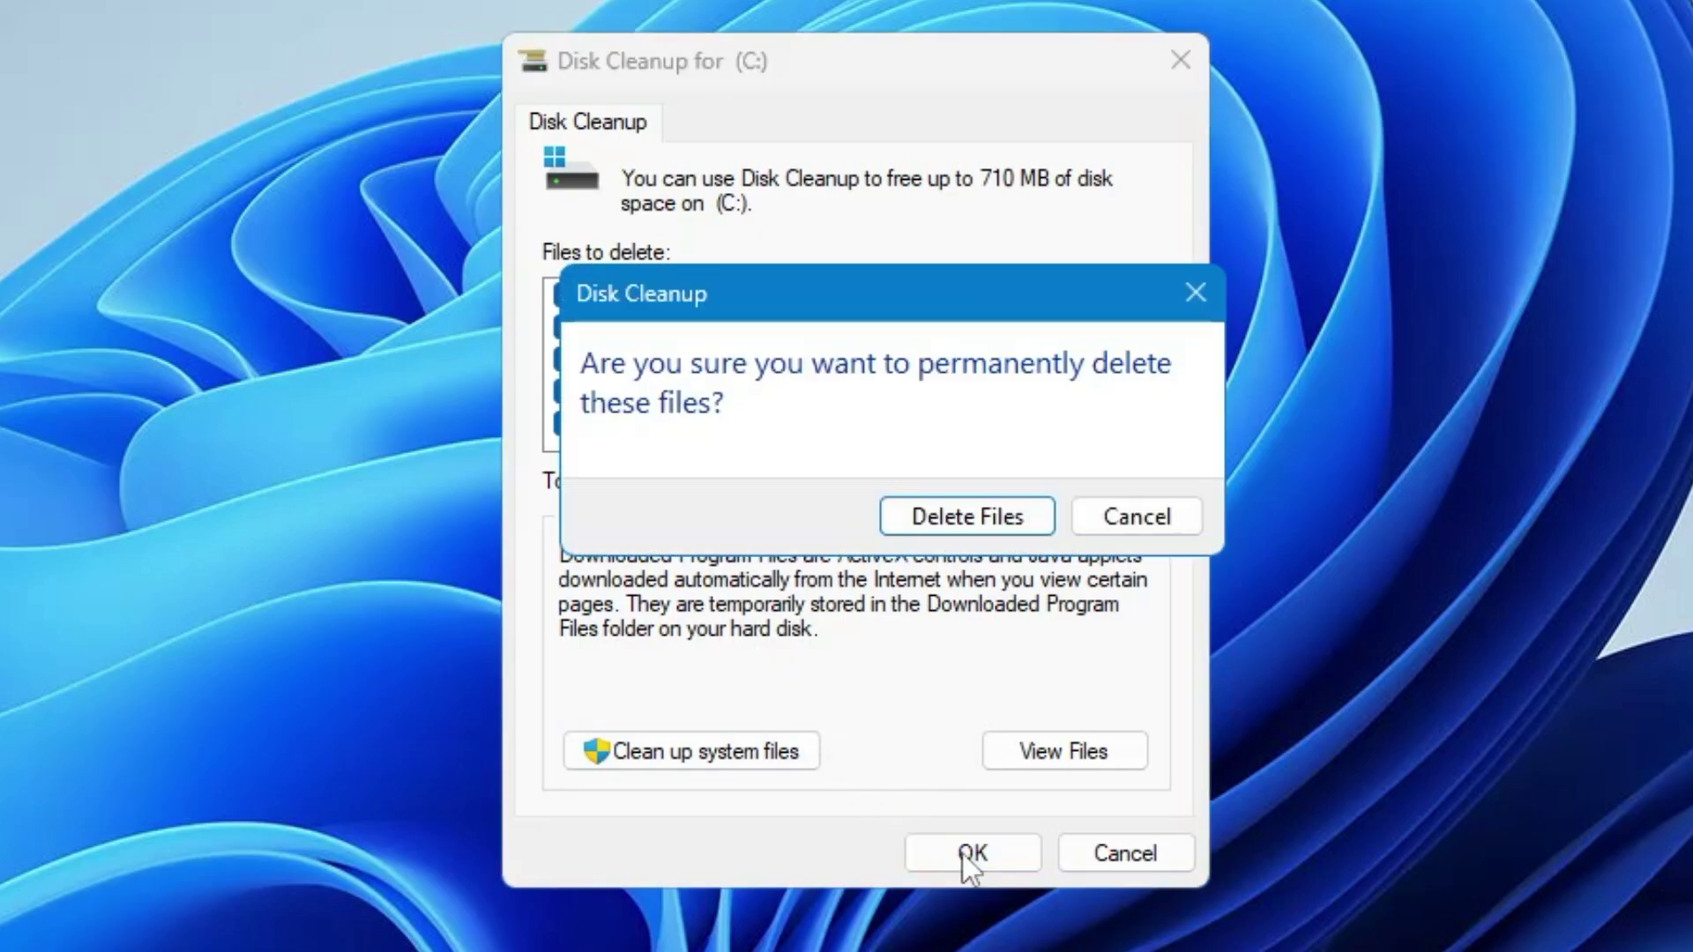
{"action": "left_click", "coordinate": [990, 516]}
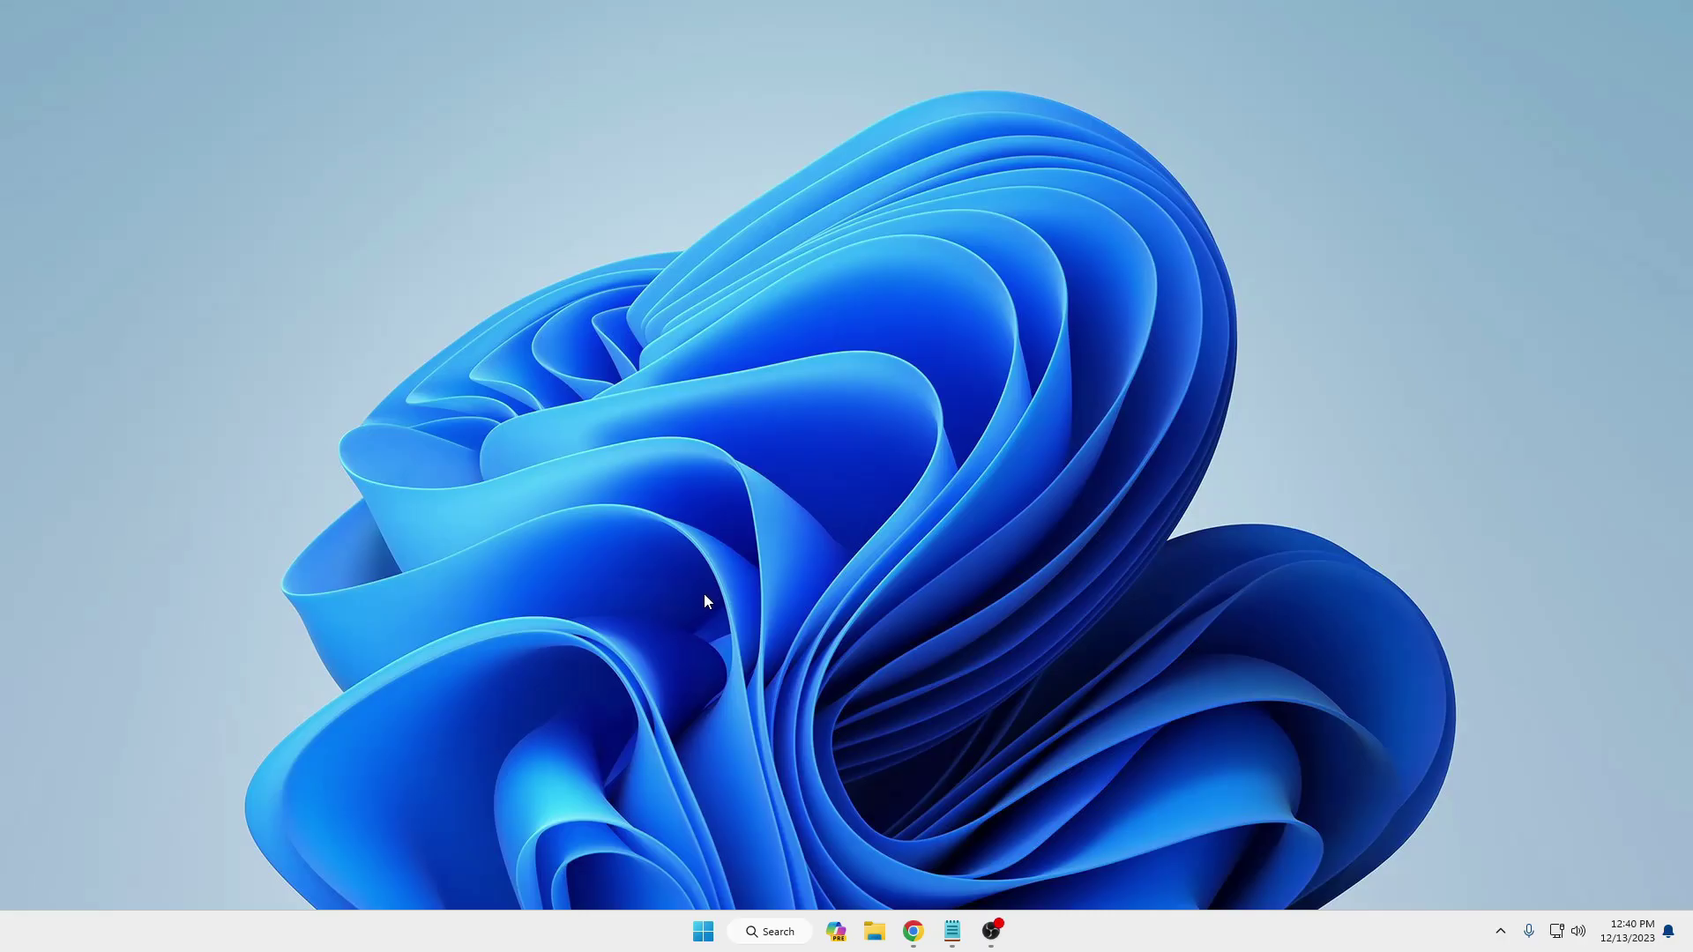
Step: Open Windows Settings and display the list of installed apps
{"action": "right_click", "coordinate": [705, 925]}
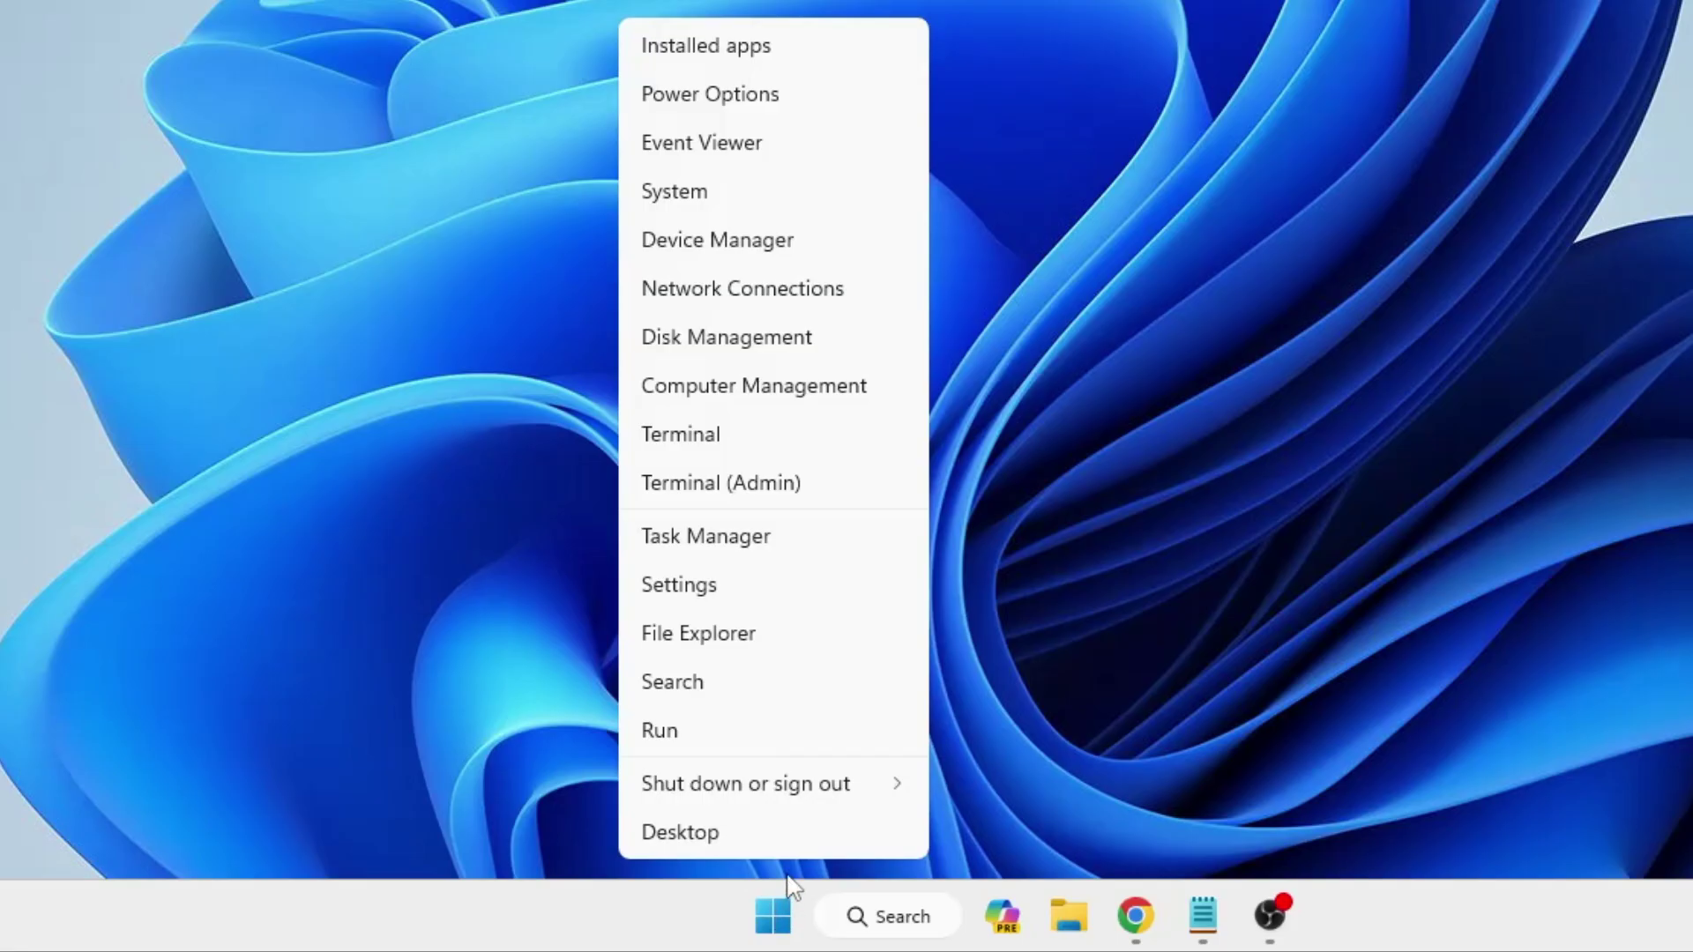
{"action": "left_click", "coordinate": [675, 737]}
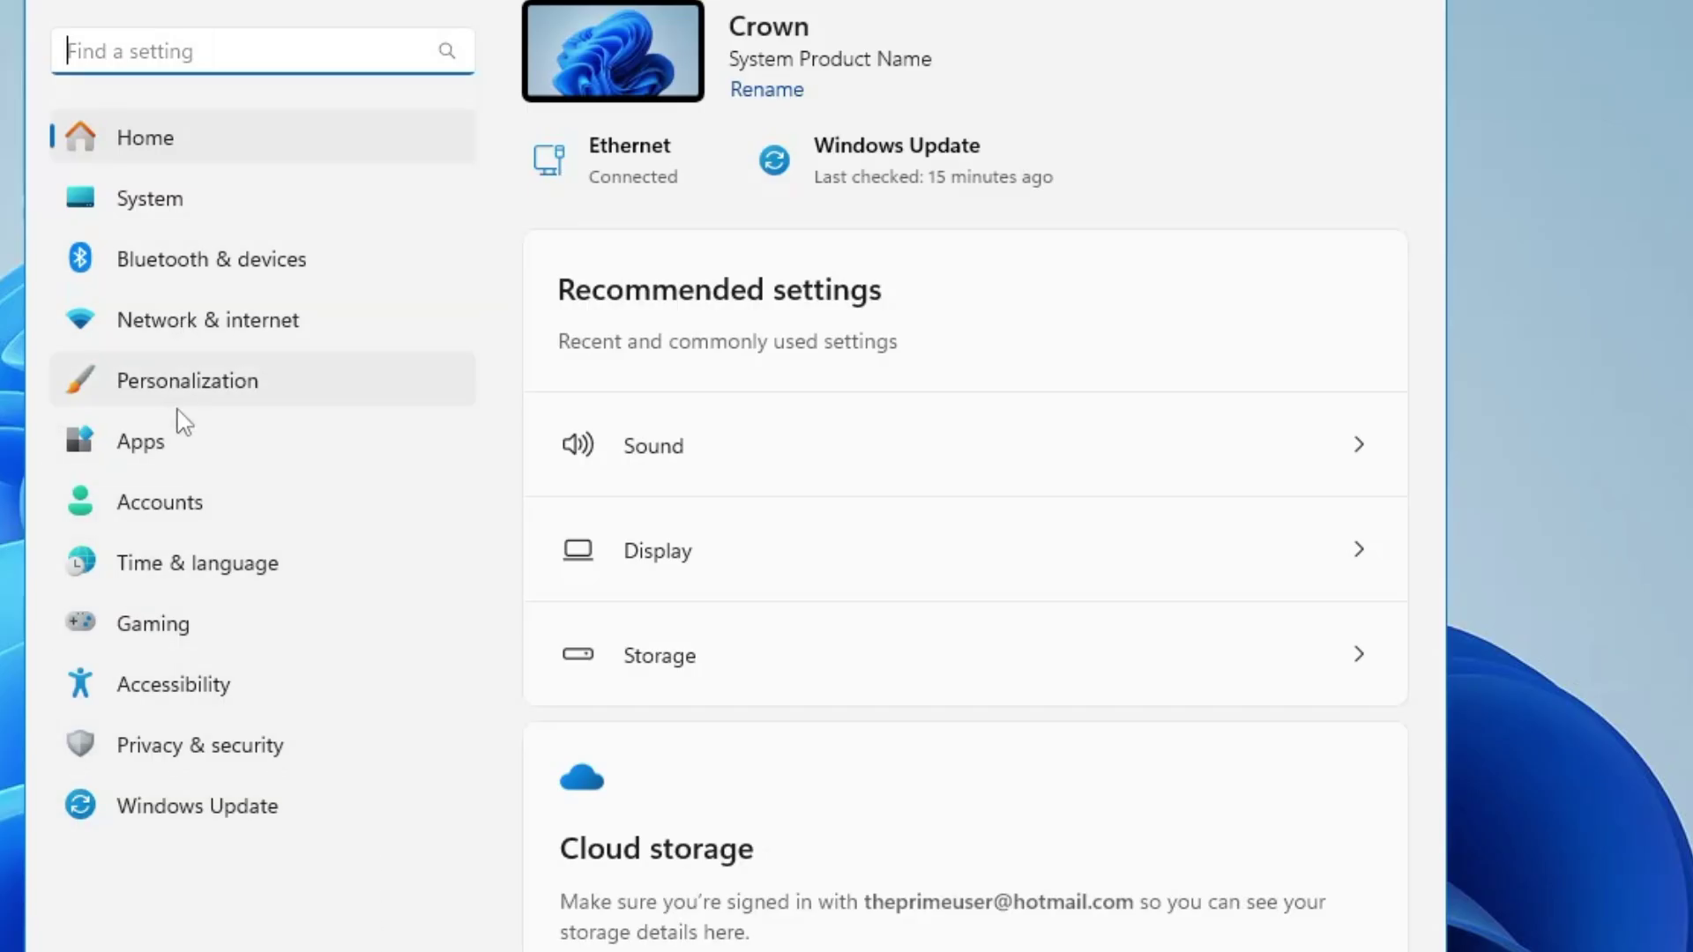
{"action": "left_click", "coordinate": [163, 443]}
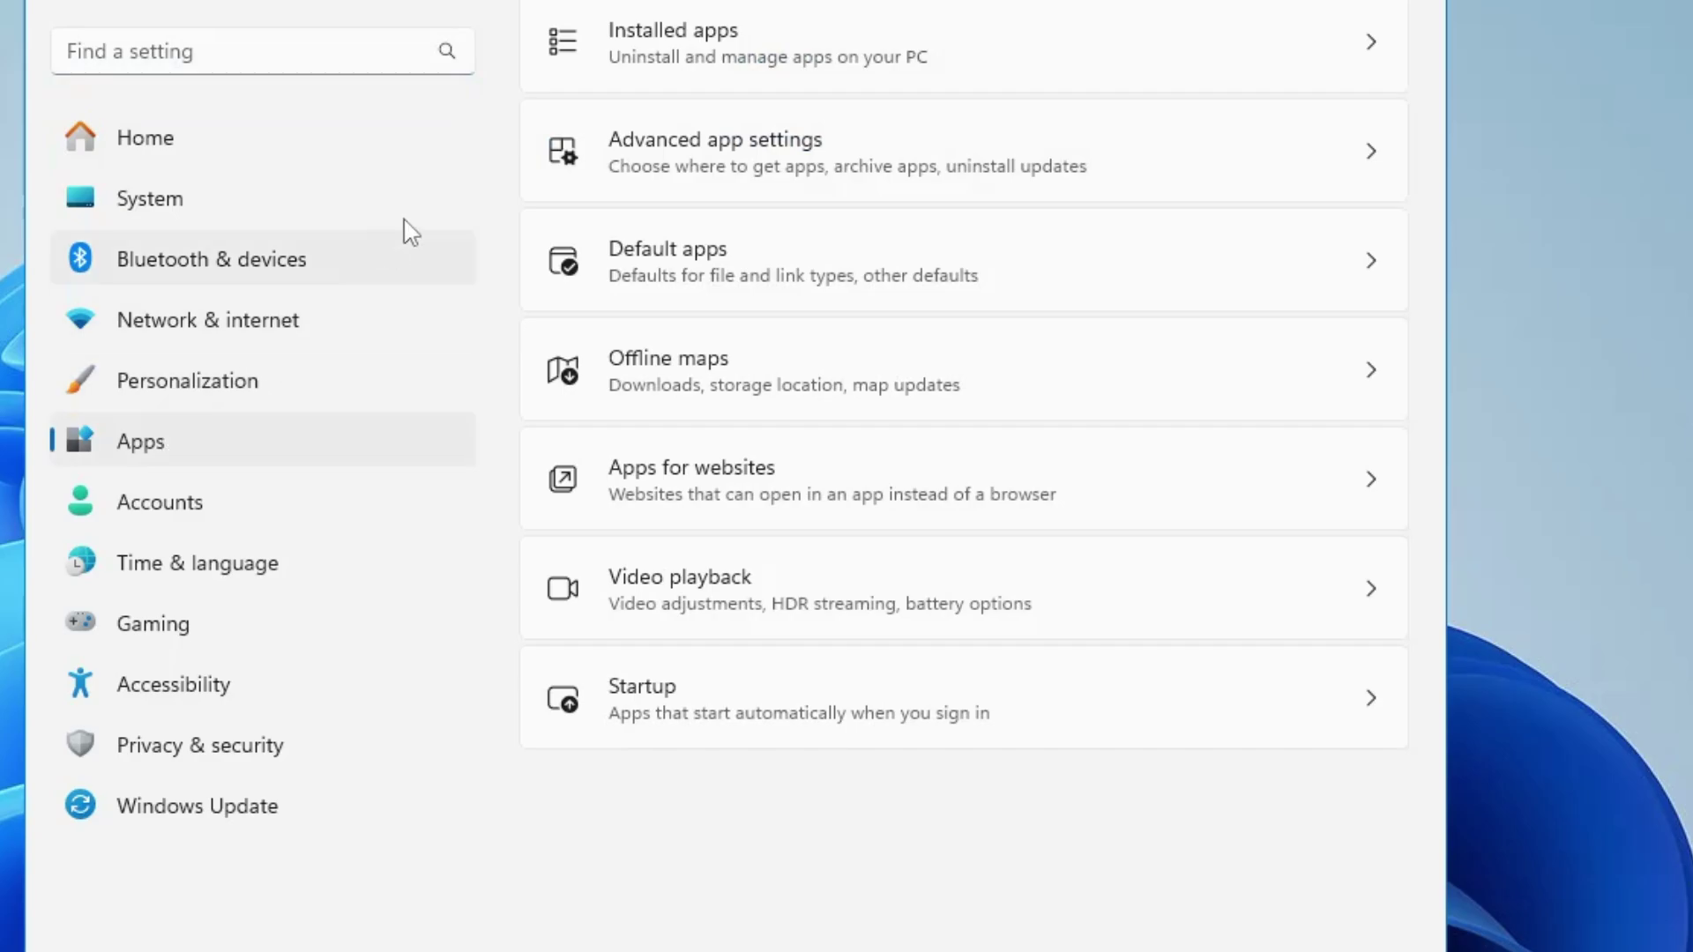
{"action": "left_click", "coordinate": [756, 62]}
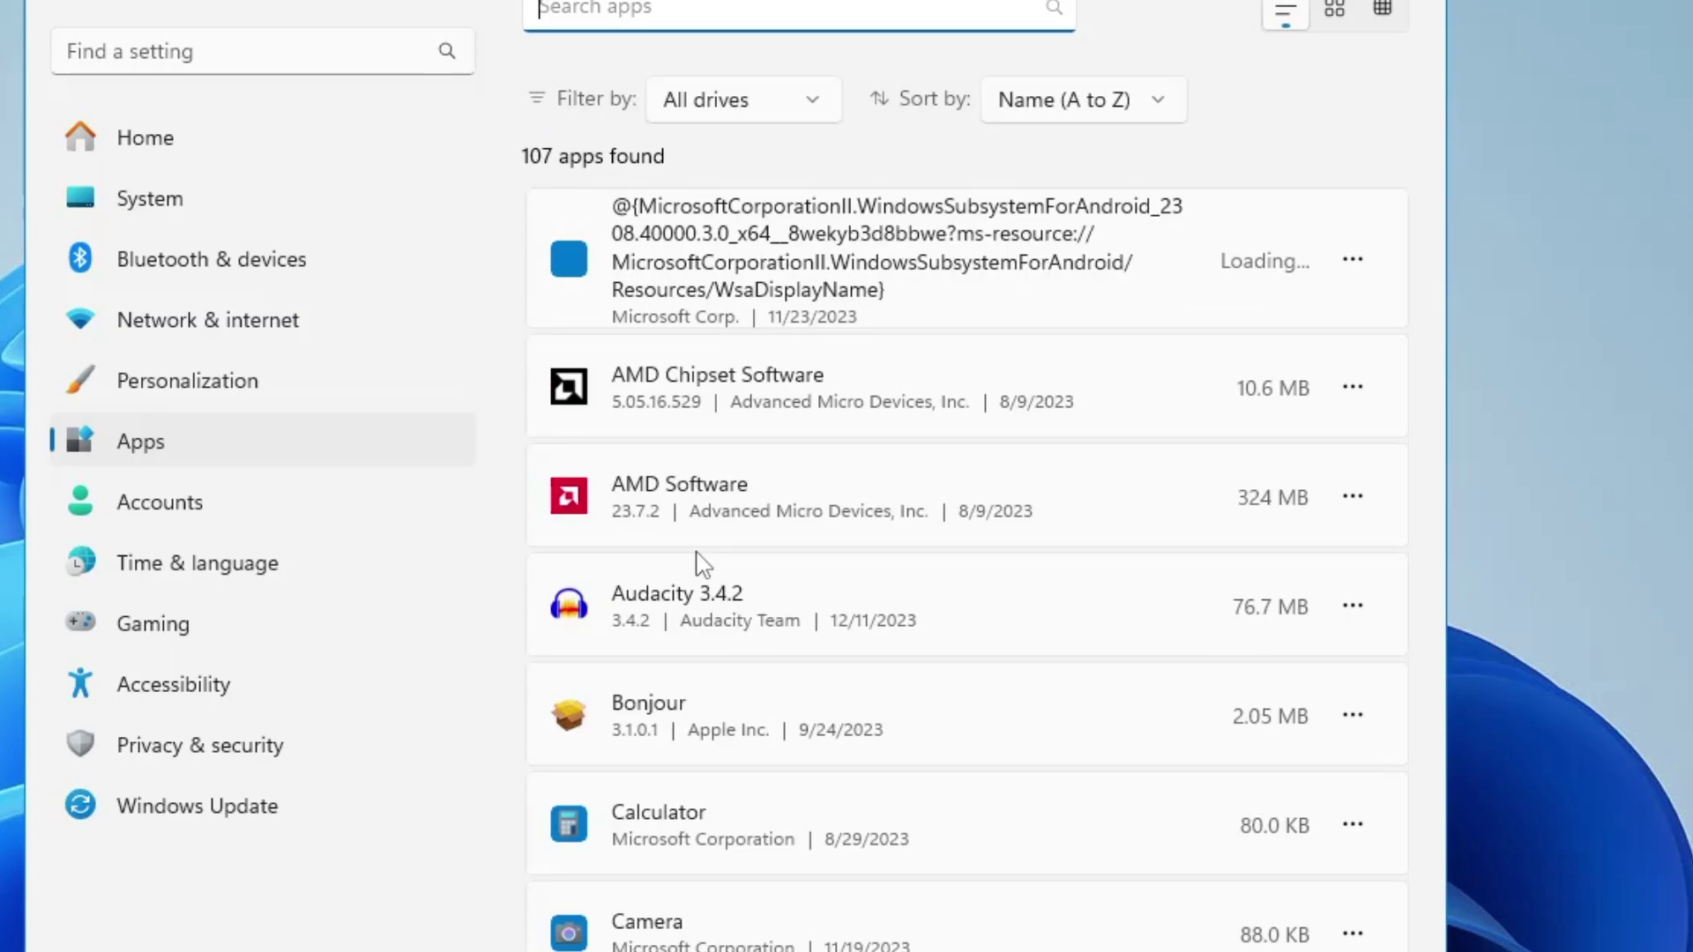
Step: Open the advanced options of the Maps app and reset it, deleting the app's data
{"action": "scroll", "coordinate": [703, 564], "scroll_direction": "down", "scroll_amount": 15}
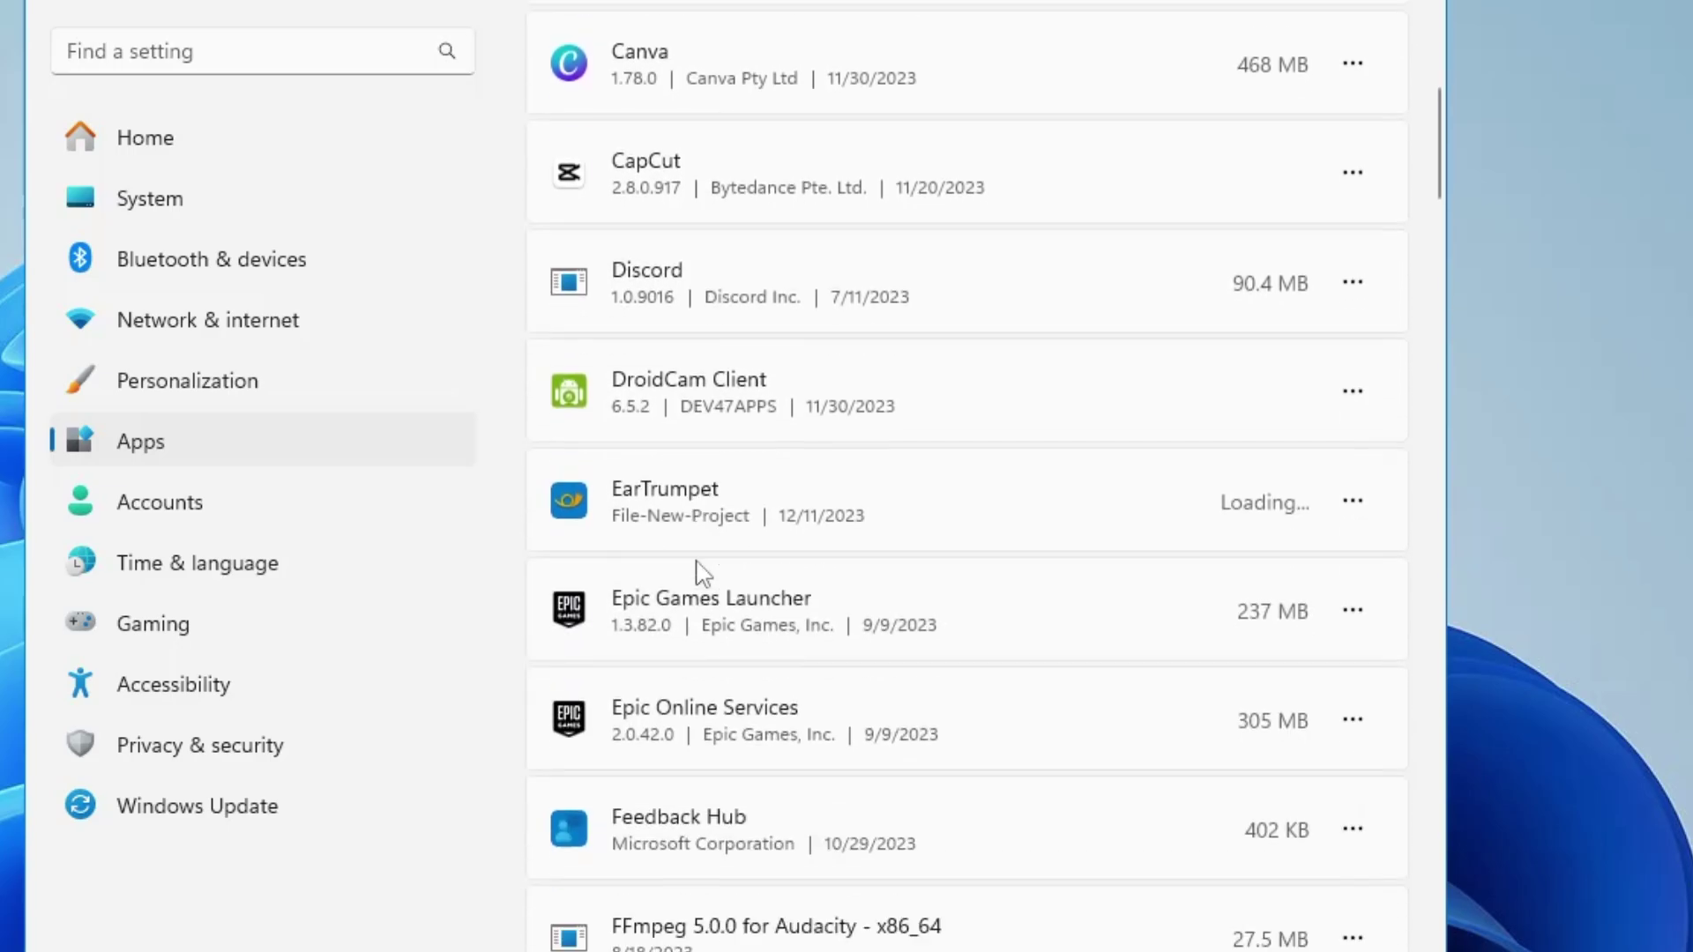
{"action": "scroll", "coordinate": [703, 577], "scroll_direction": "down", "scroll_amount": 12}
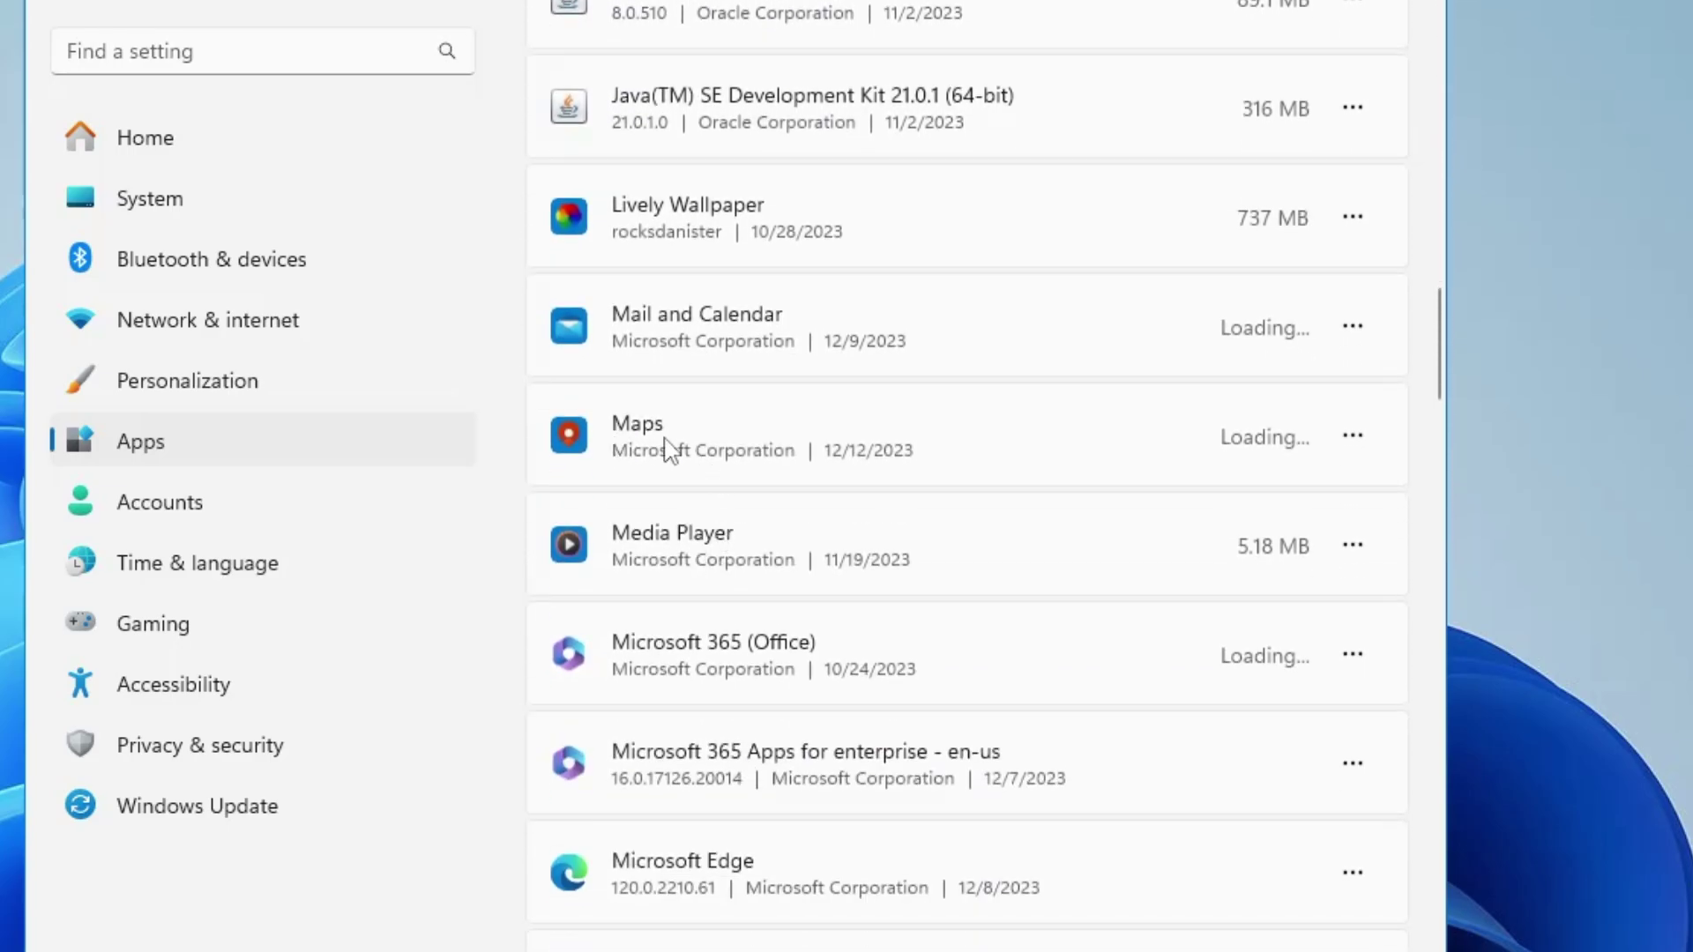
{"action": "left_click", "coordinate": [1357, 443]}
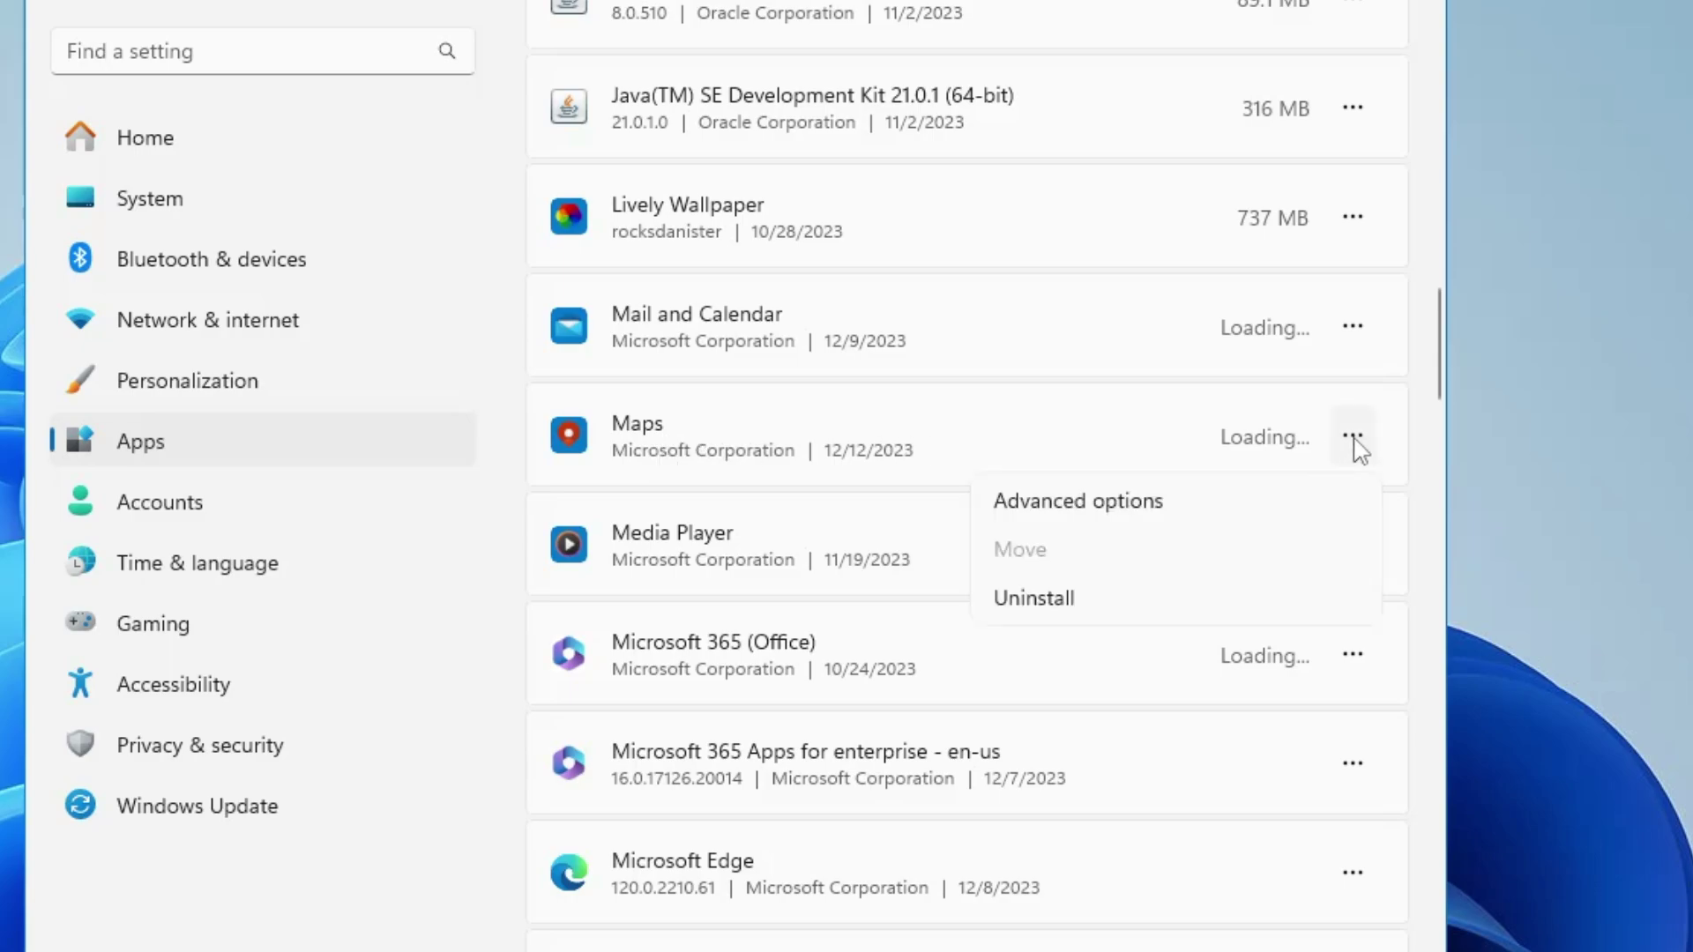
{"action": "left_click", "coordinate": [1108, 502]}
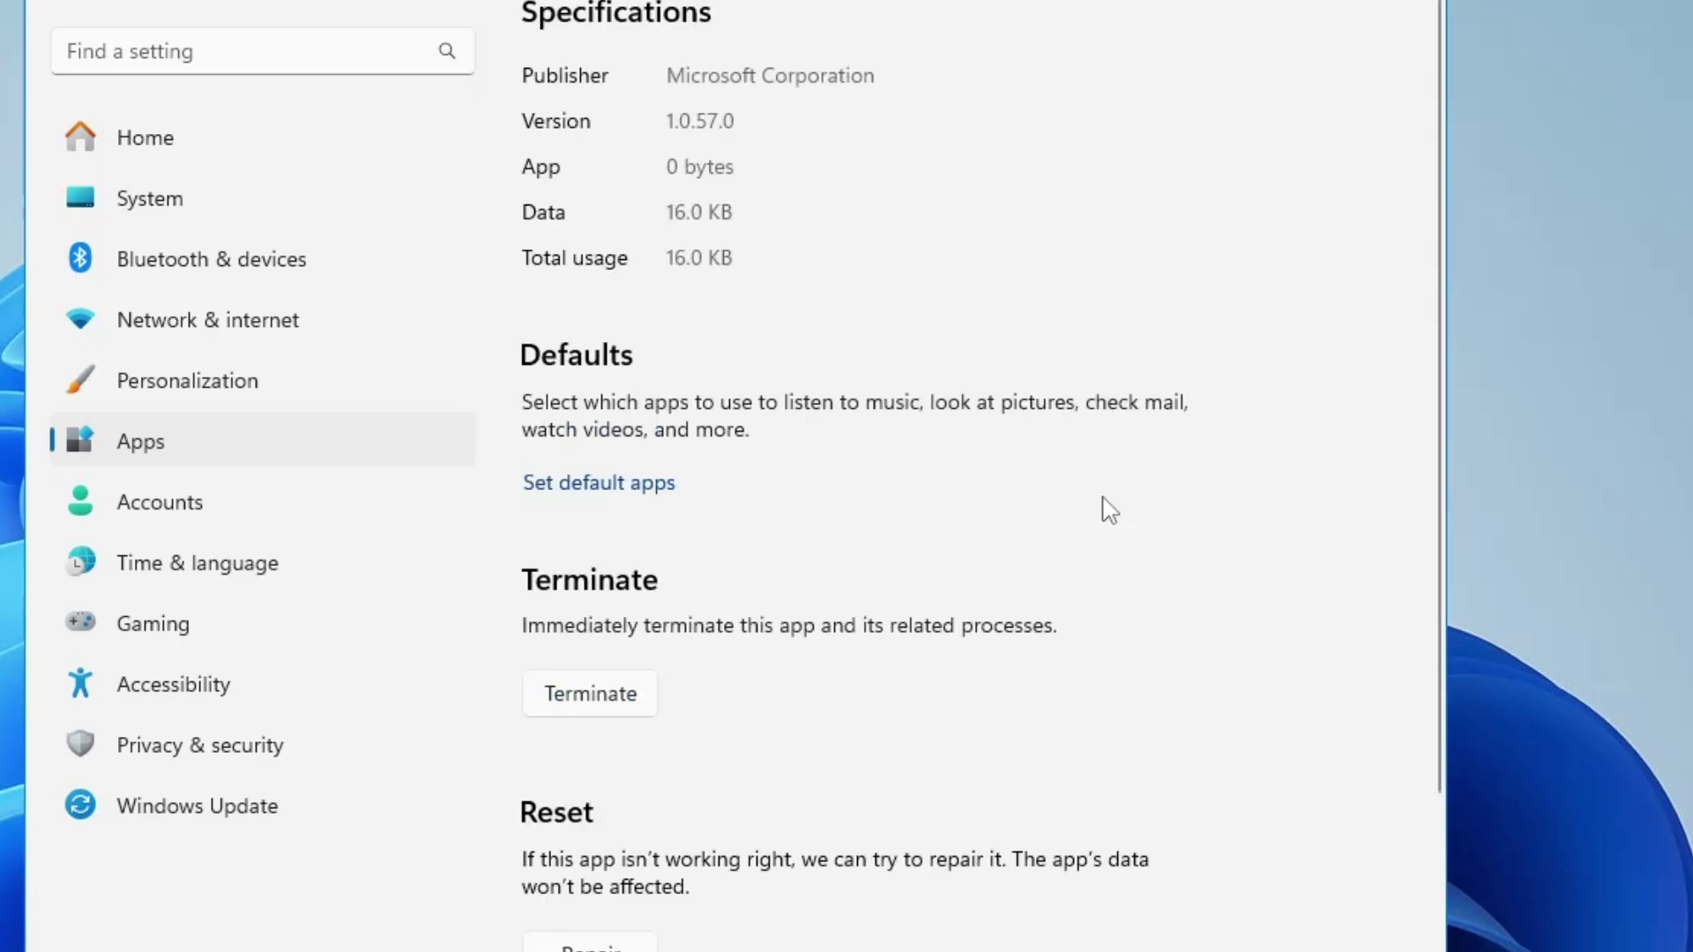
{"action": "scroll", "coordinate": [740, 552], "scroll_direction": "down", "scroll_amount": 6}
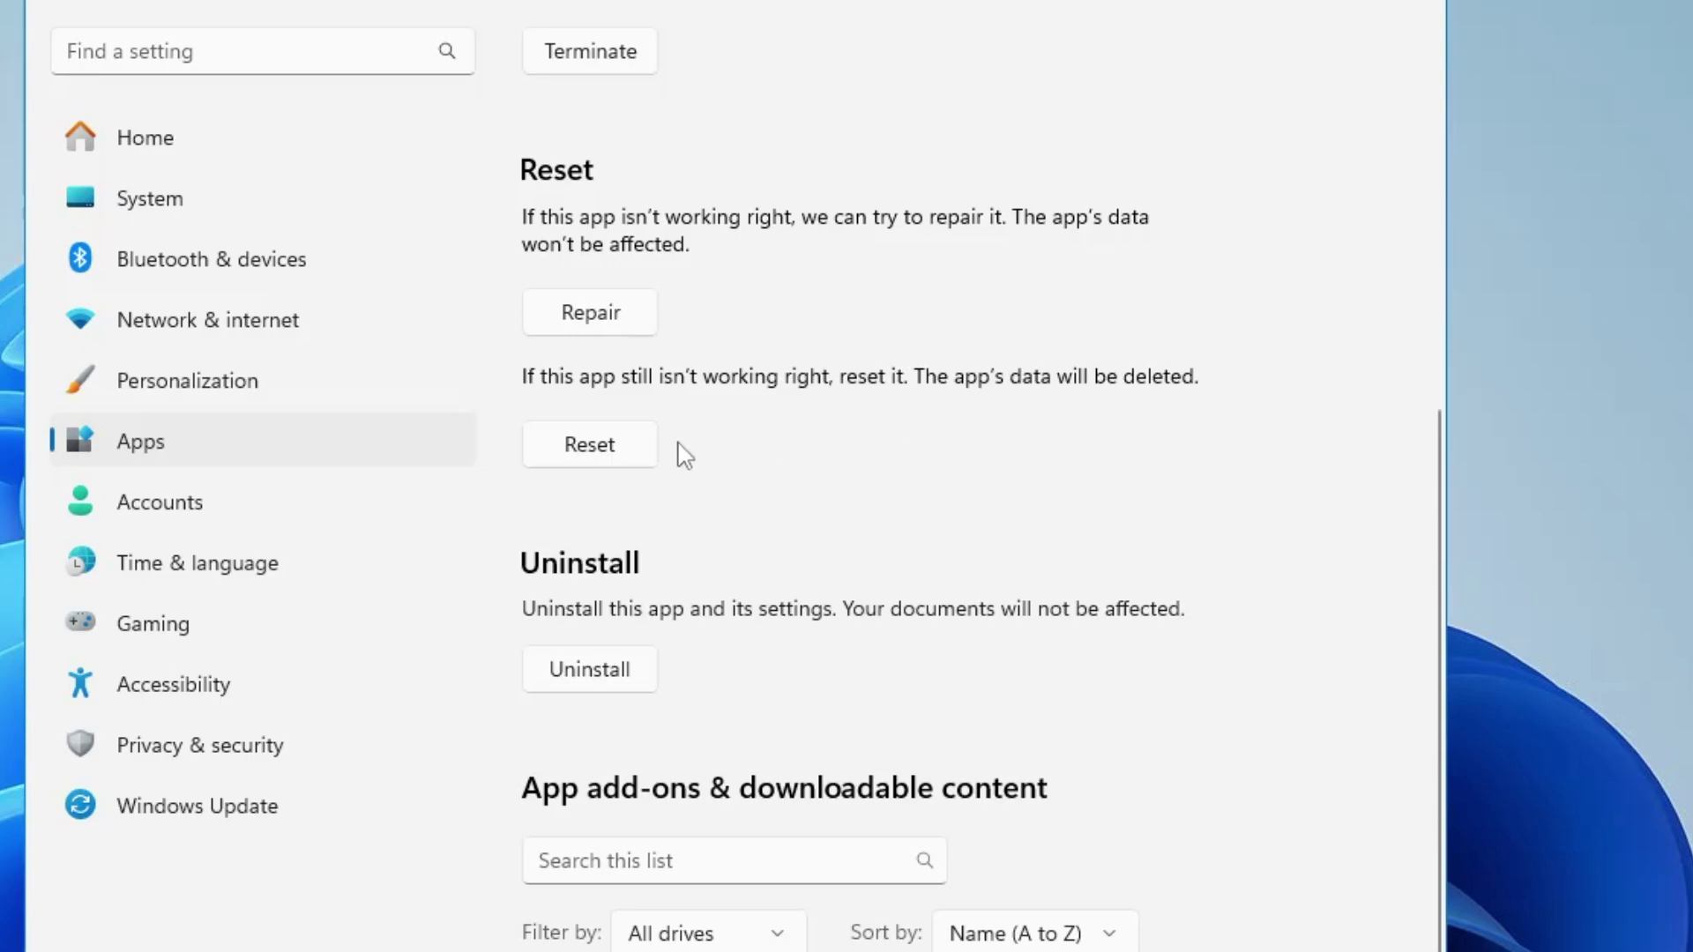
{"action": "left_click", "coordinate": [631, 449]}
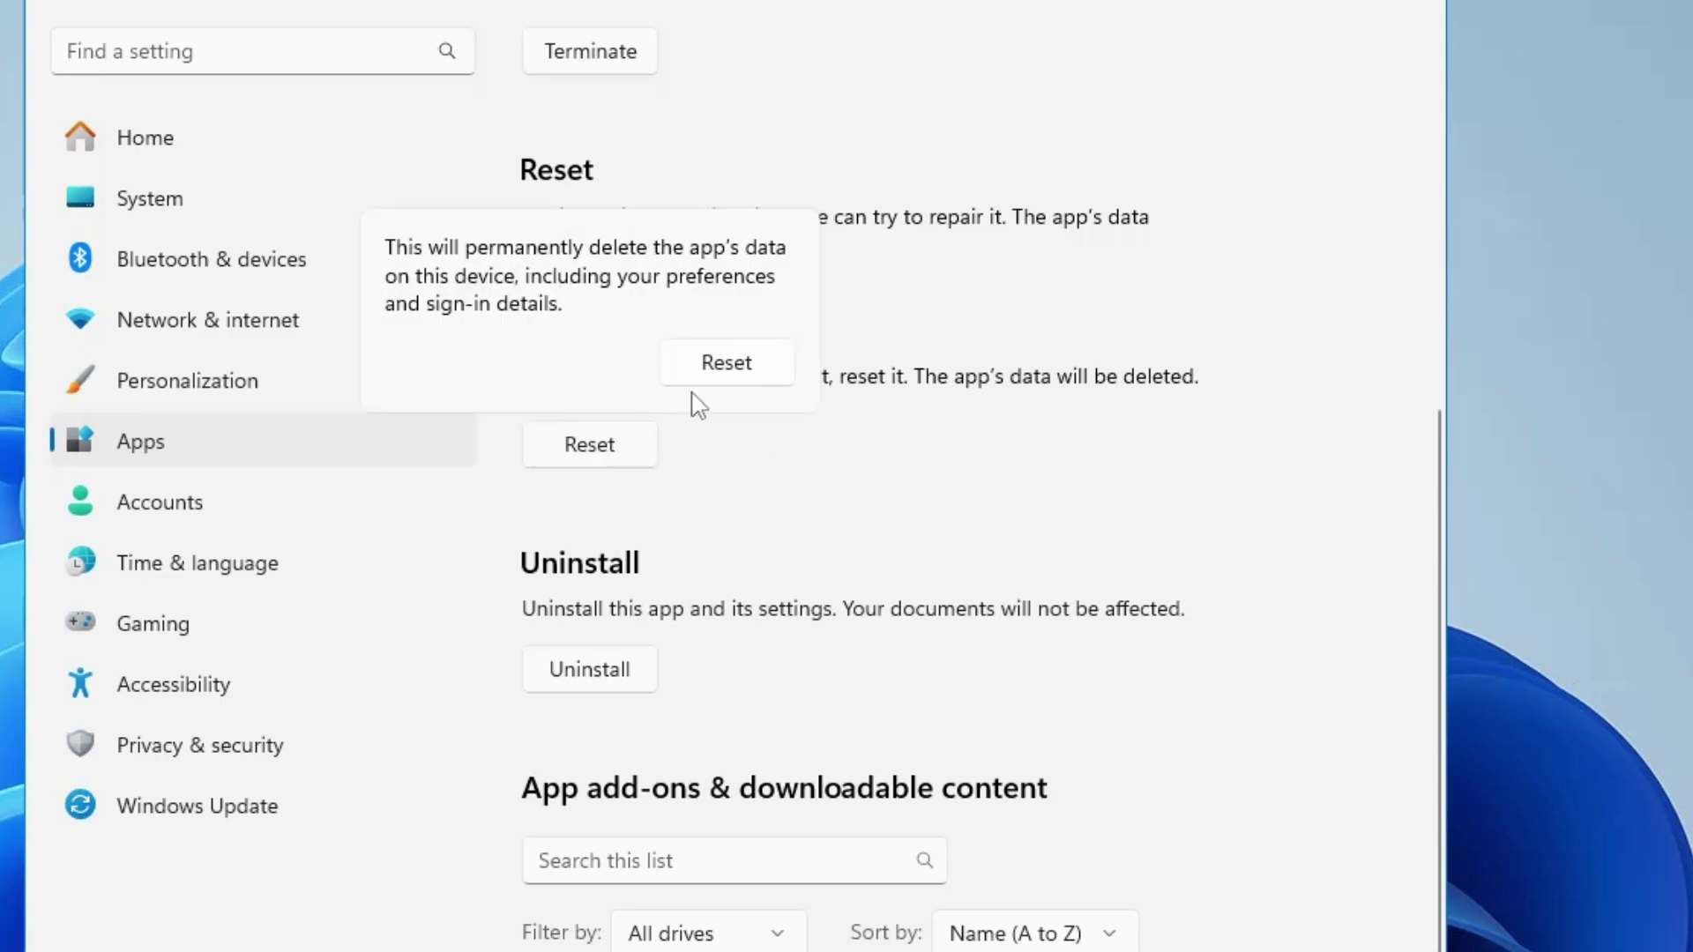
{"action": "left_click", "coordinate": [735, 371]}
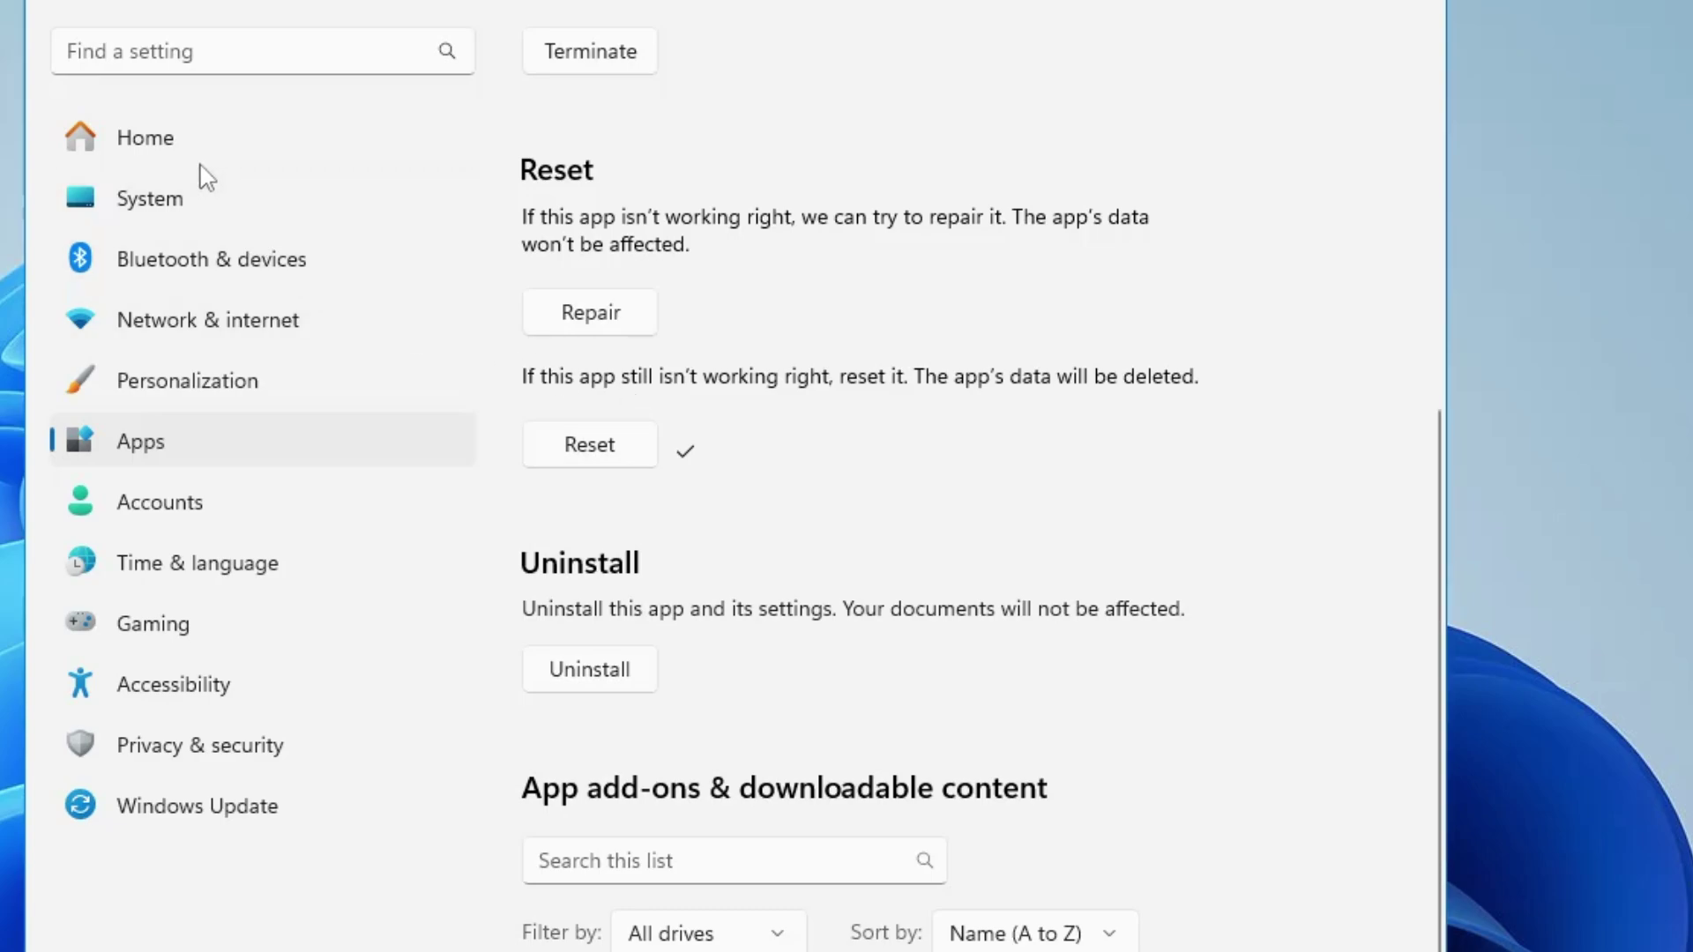
Step: Clear the device's location history in the Location permissions under Privacy & security
{"action": "left_click", "coordinate": [208, 760]}
{"action": "scroll", "coordinate": [776, 639], "scroll_direction": "down", "scroll_amount": 10}
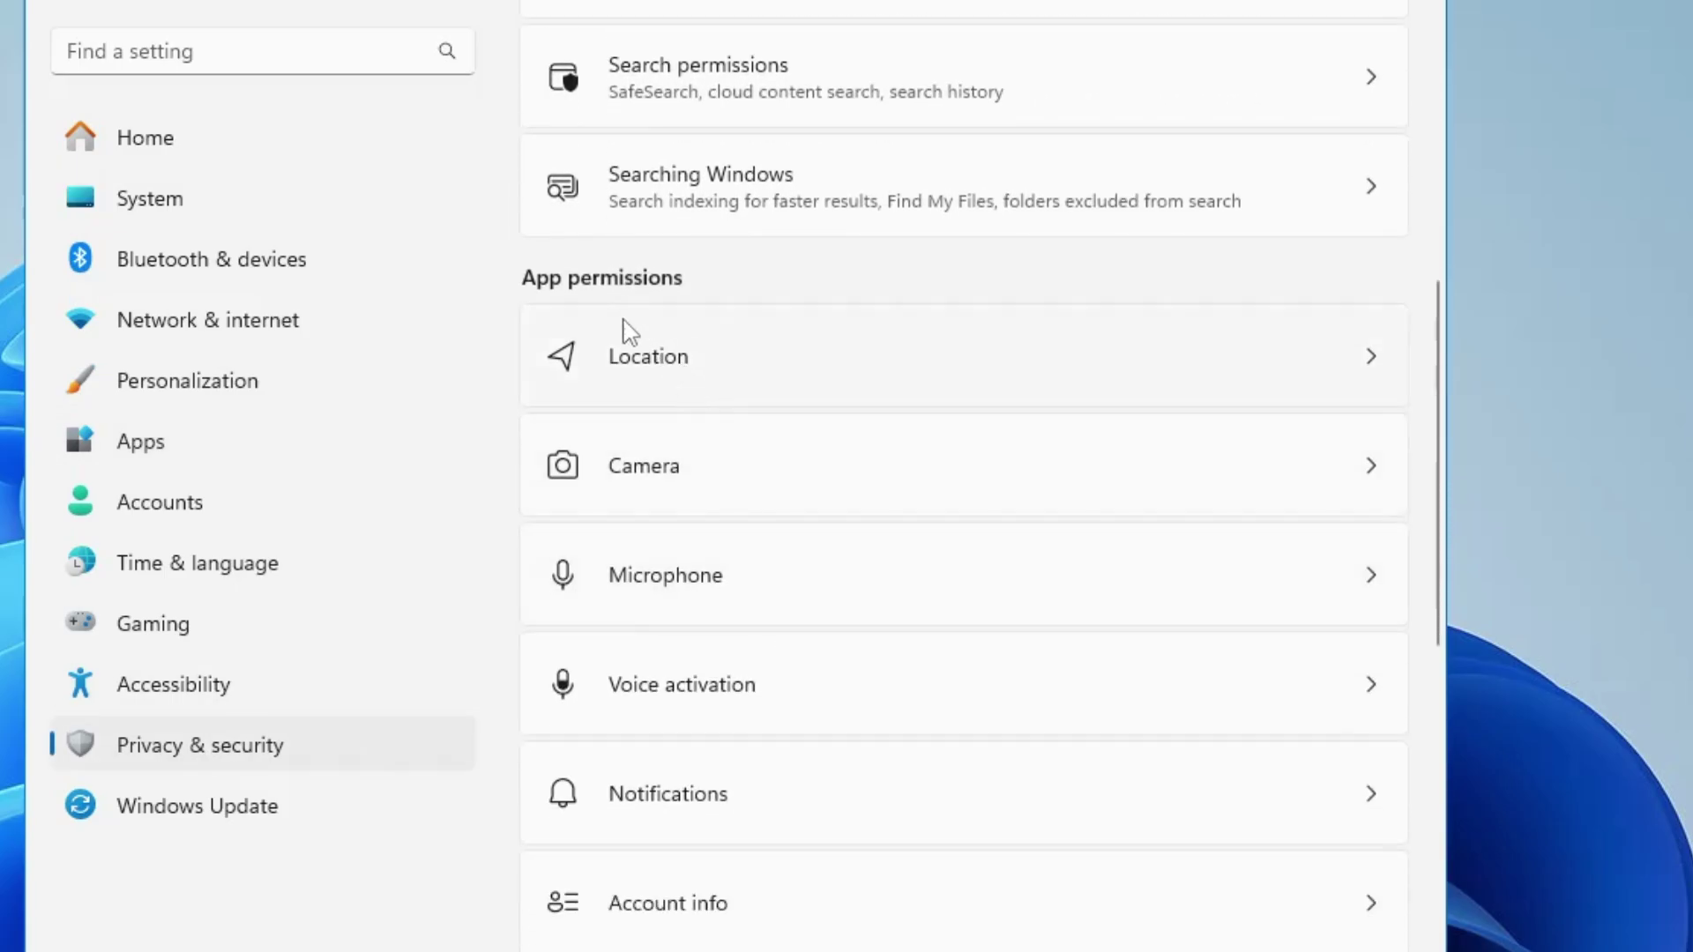
{"action": "left_click", "coordinate": [752, 388]}
{"action": "scroll", "coordinate": [746, 467], "scroll_direction": "down", "scroll_amount": 10}
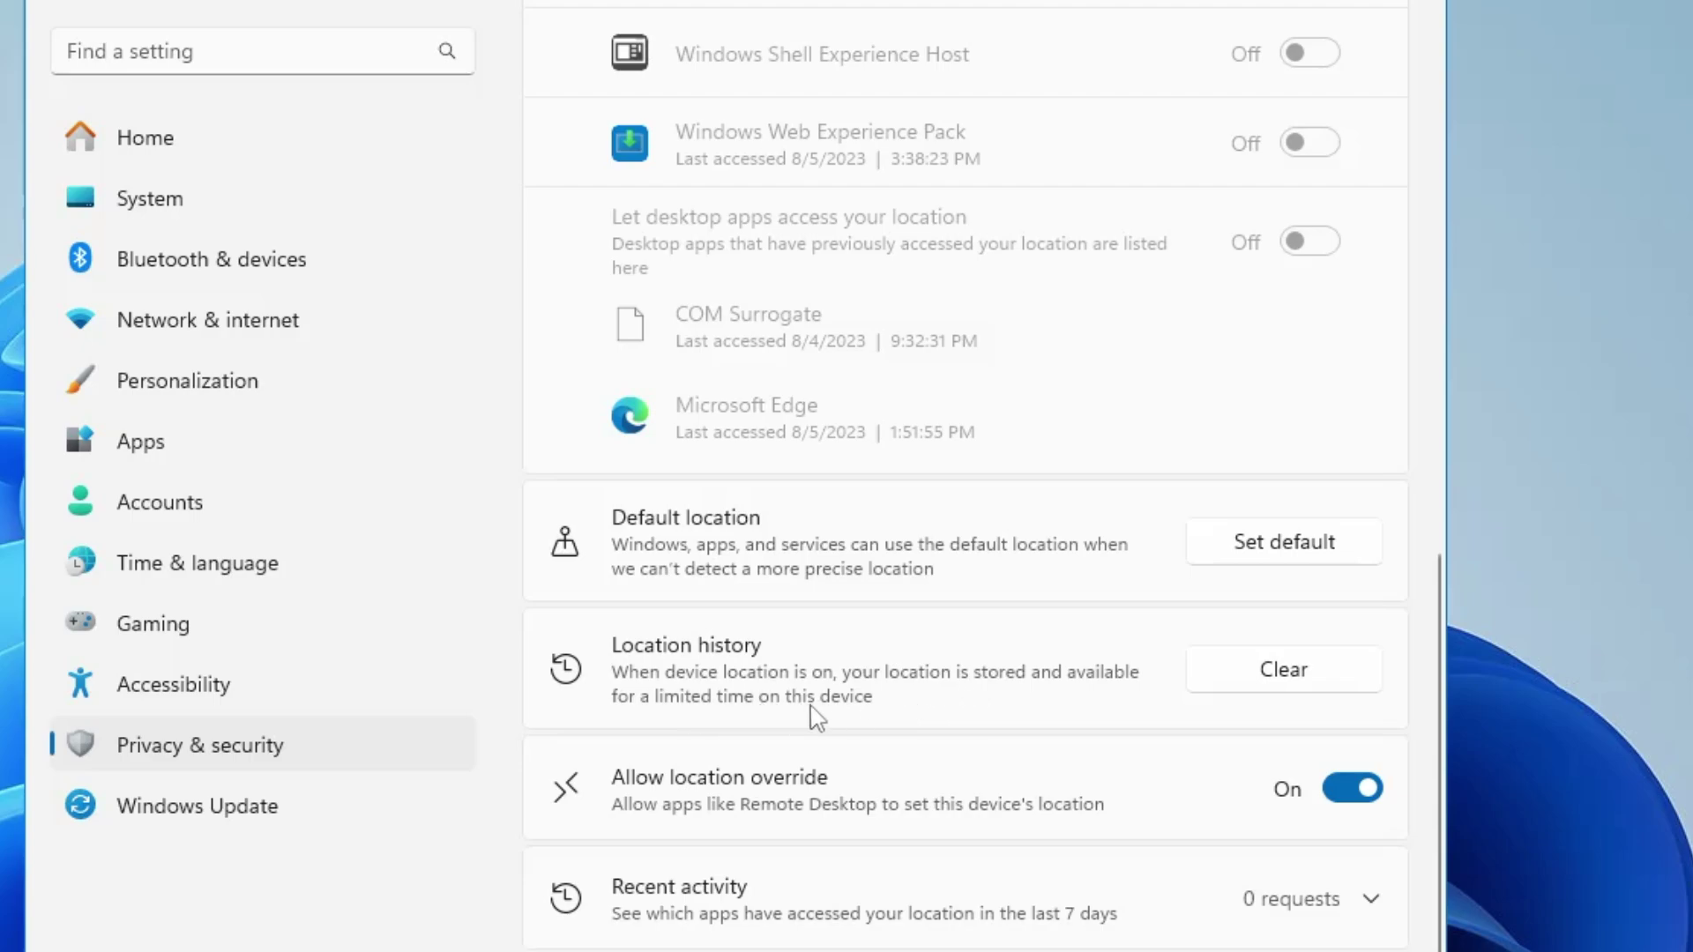
{"action": "left_click", "coordinate": [1284, 672]}
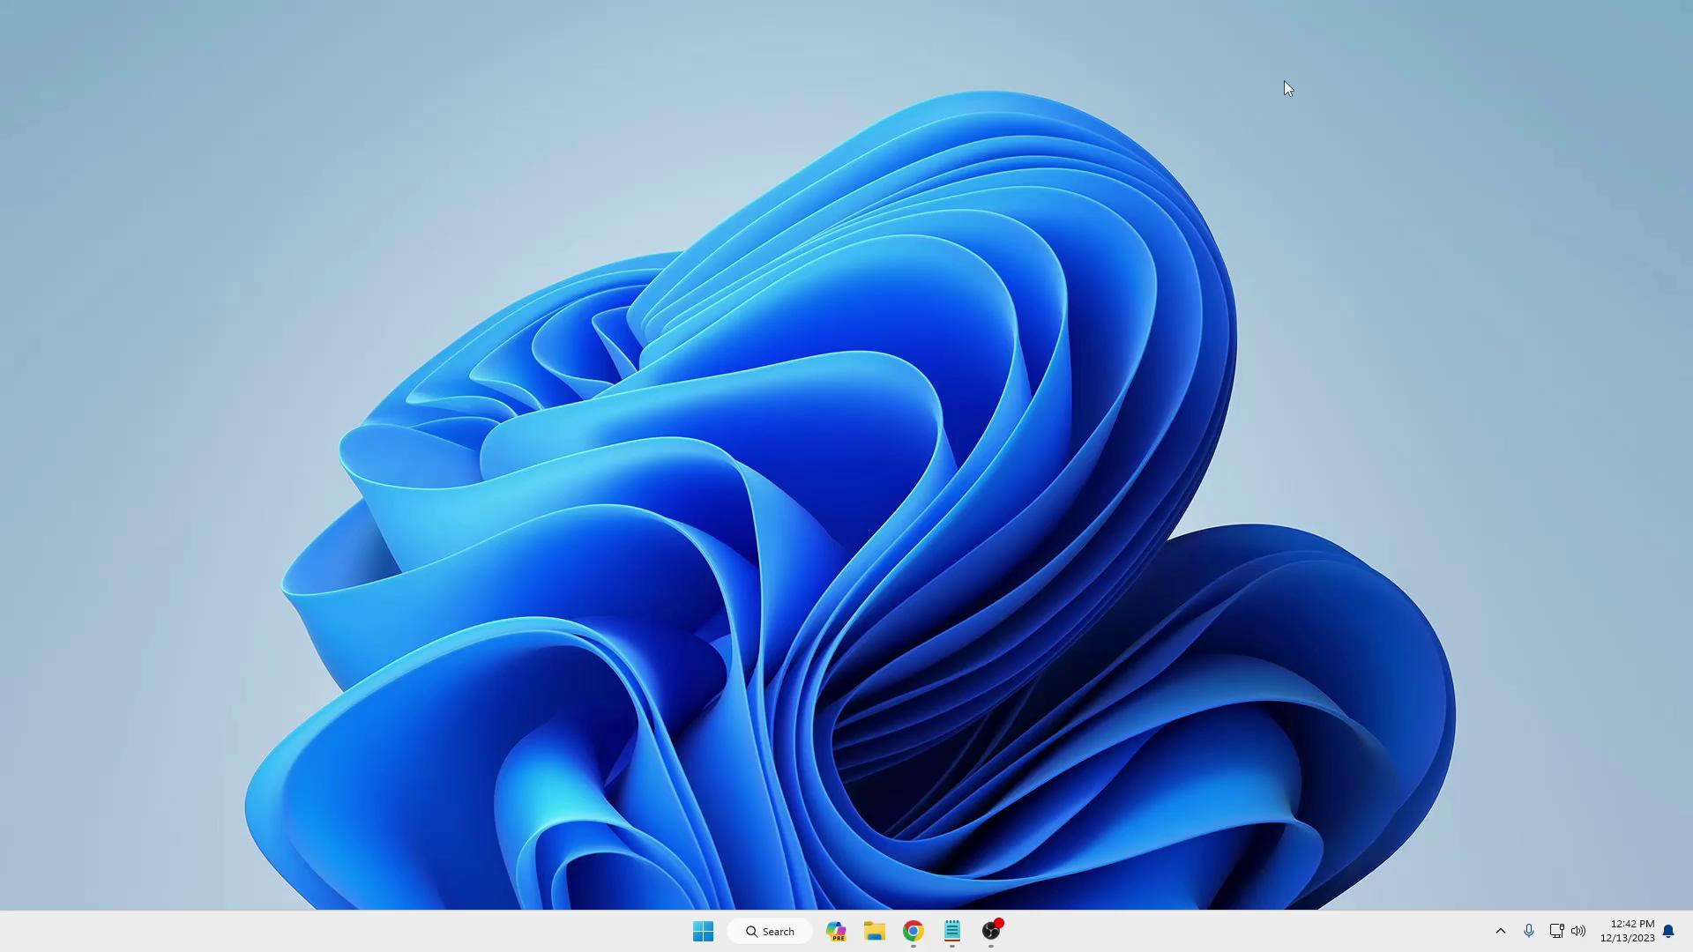
Step: Search for cmd, run Command Prompt as administrator and reposition its window
{"action": "left_click", "coordinate": [779, 929]}
{"action": "type", "text": "cmd"}
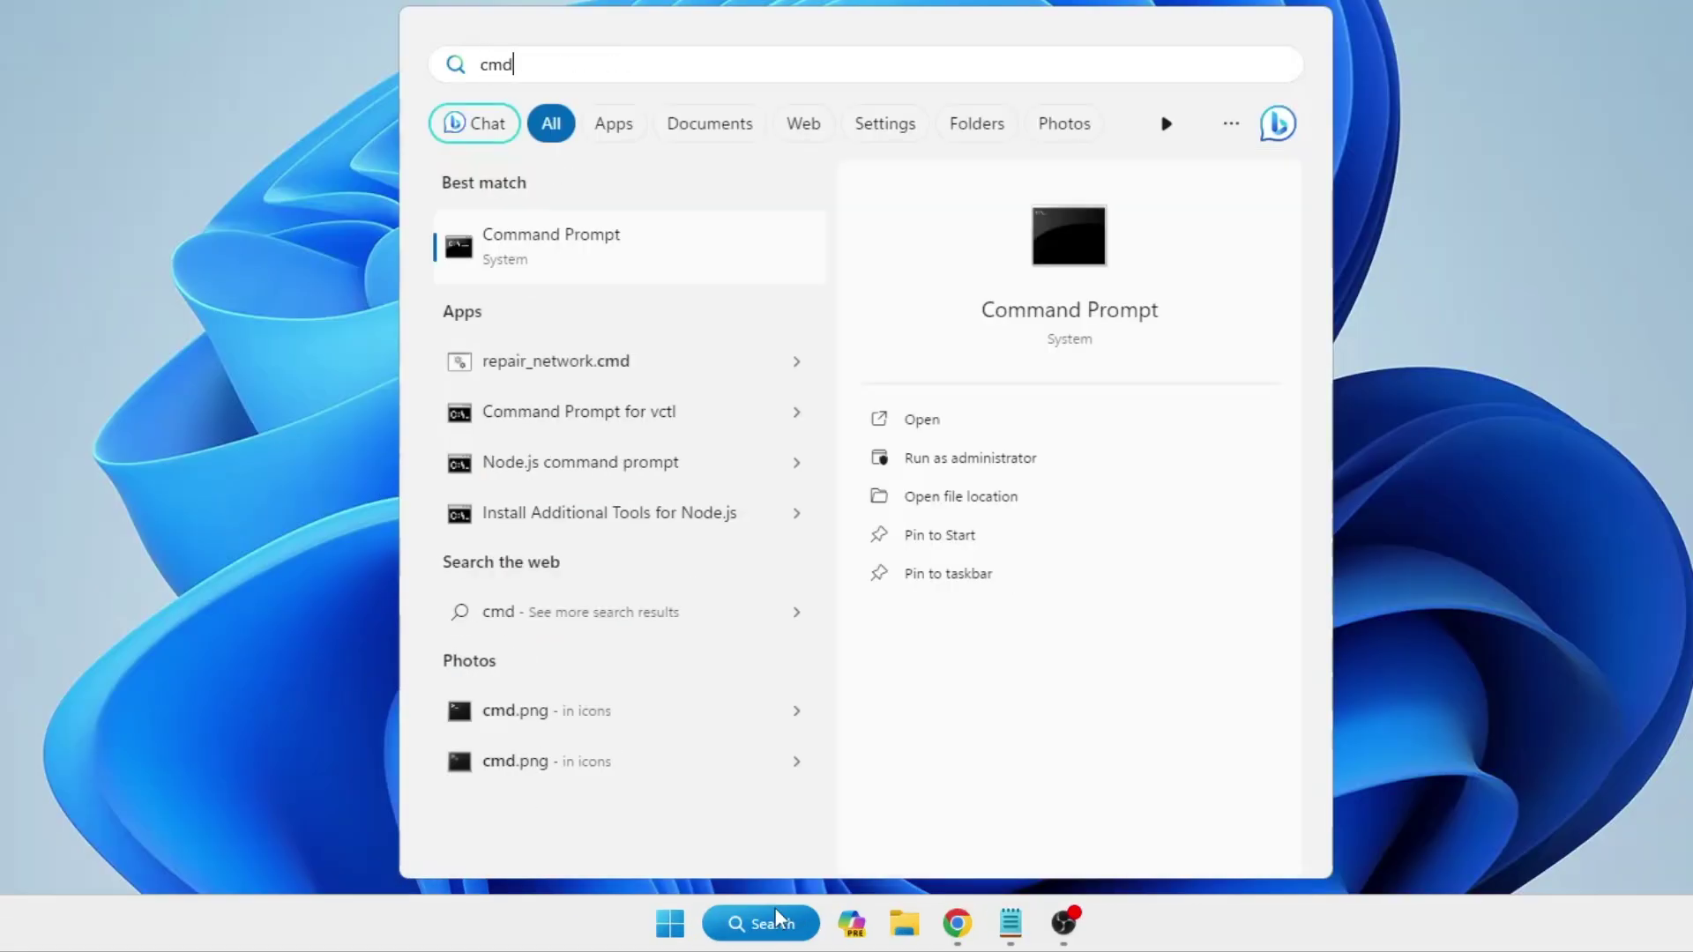
{"action": "right_click", "coordinate": [623, 254]}
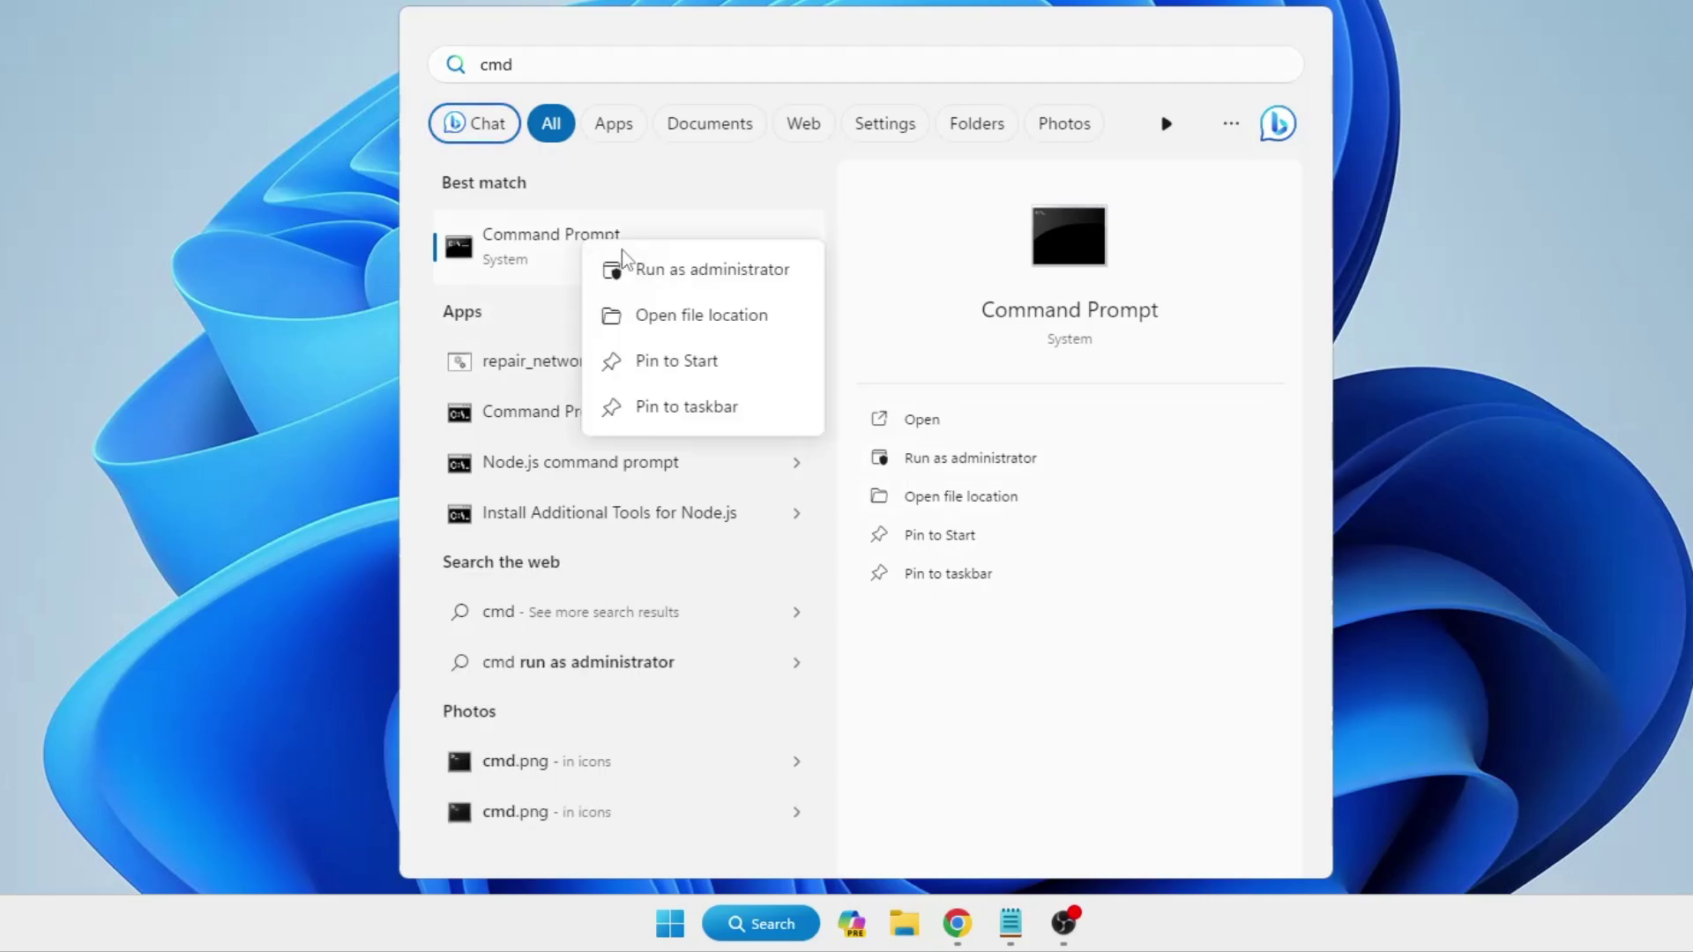
{"action": "left_click", "coordinate": [623, 258]}
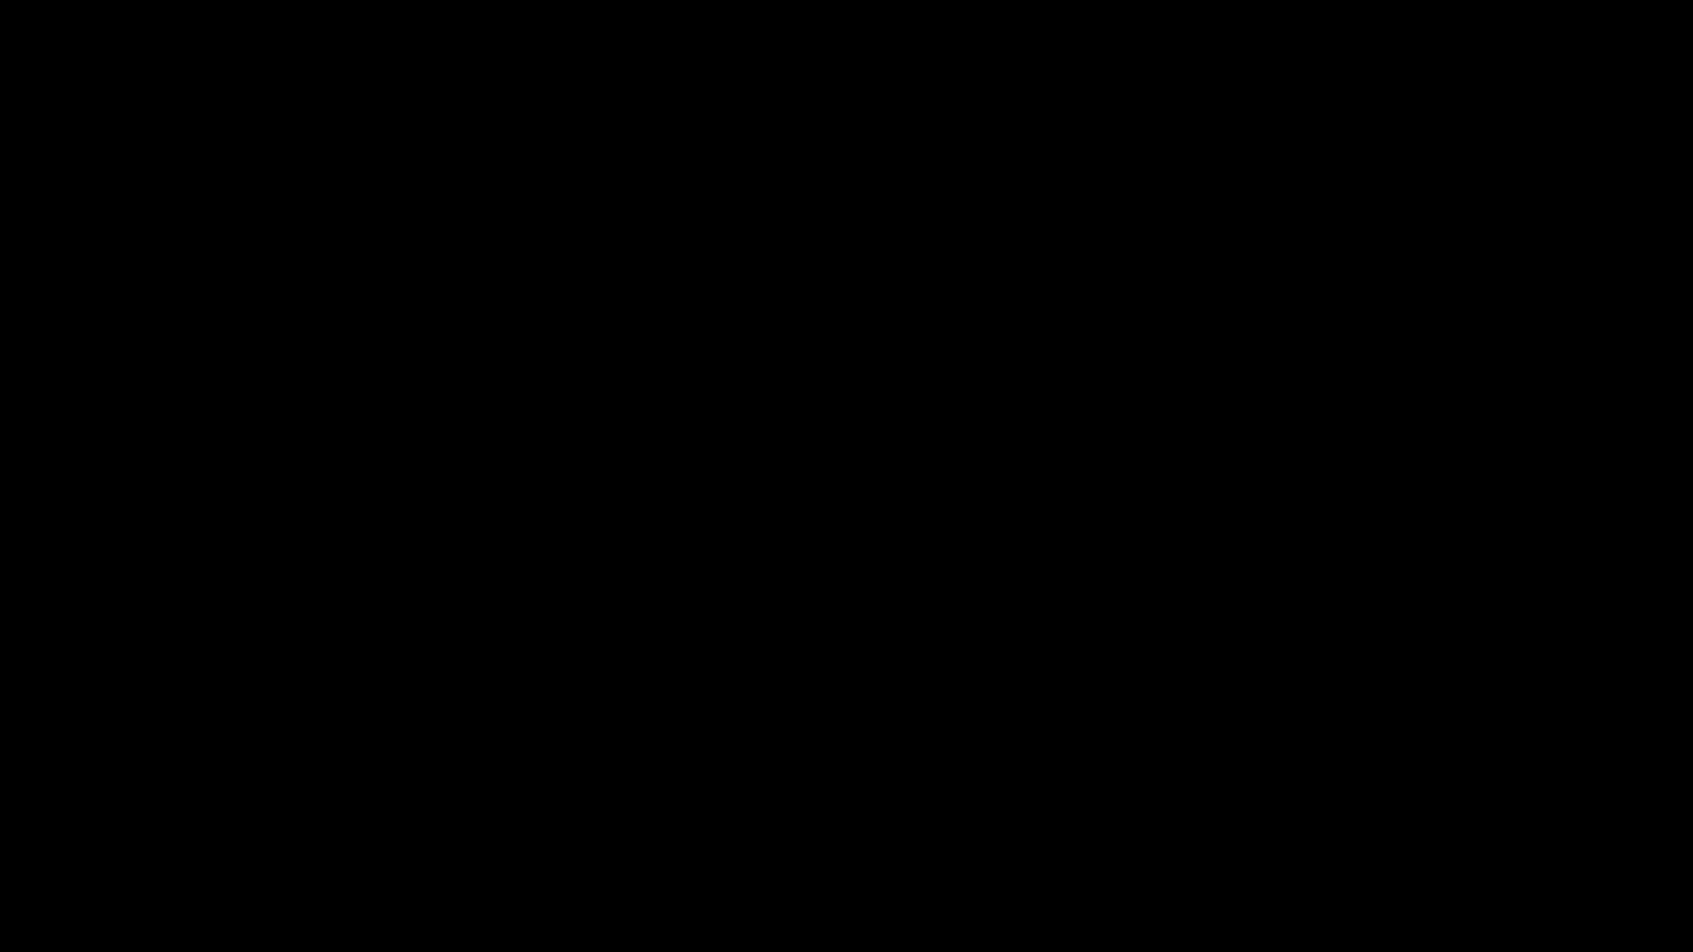
{"action": "left_click_drag", "start_coordinate": [540, 0], "coordinate": [1071, 8]}
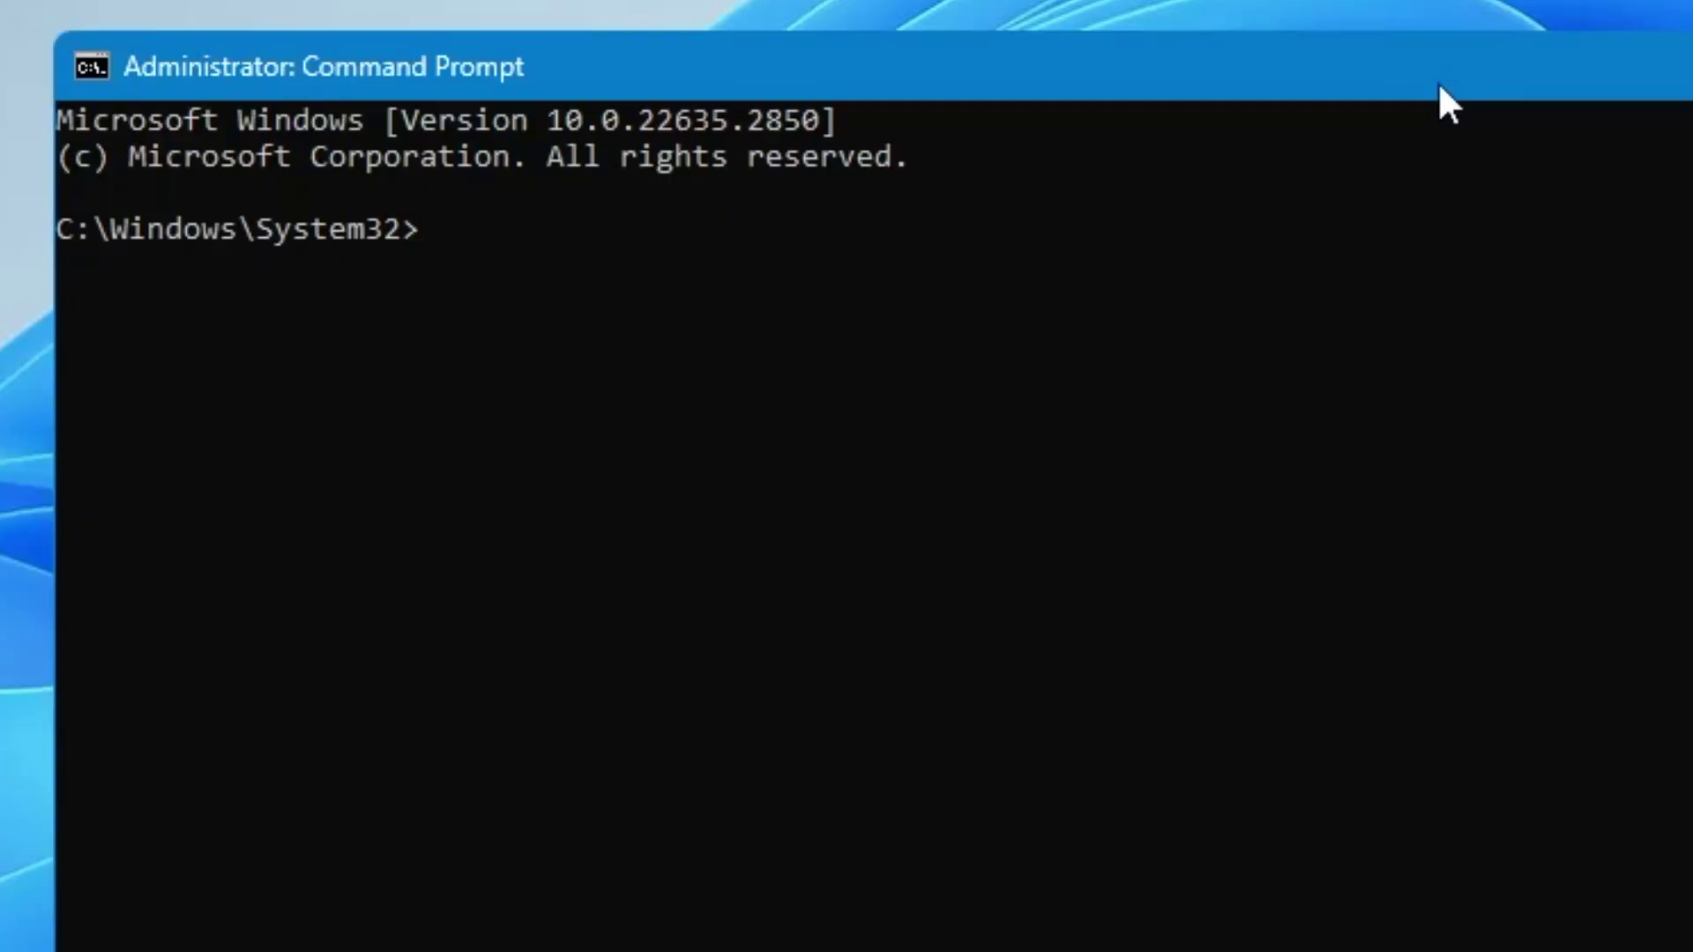
Step: Flush the DNS resolver cache by running ipconfig /flushdns
{"action": "type", "text": "pconfig"}
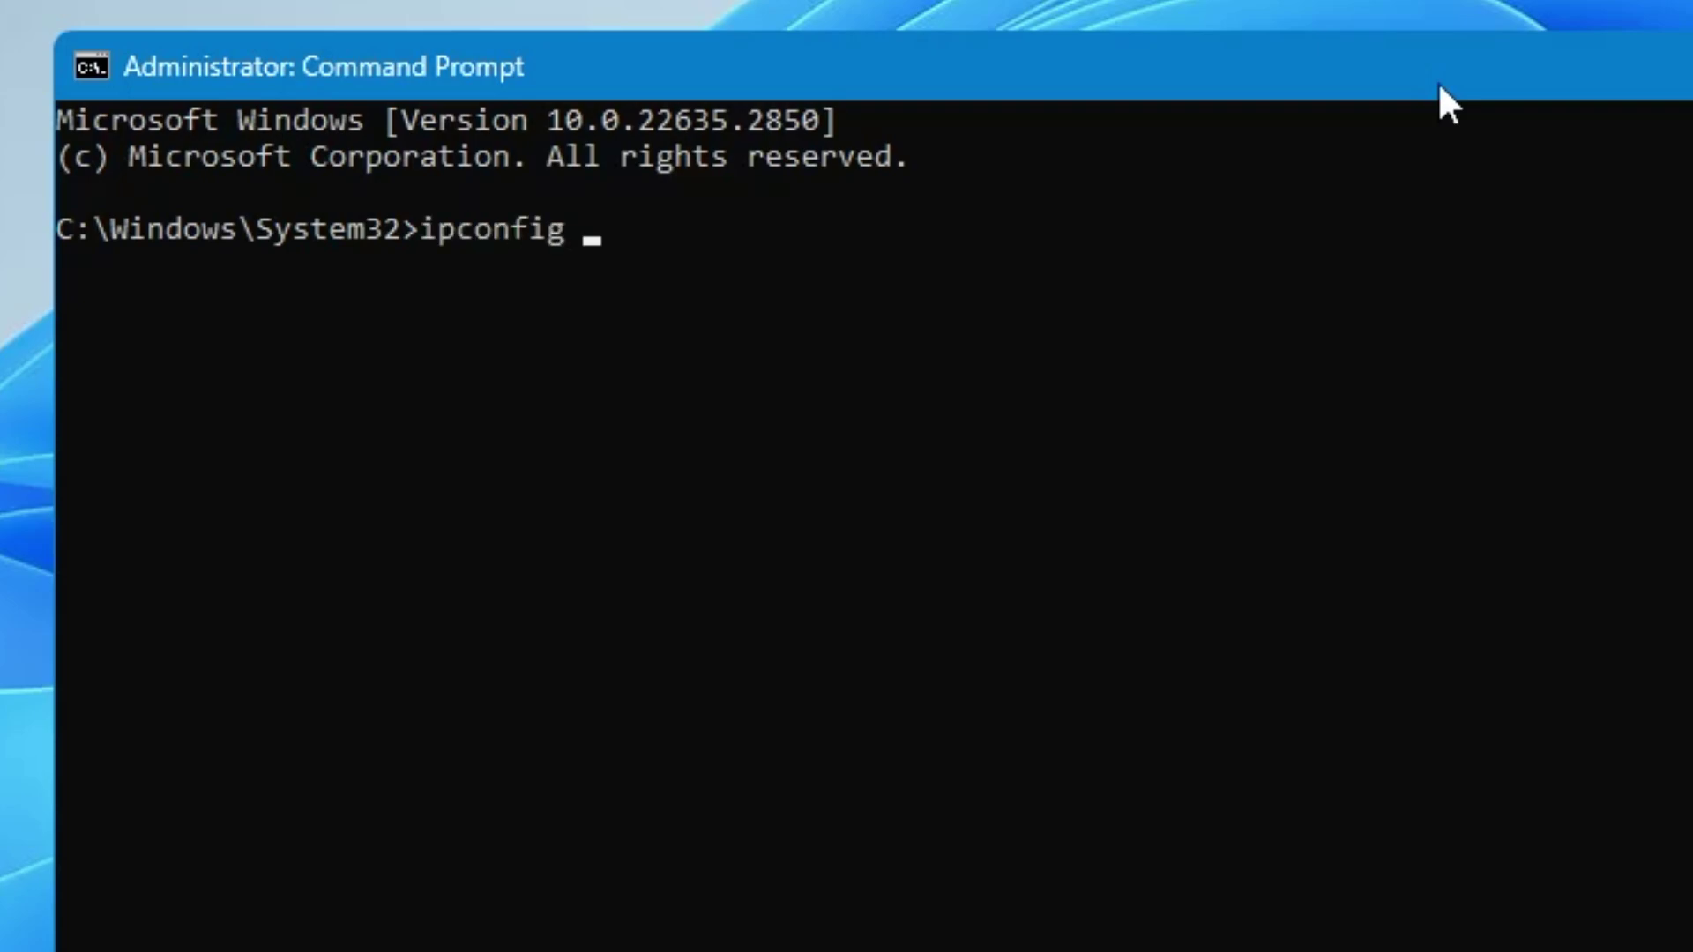
{"action": "type", "text": " /flushdns"}
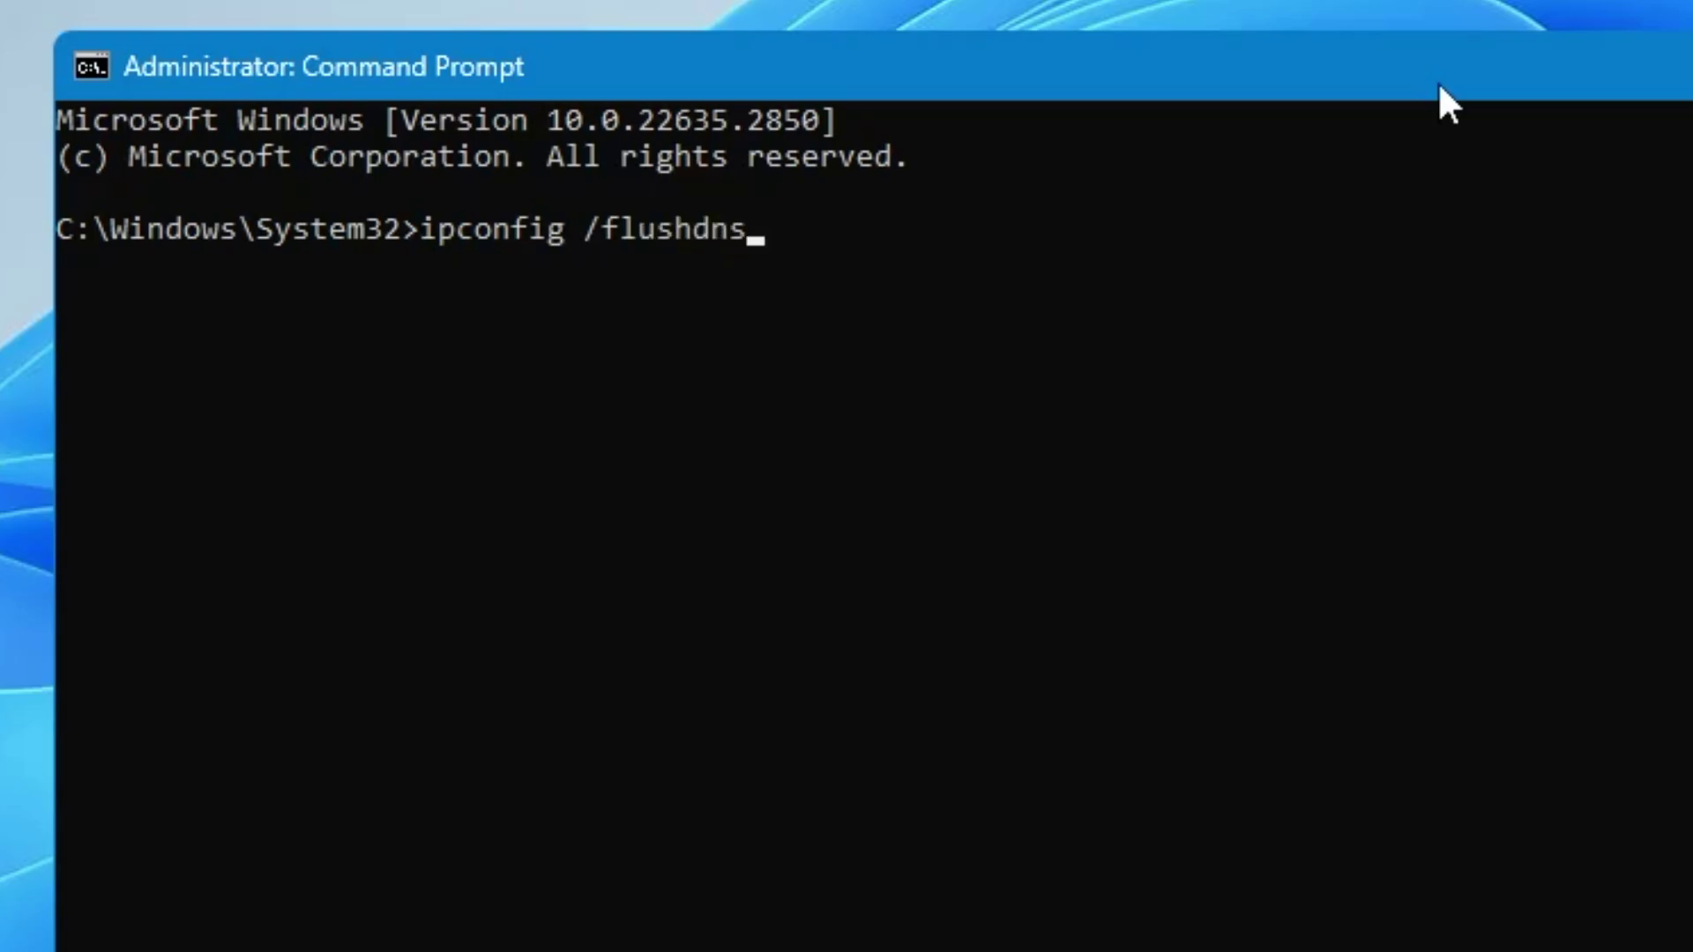
{"action": "key", "text": "Return"}
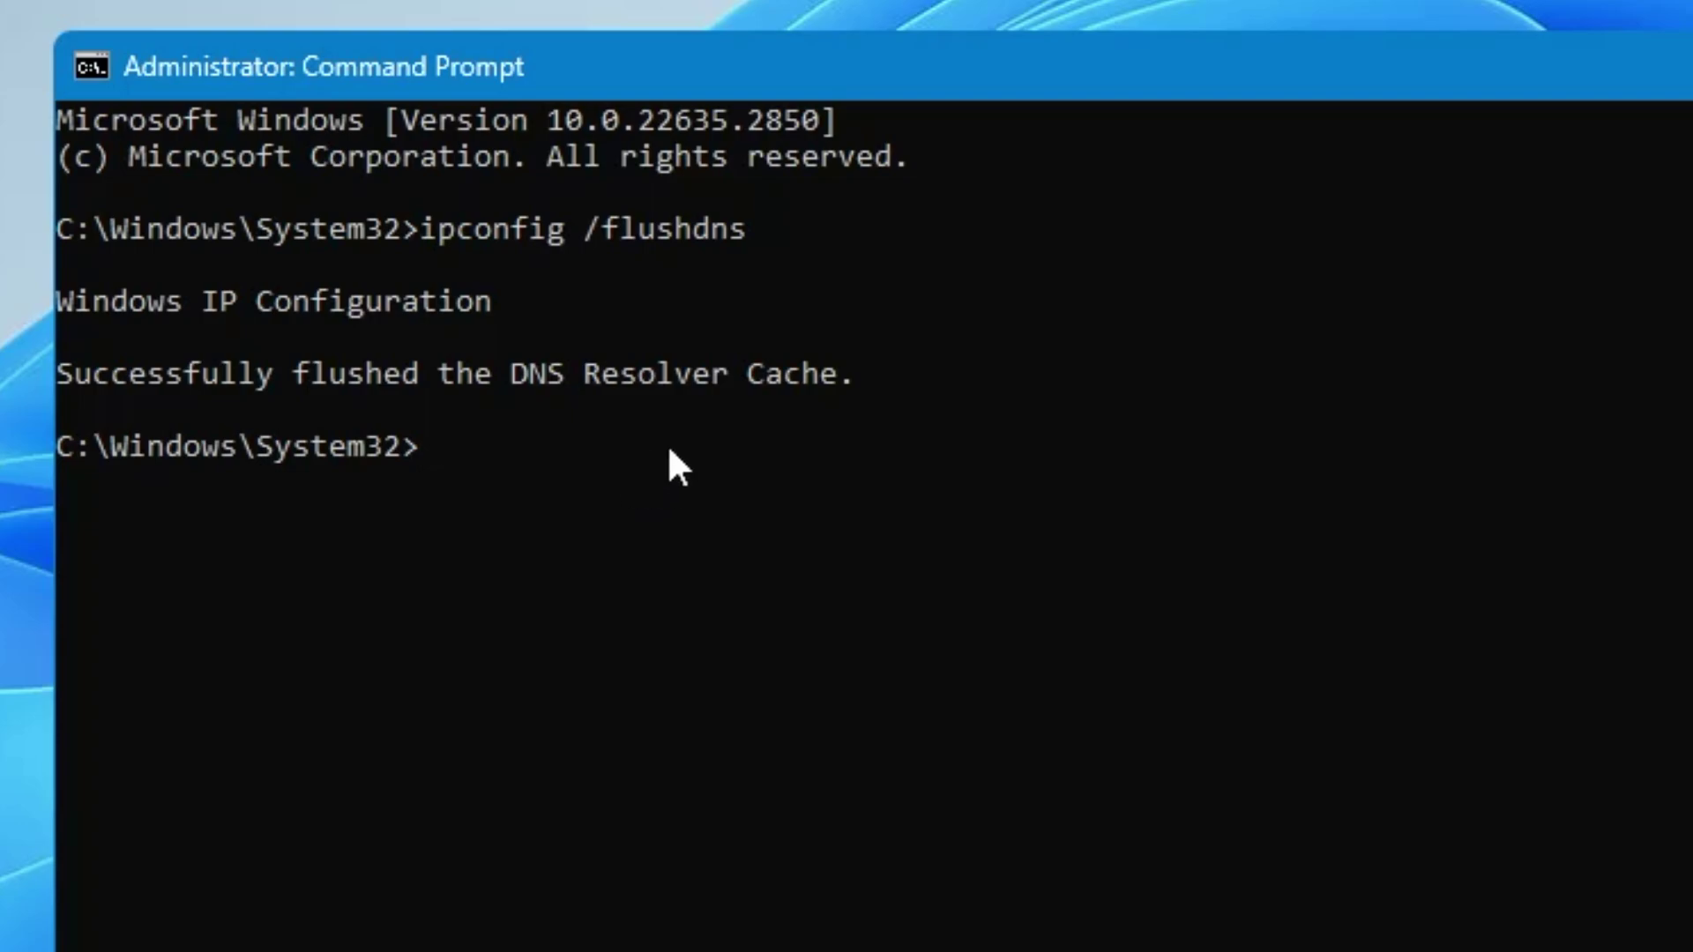
Step: Reset the Microsoft Store cache by running wsreset.exe in the elevated Command Prompt
{"action": "type", "text": "wsrese"}
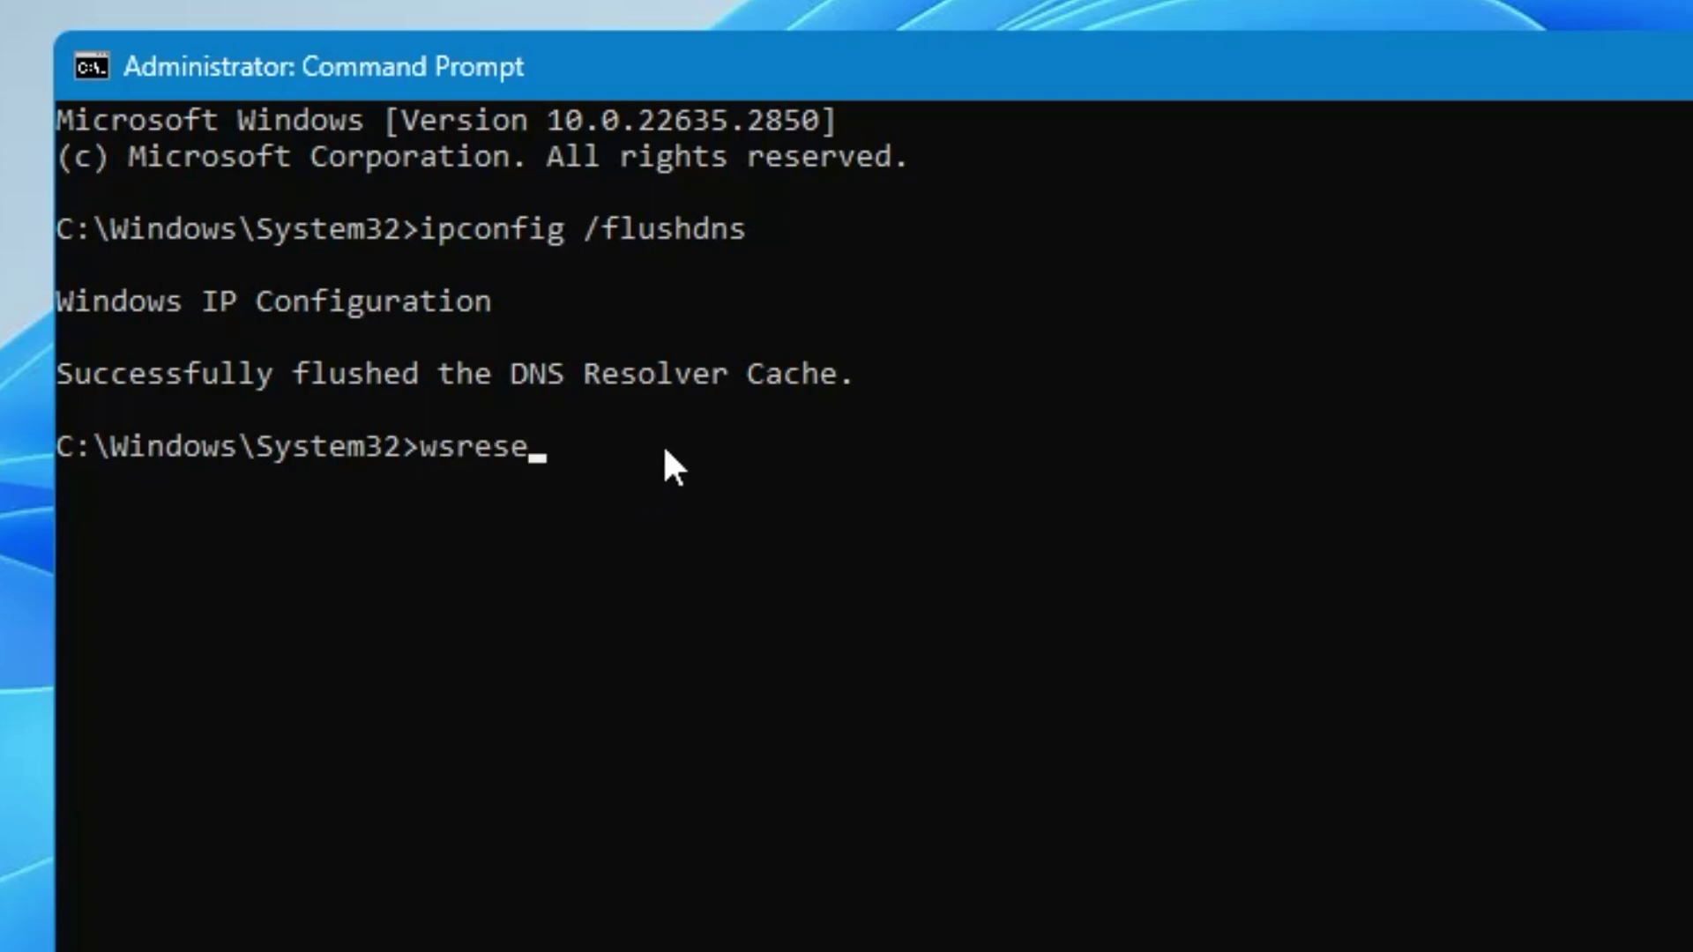
{"action": "type", "text": "t.exe"}
{"action": "key", "text": "Return"}
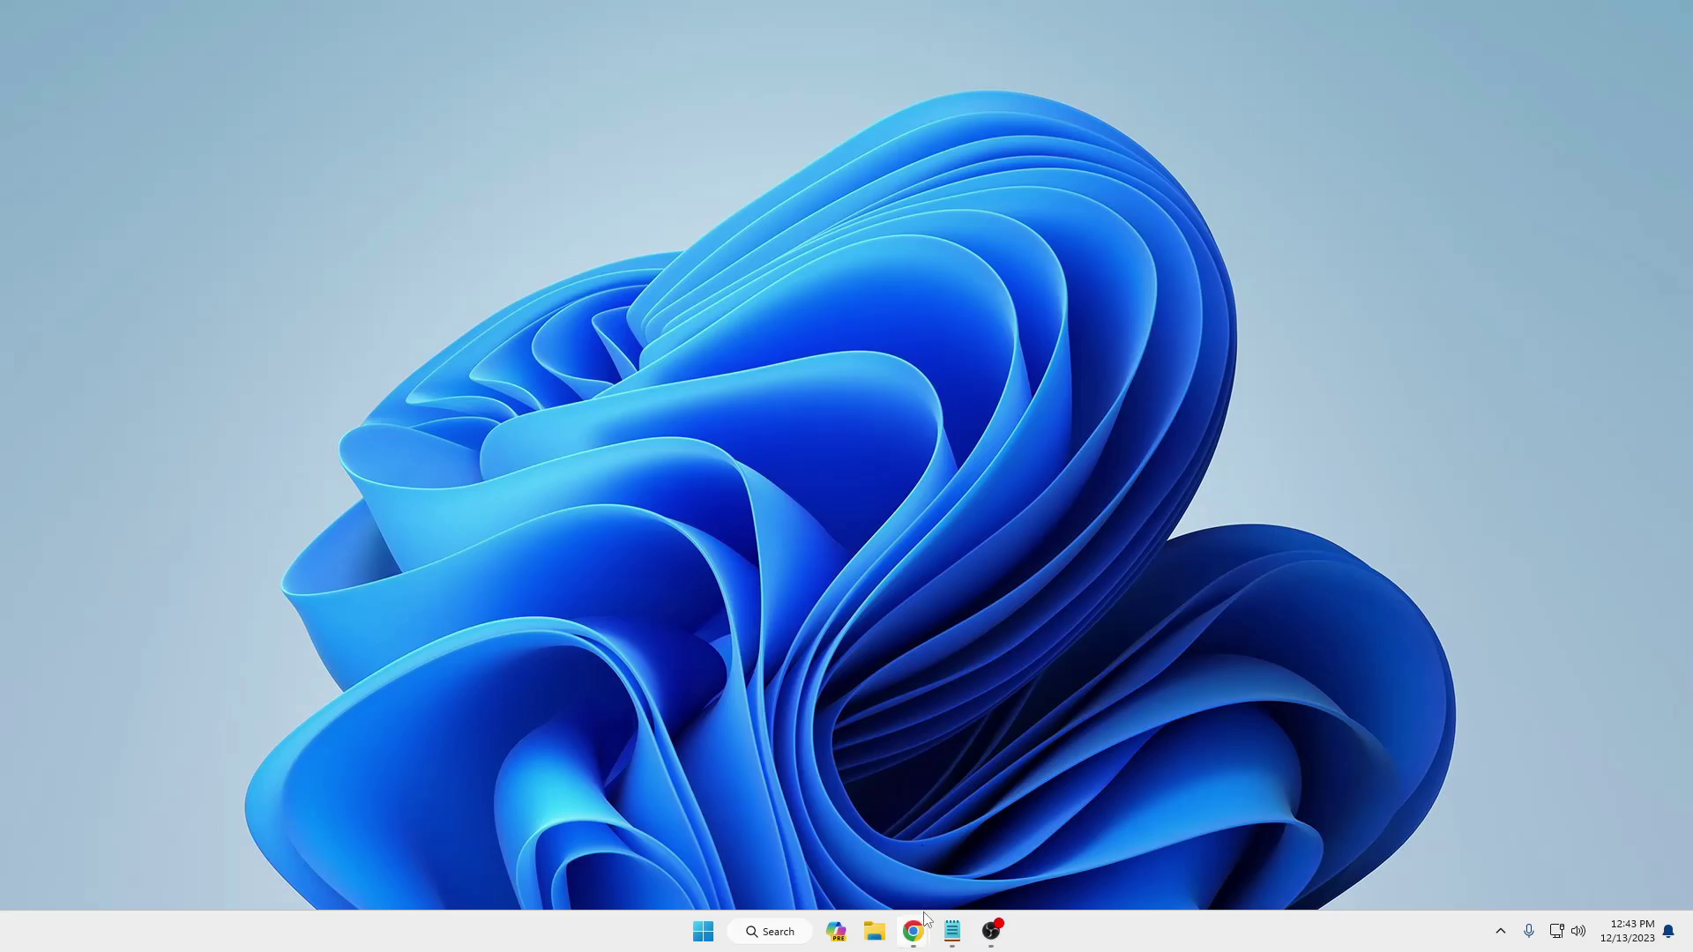
Step: Switch to Chrome and open the Clear browsing data options in its Privacy and security settings
{"action": "mouse_move", "coordinate": [922, 924]}
{"action": "left_click", "coordinate": [1003, 855]}
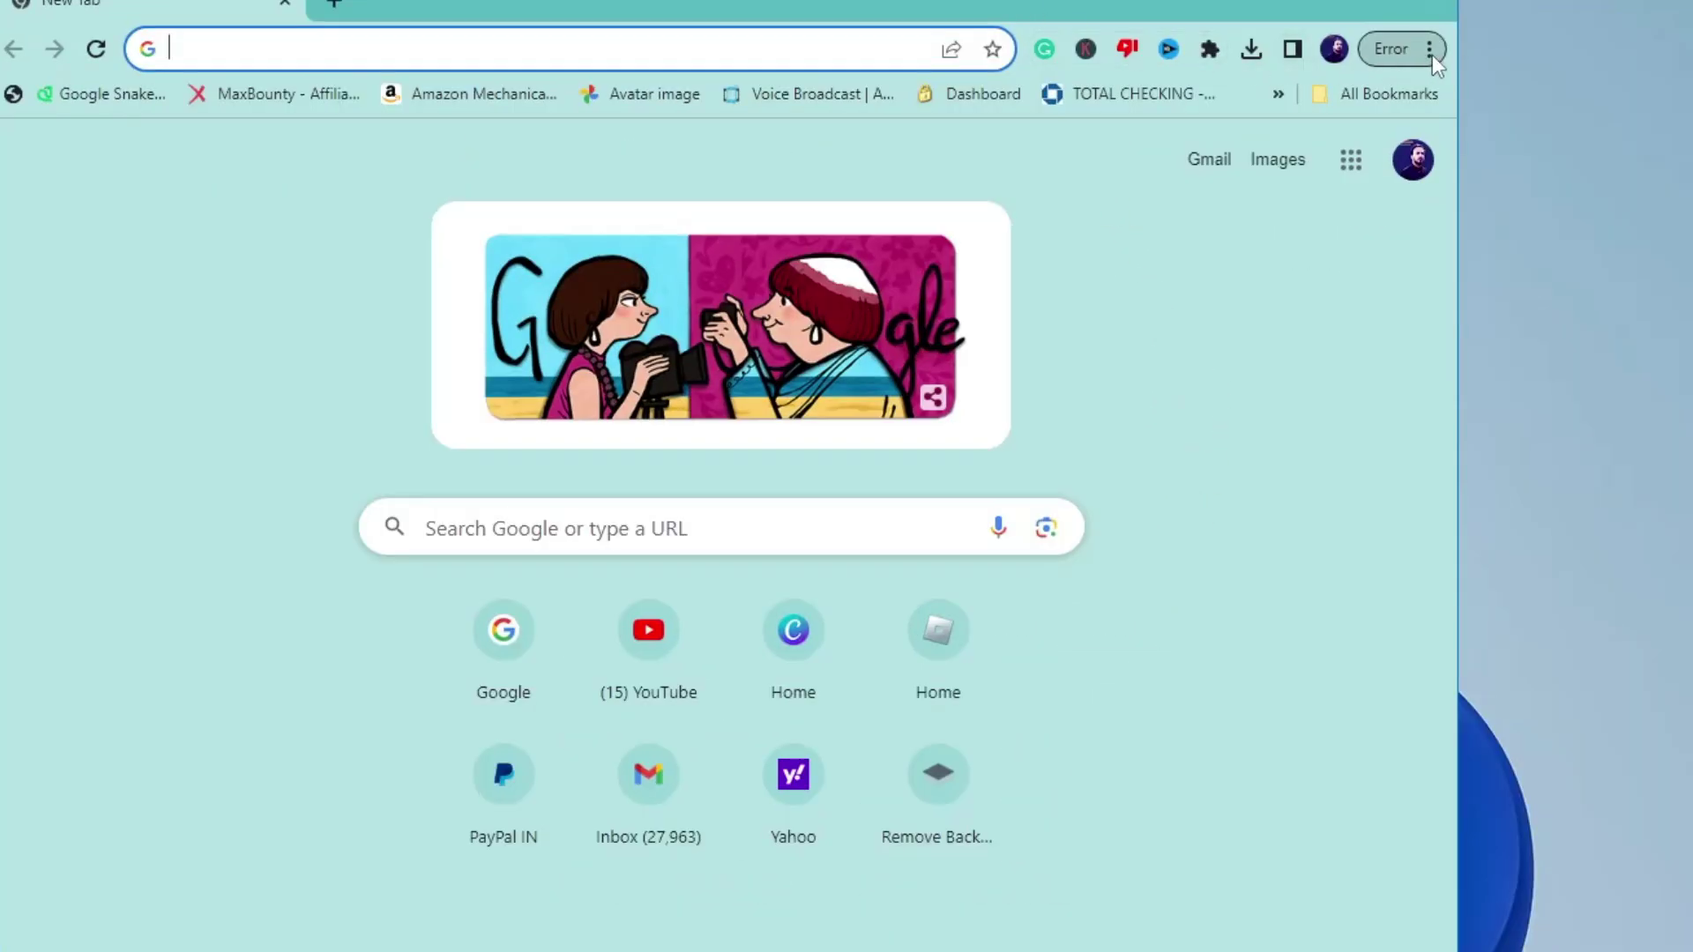
{"action": "left_click", "coordinate": [1430, 51]}
{"action": "left_click", "coordinate": [1023, 614]}
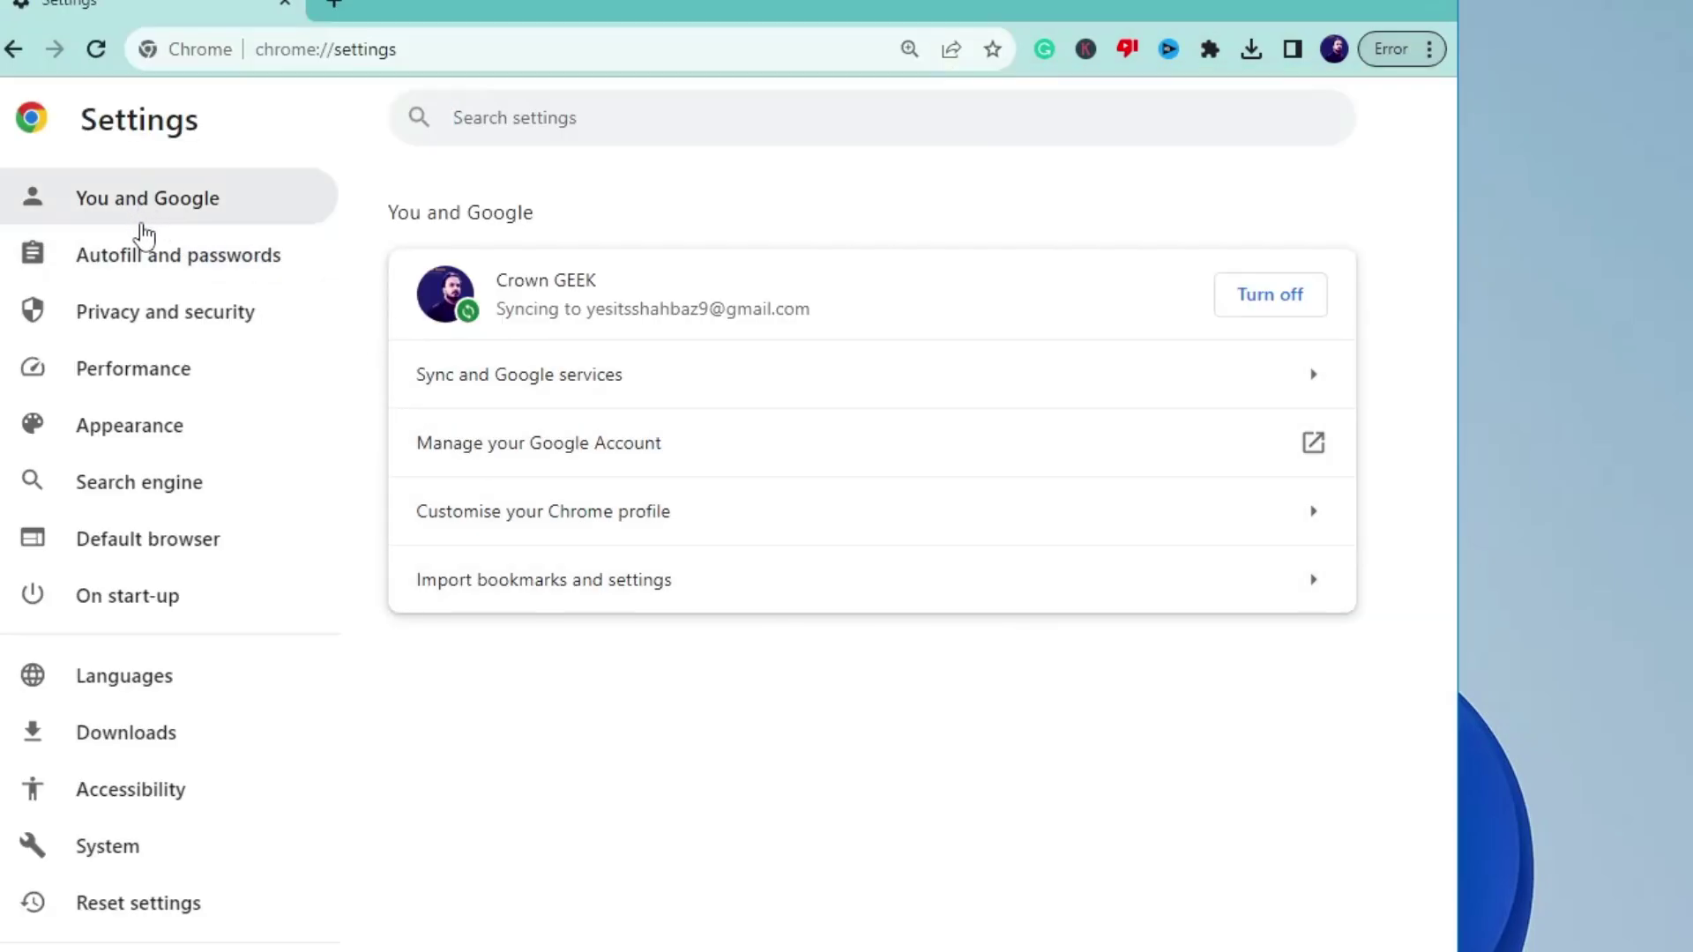
{"action": "double_click", "coordinate": [154, 318]}
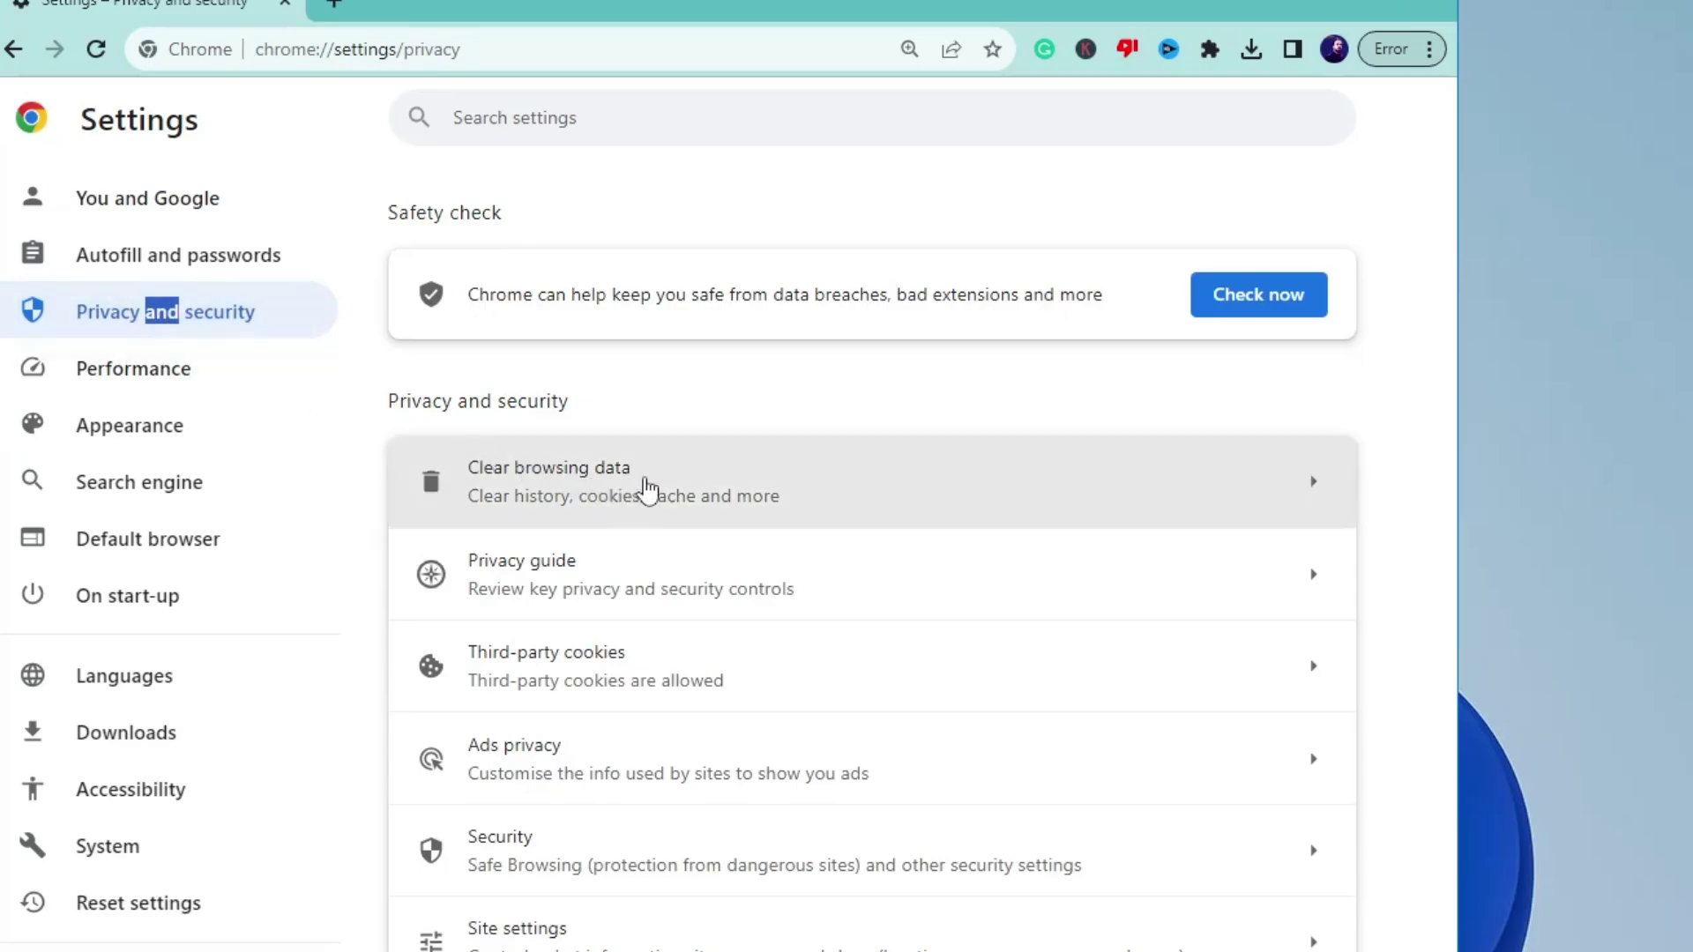
{"action": "left_click", "coordinate": [643, 488]}
Step: Review the advanced browsing data categories with the time range at All time, cancel without clearing, and close Chrome
{"action": "double_click", "coordinate": [539, 343]}
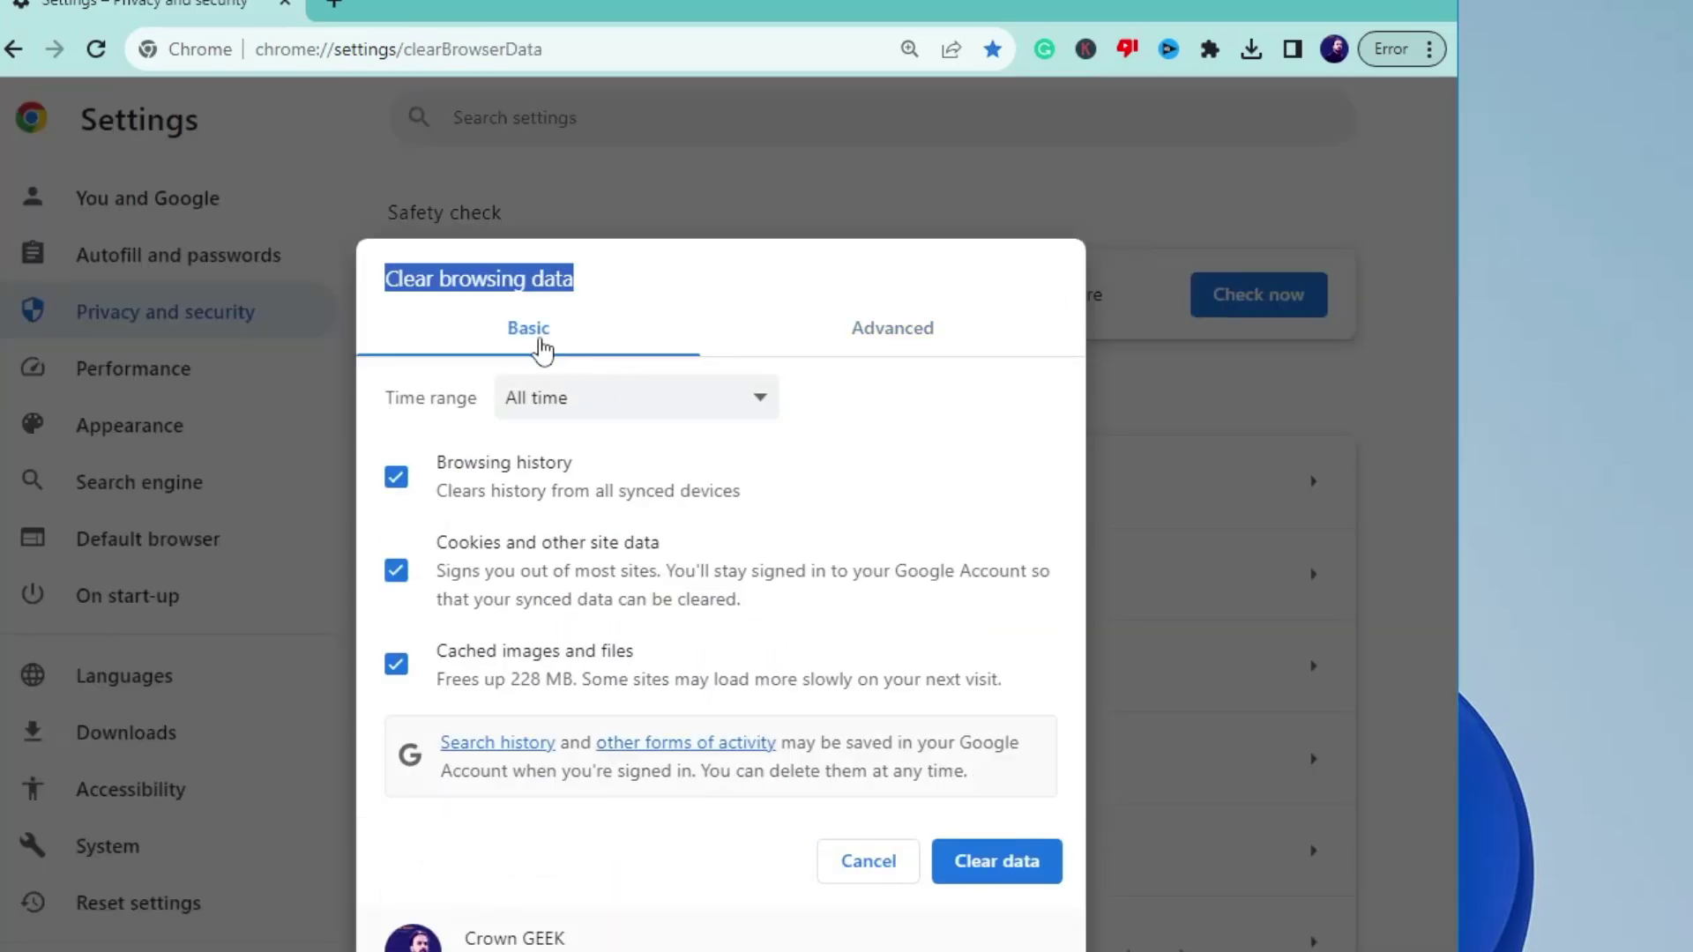
{"action": "left_click", "coordinate": [879, 344]}
{"action": "left_click", "coordinate": [574, 408]}
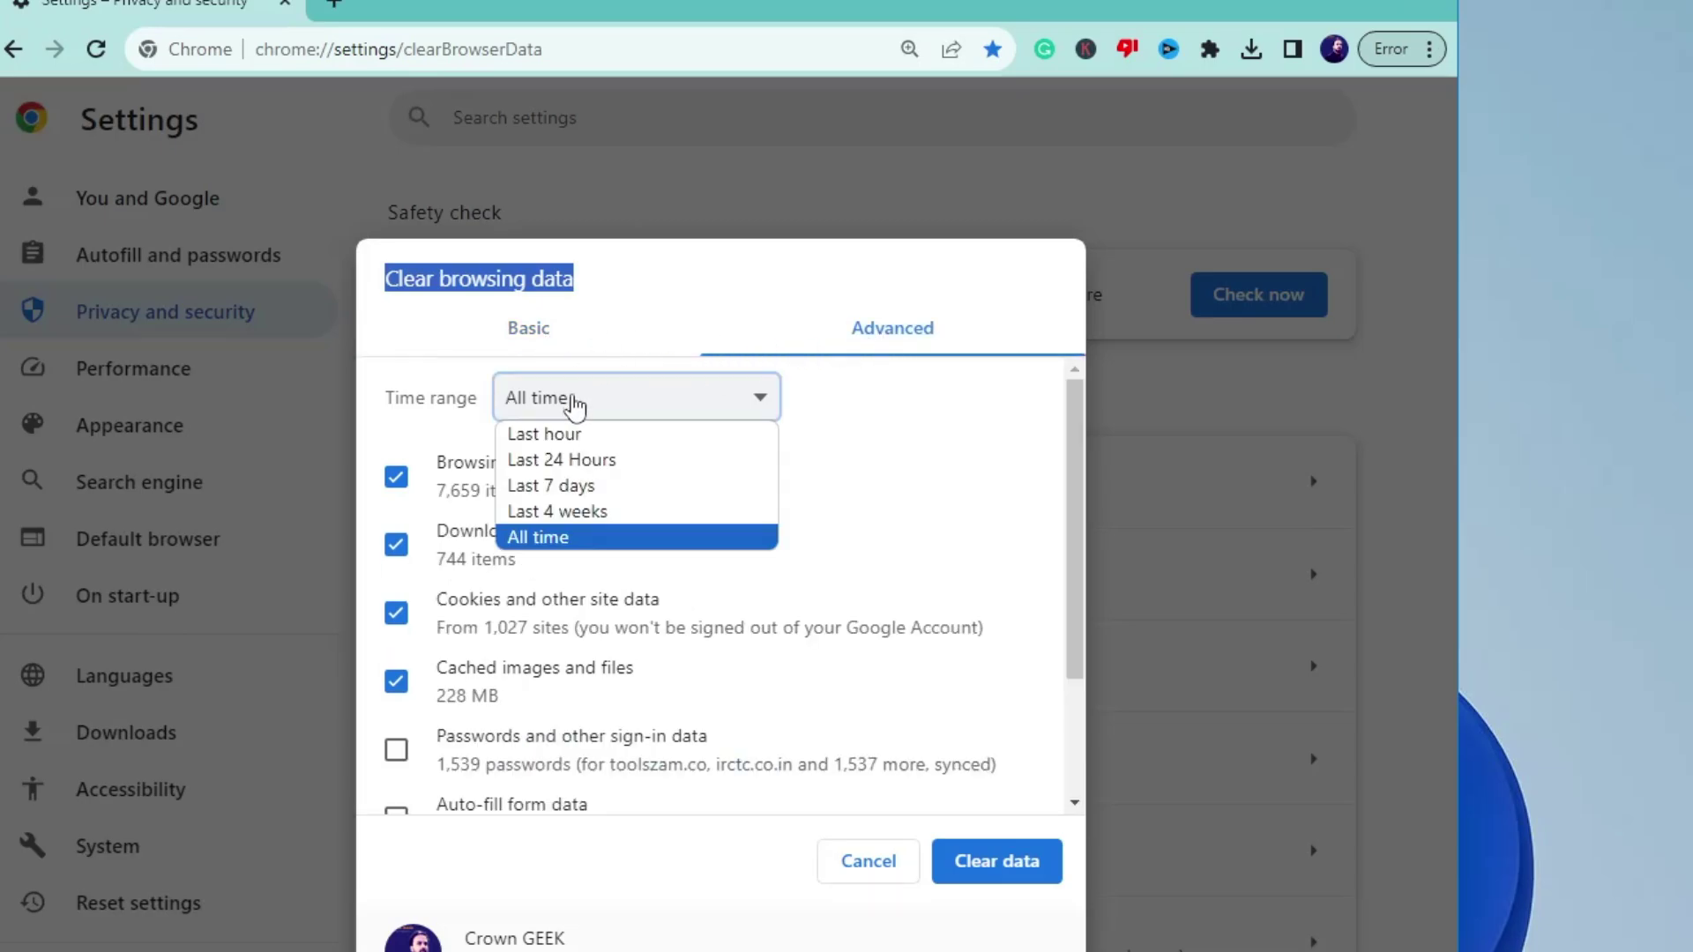
{"action": "left_click", "coordinate": [695, 536]}
{"action": "scroll", "coordinate": [864, 546], "scroll_direction": "down", "scroll_amount": 3}
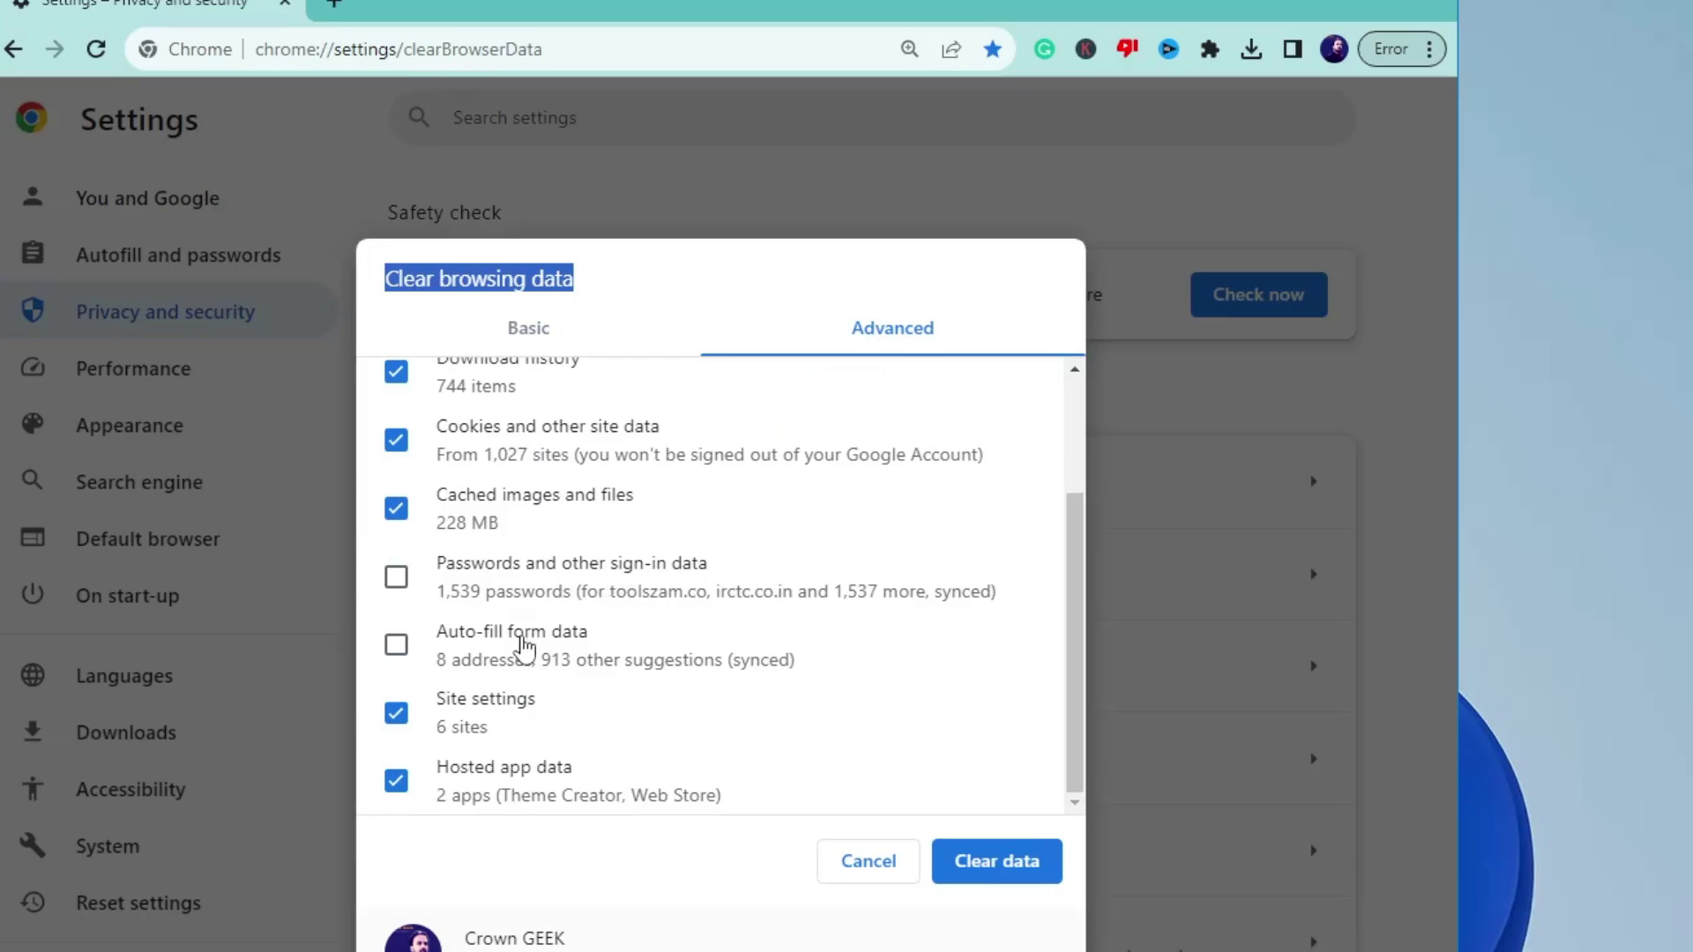
{"action": "scroll", "coordinate": [526, 648], "scroll_direction": "up", "scroll_amount": 3}
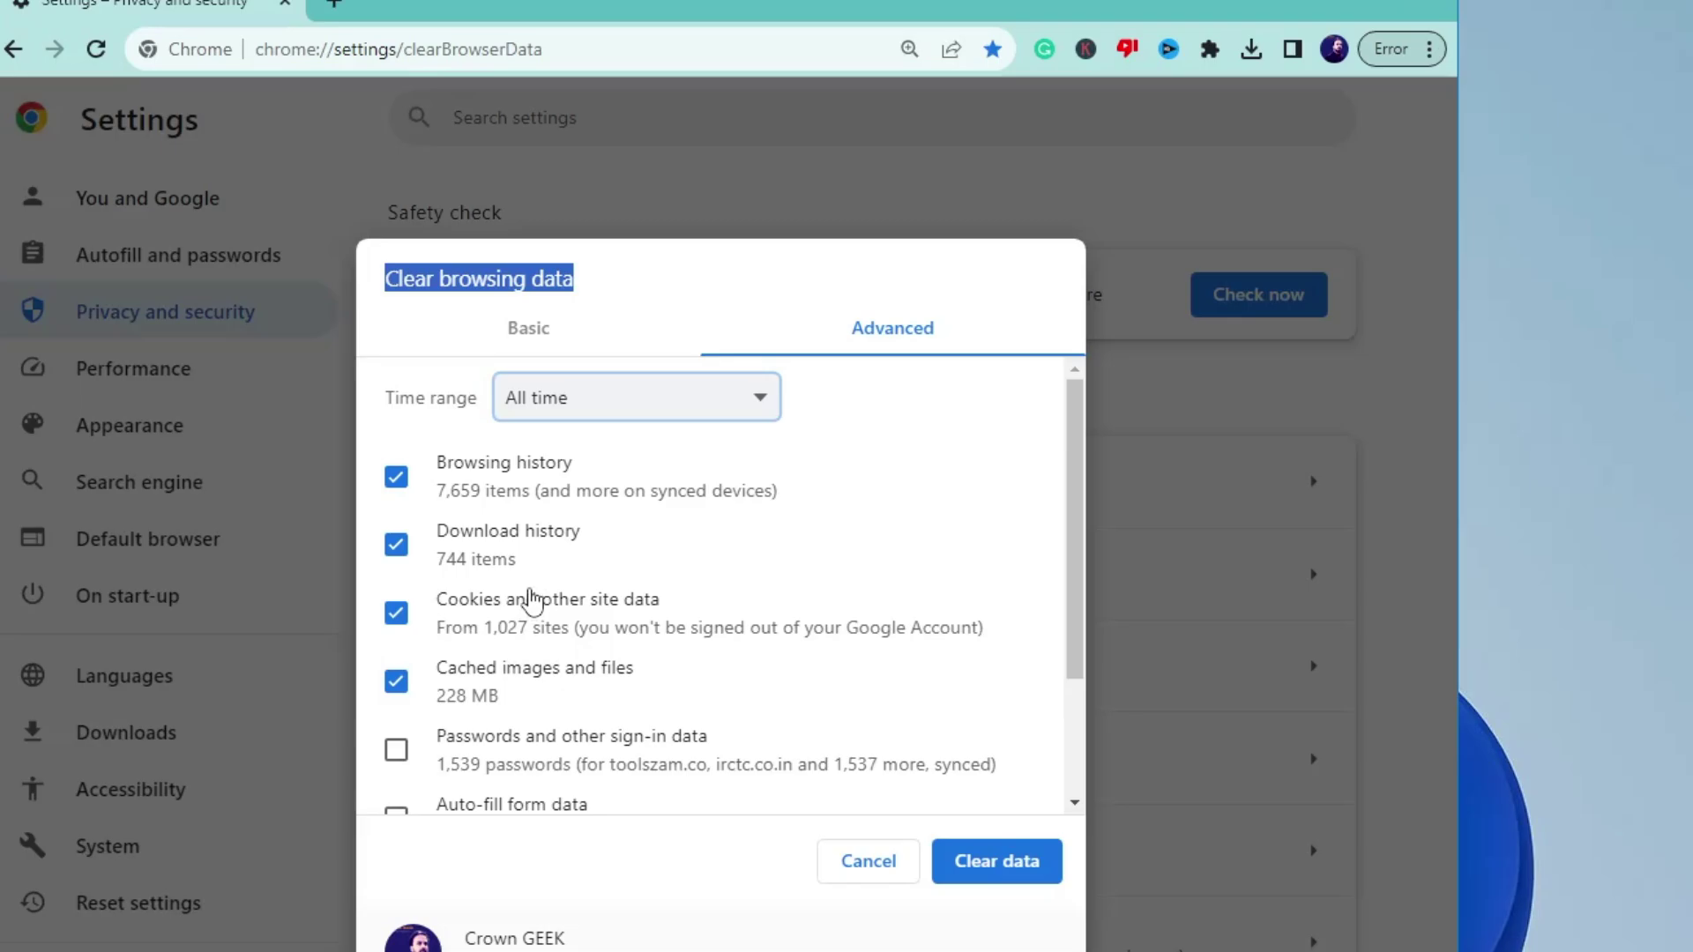
{"action": "scroll", "coordinate": [554, 564], "scroll_direction": "down", "scroll_amount": 2}
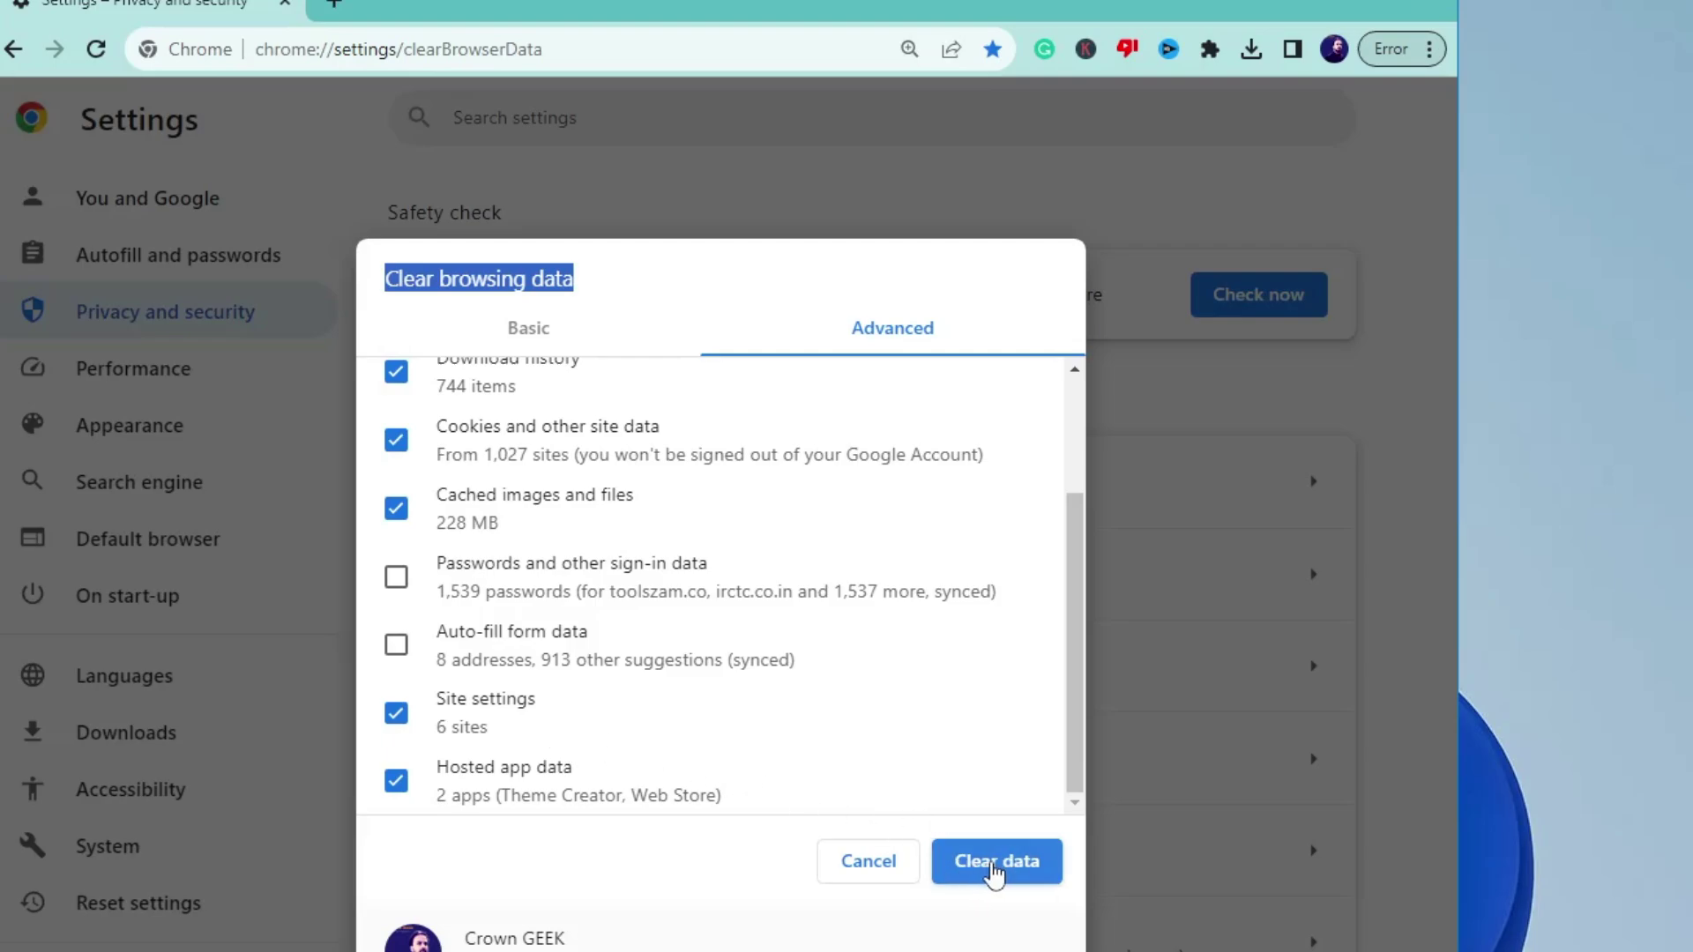
{"action": "left_click", "coordinate": [891, 875]}
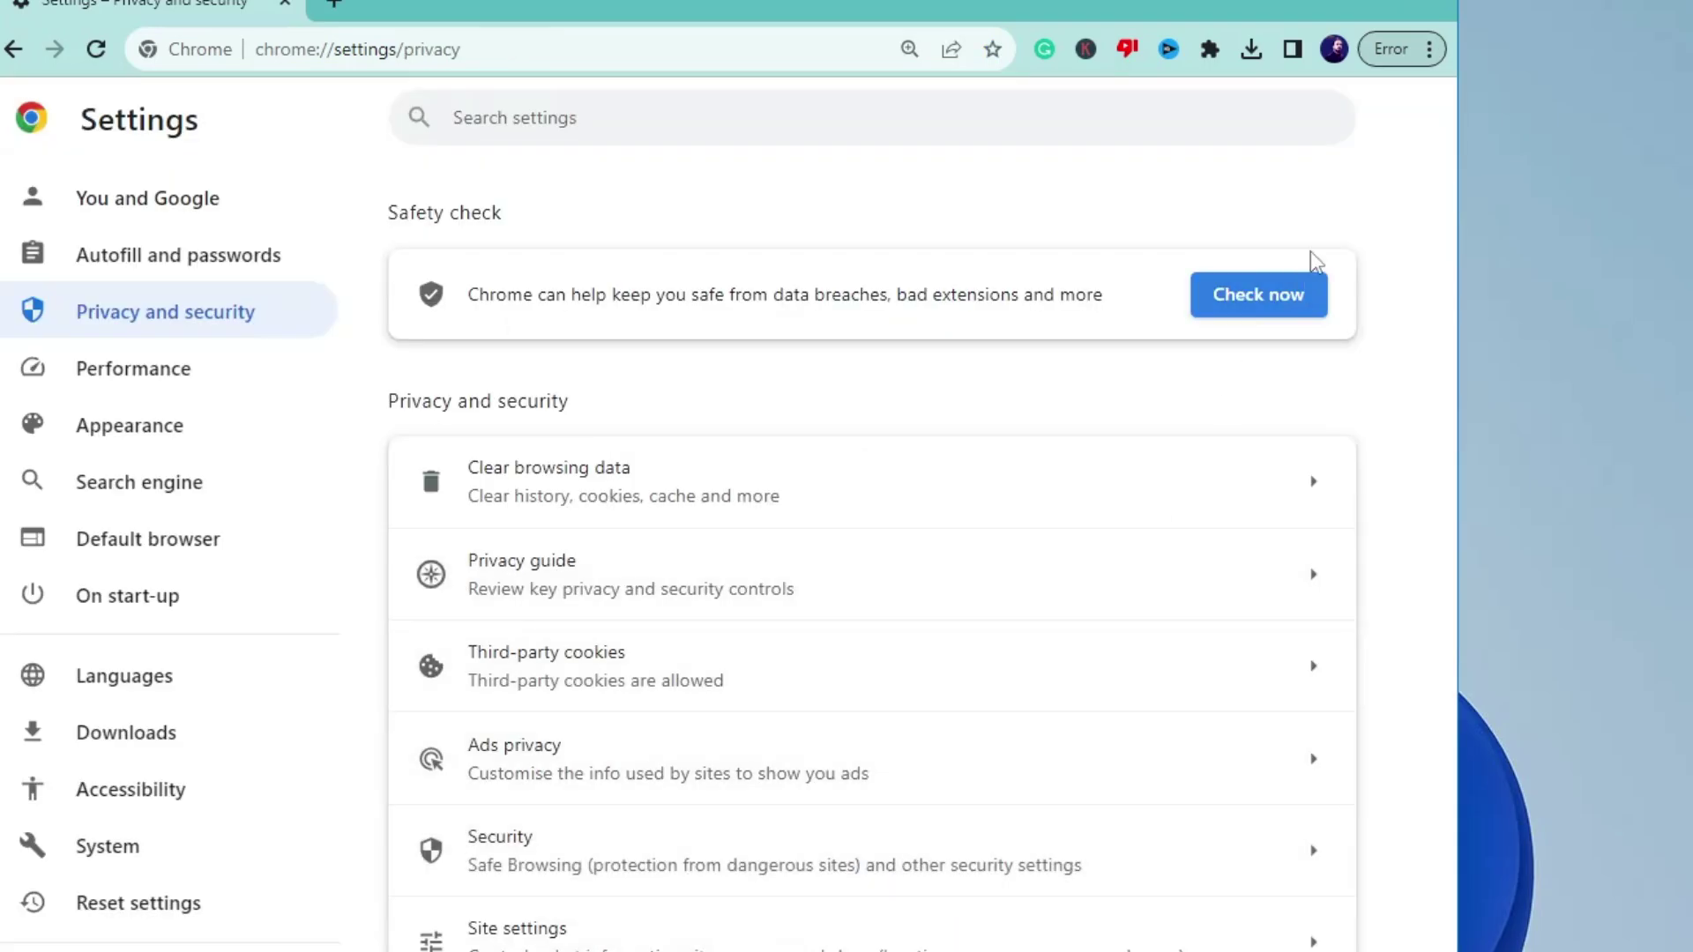
{"action": "left_click", "coordinate": [1311, 11]}
Step: Search for edge, launch Microsoft Edge and open its Privacy, search, and services settings
{"action": "key", "text": "super+s"}
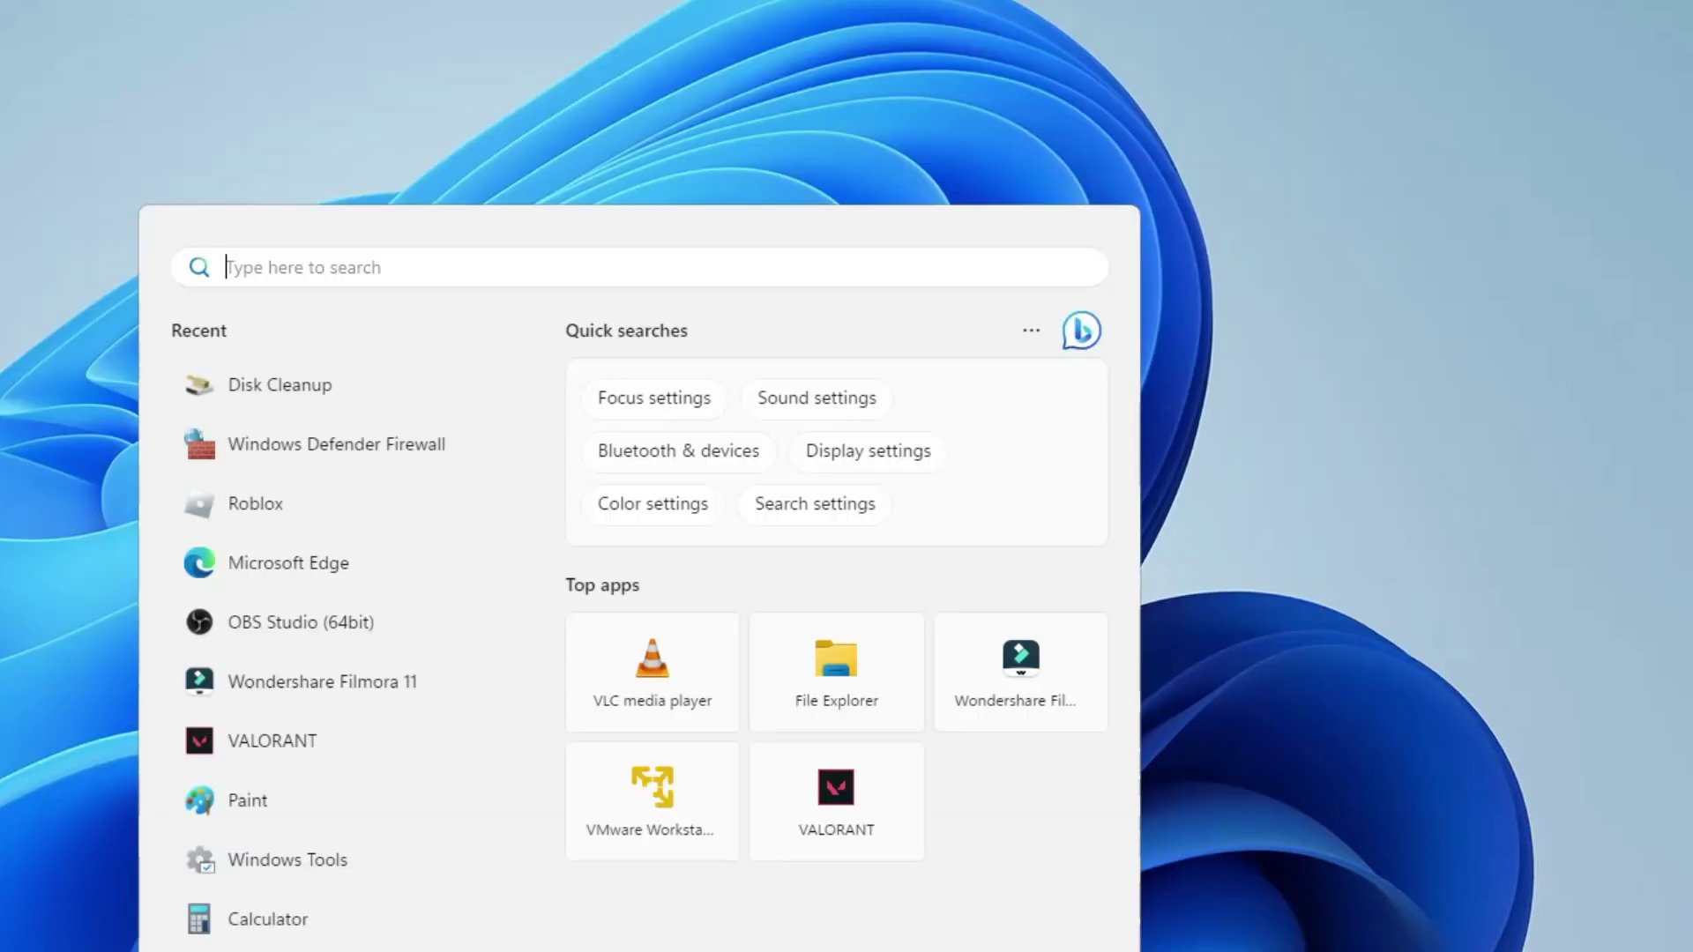
{"action": "type", "text": "edge"}
{"action": "key", "text": "Return"}
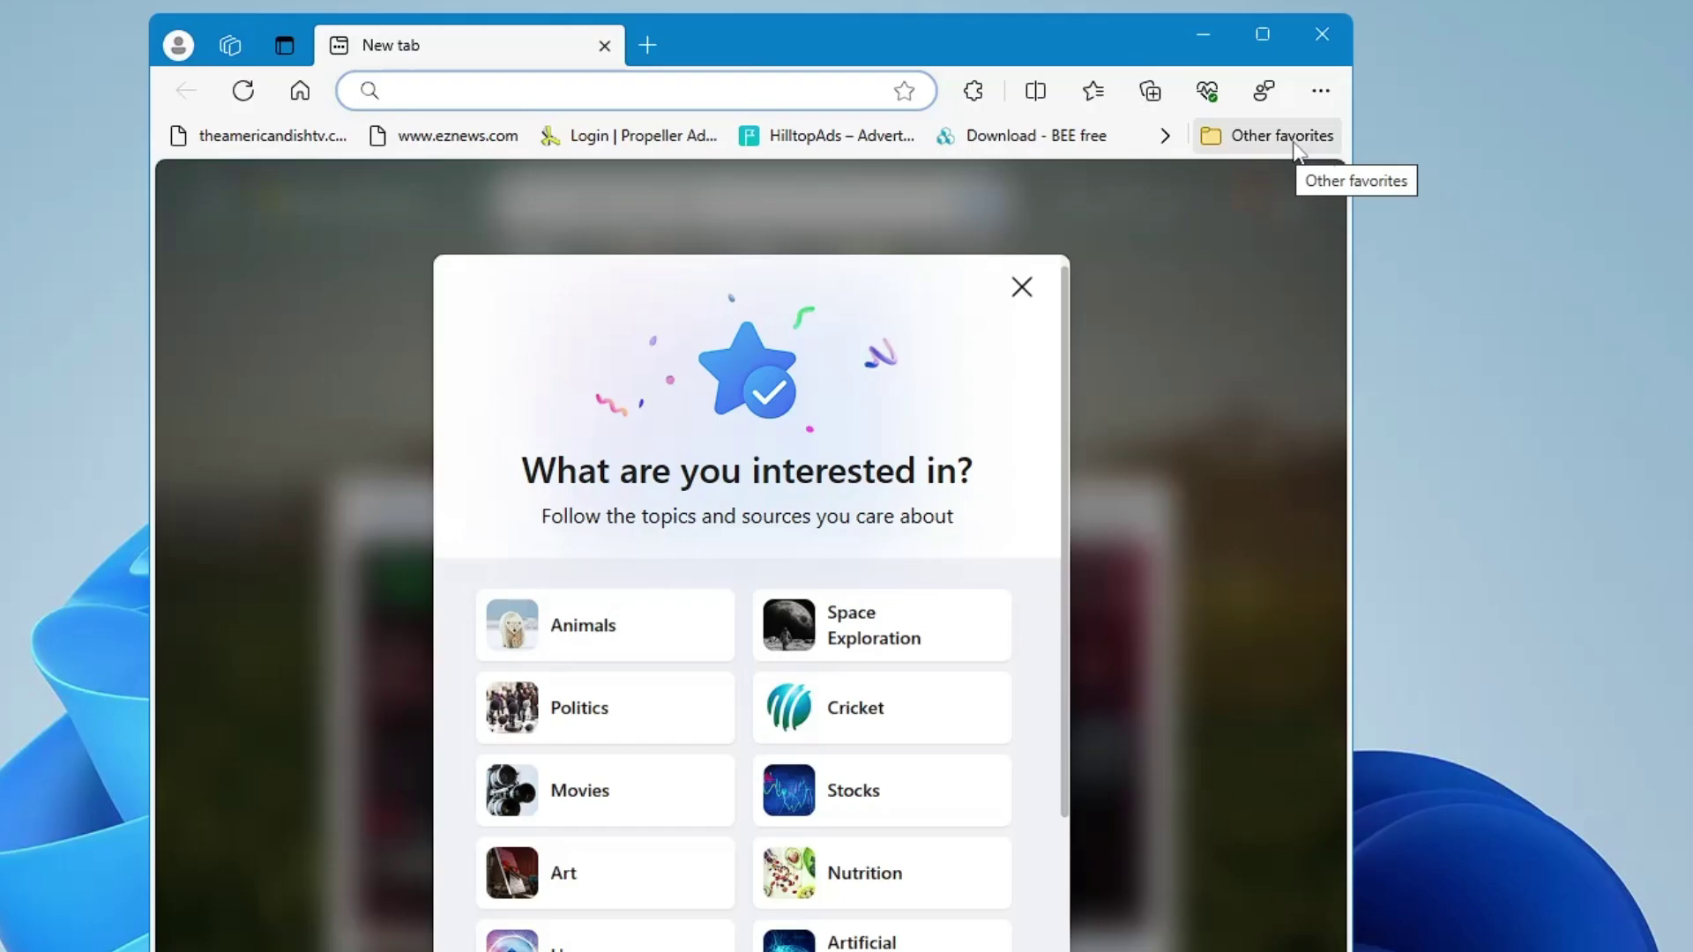
{"action": "left_click", "coordinate": [1321, 92]}
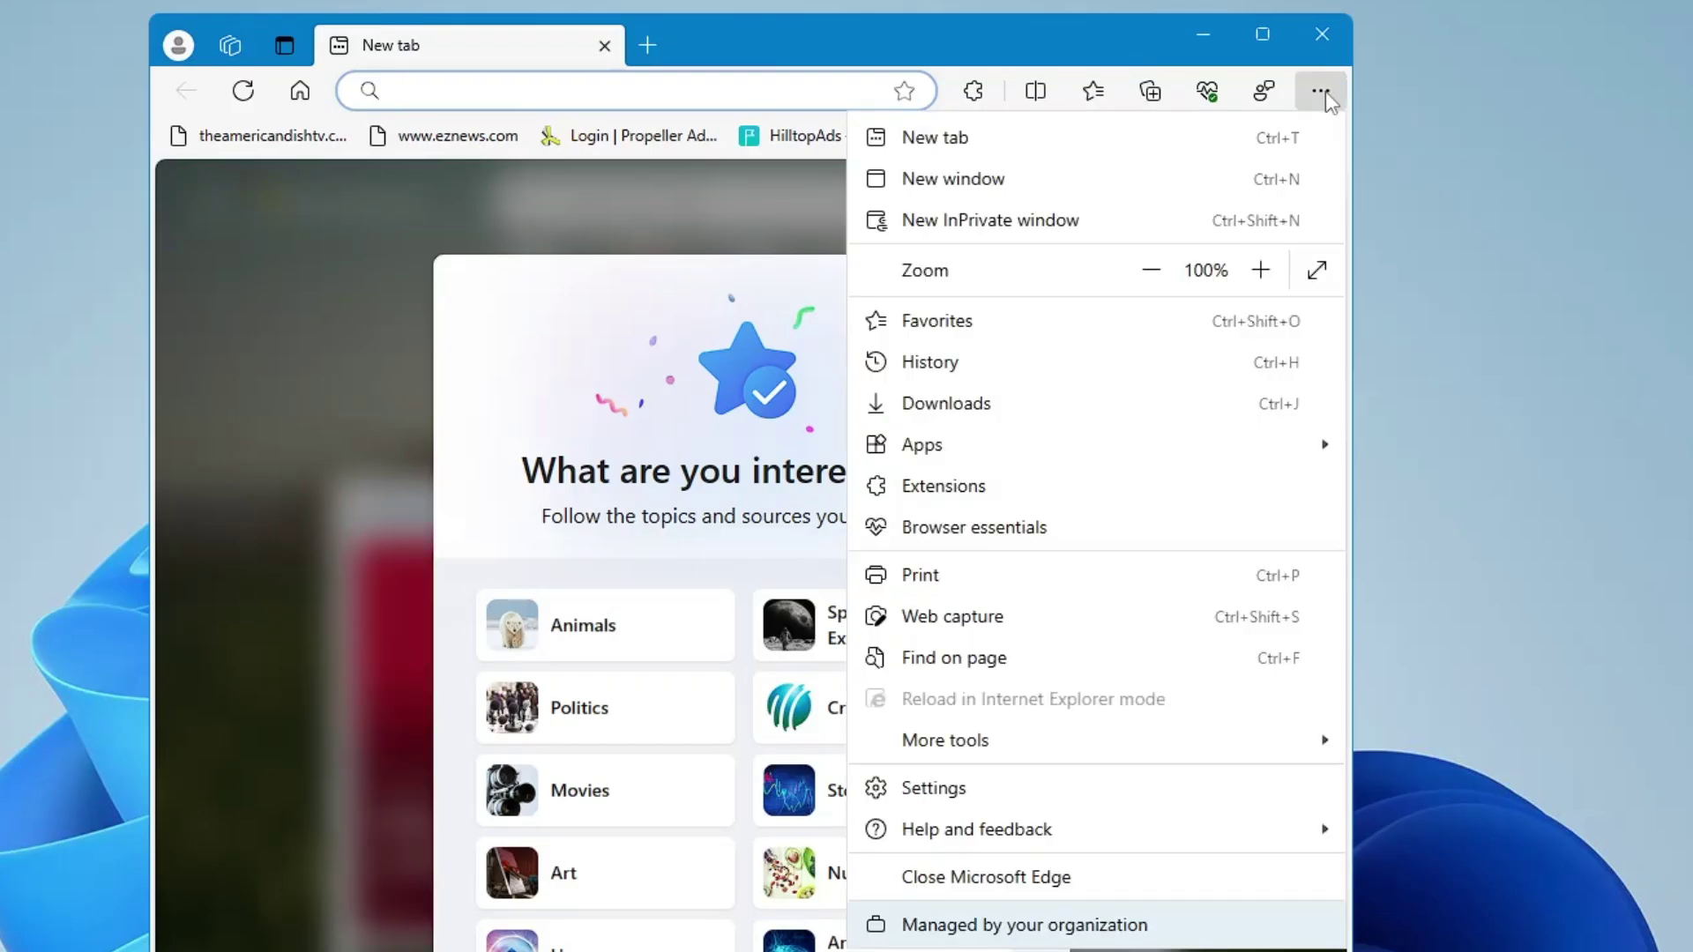
{"action": "left_click", "coordinate": [953, 787]}
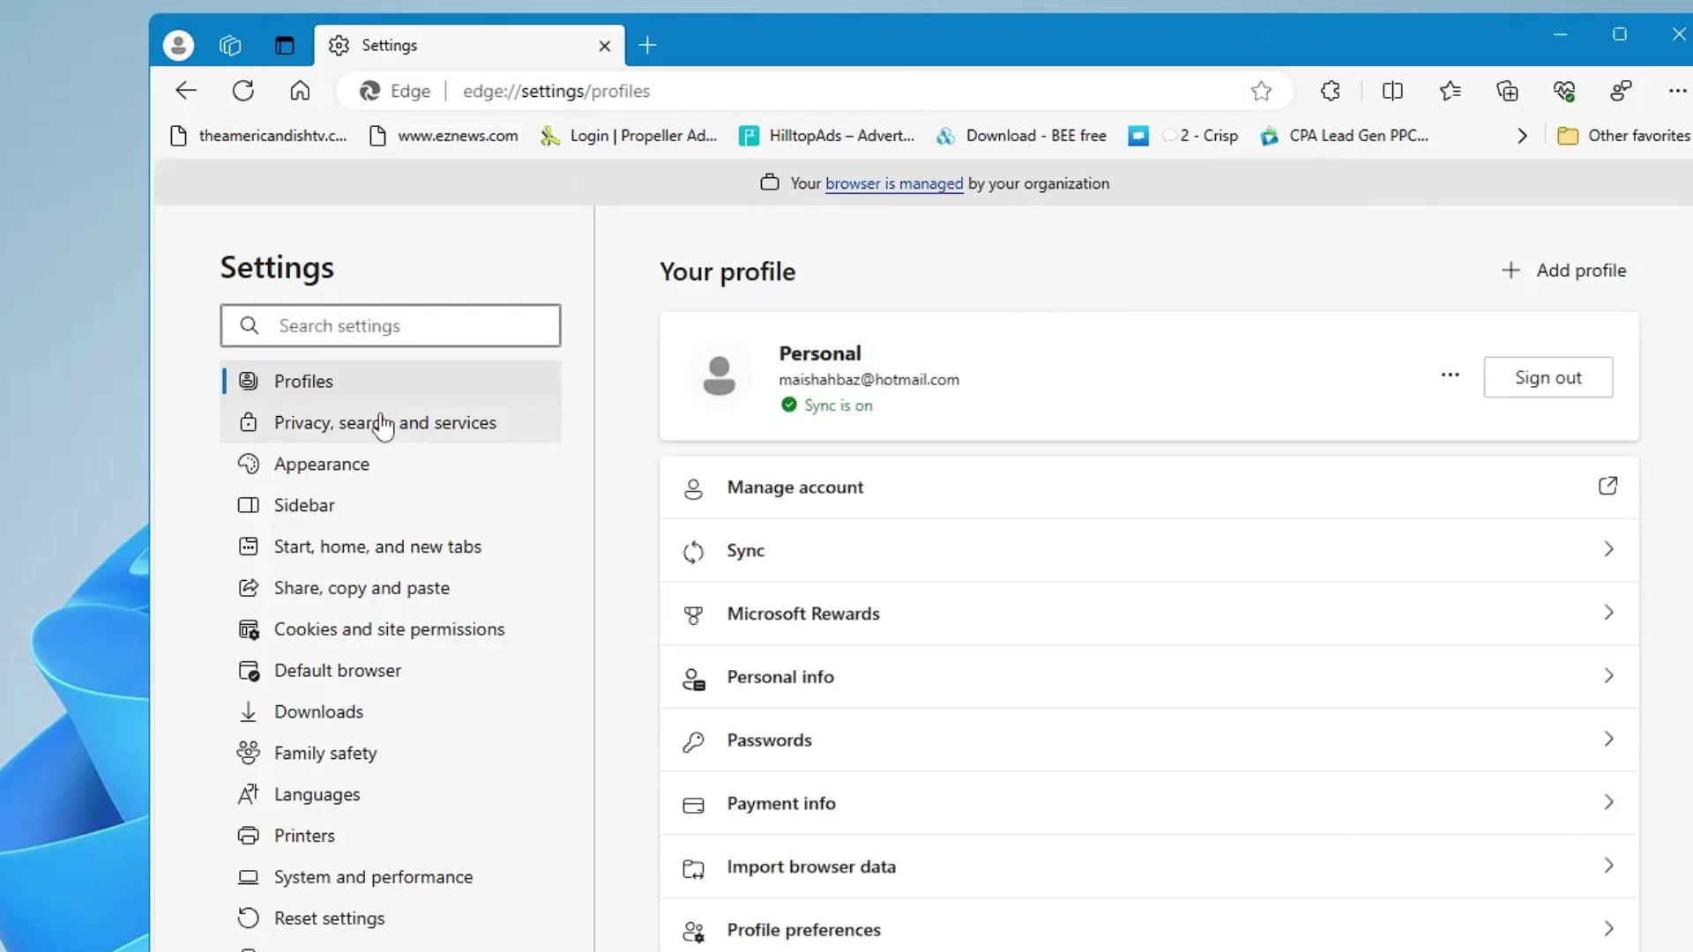
{"action": "left_click", "coordinate": [345, 431]}
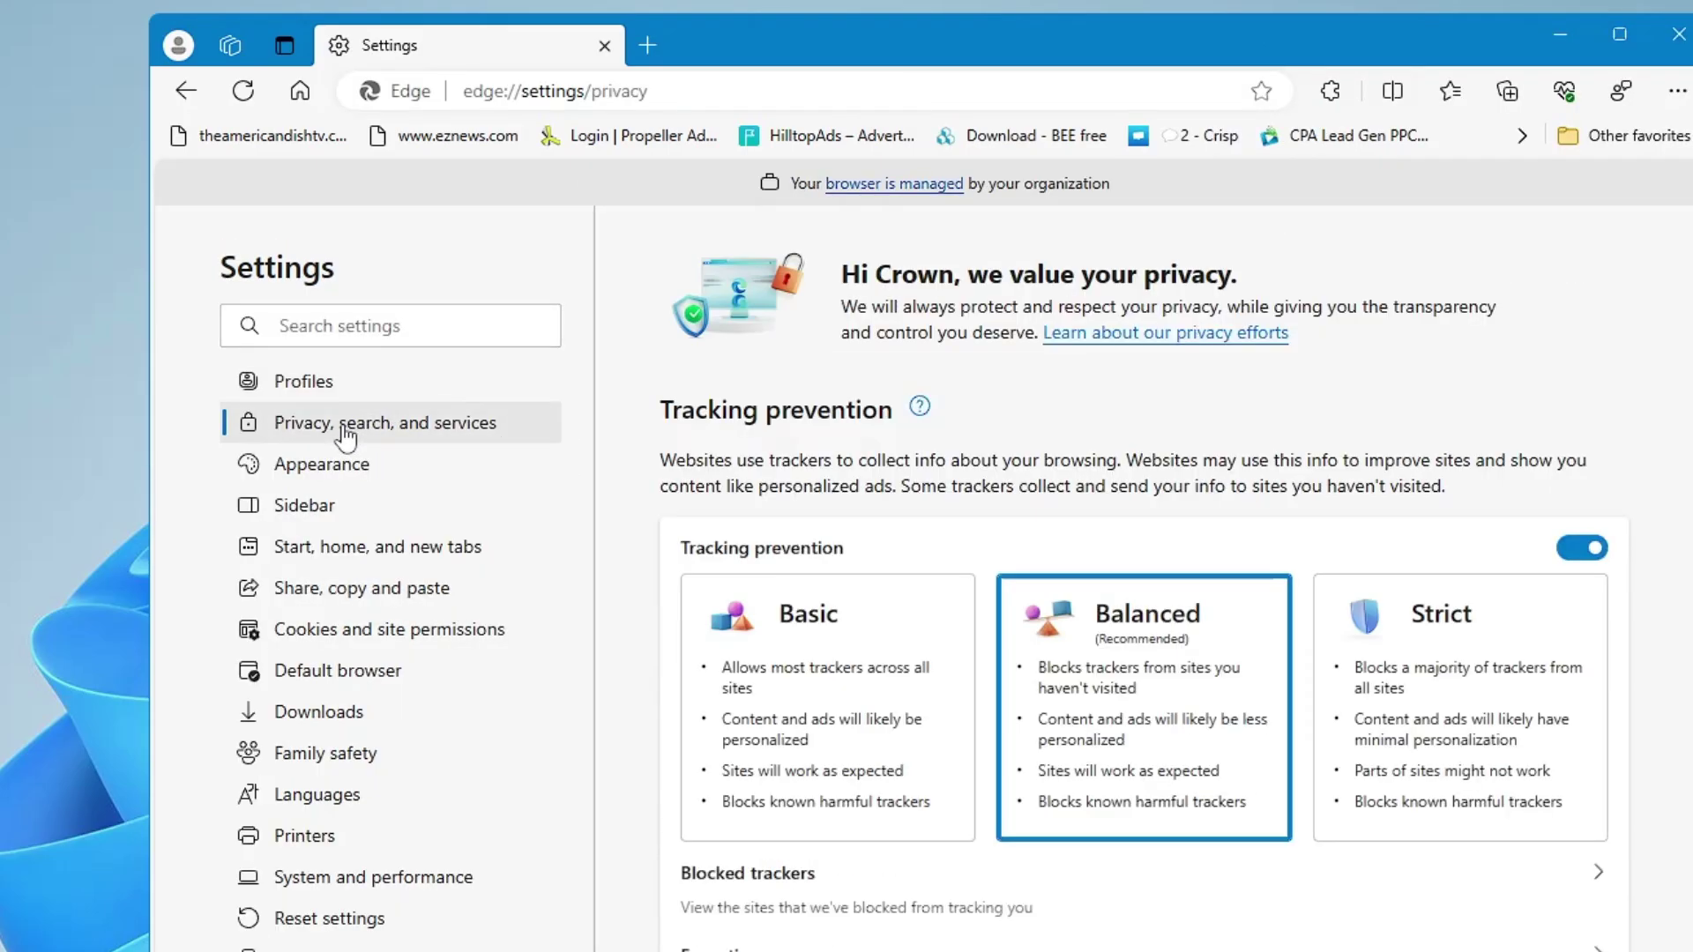
Step: Open the choices for clearing Edge browsing data now and review the time range and the data categories
{"action": "scroll", "coordinate": [688, 473], "scroll_direction": "down", "scroll_amount": 7}
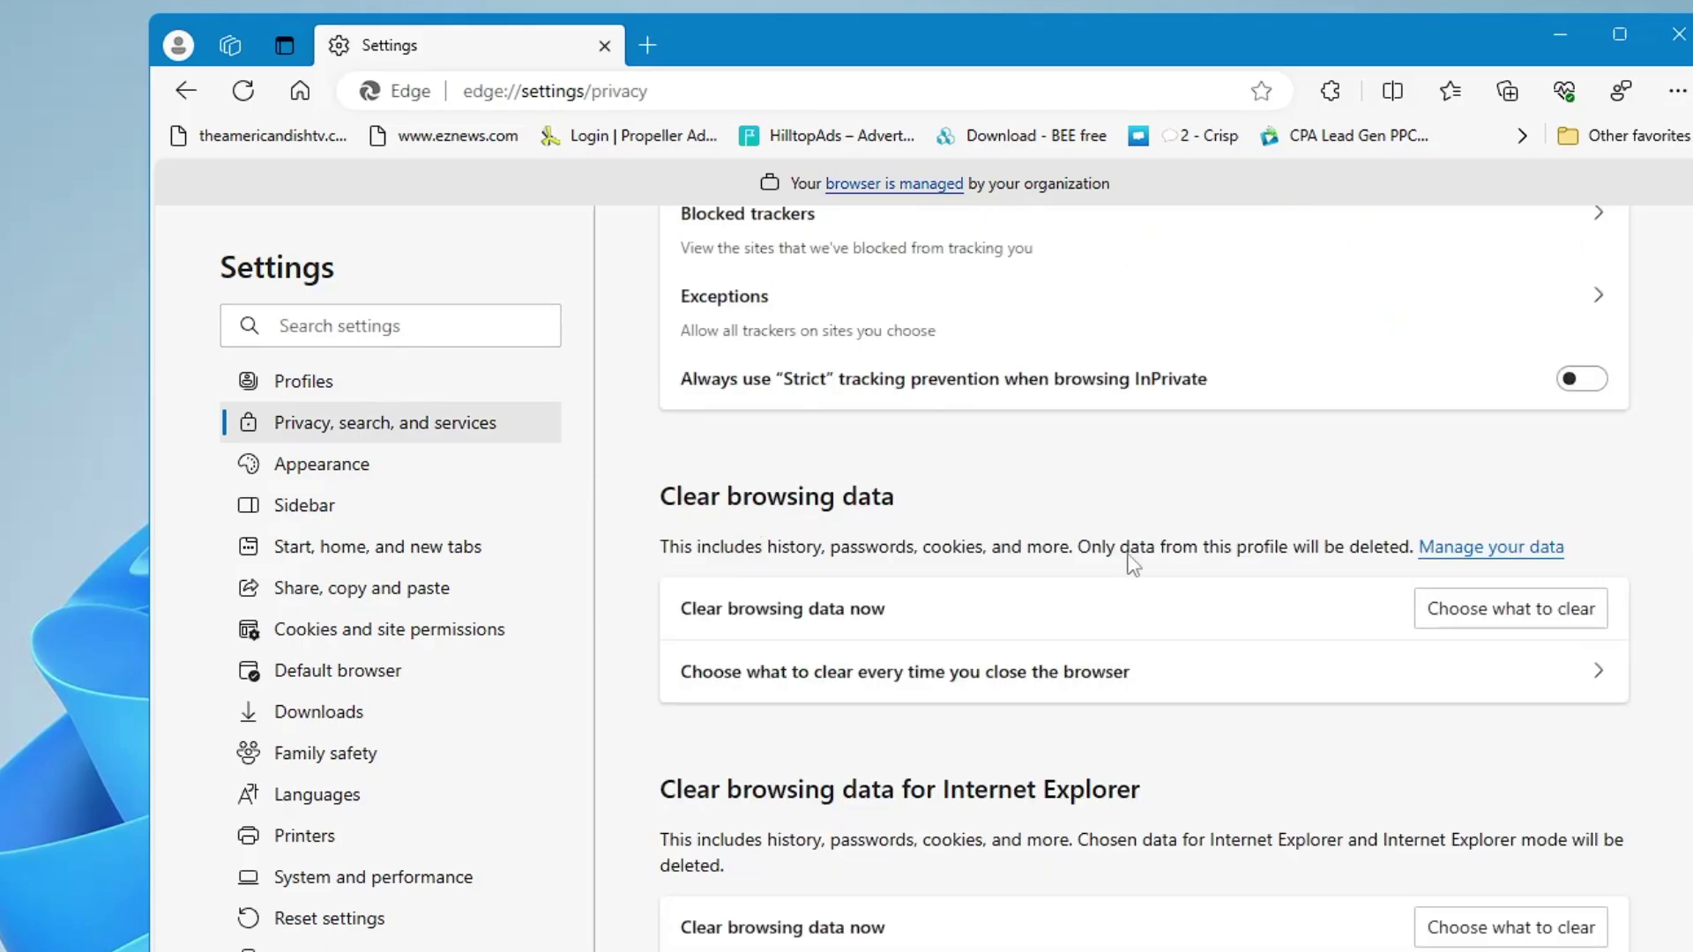
{"action": "left_click", "coordinate": [1494, 621]}
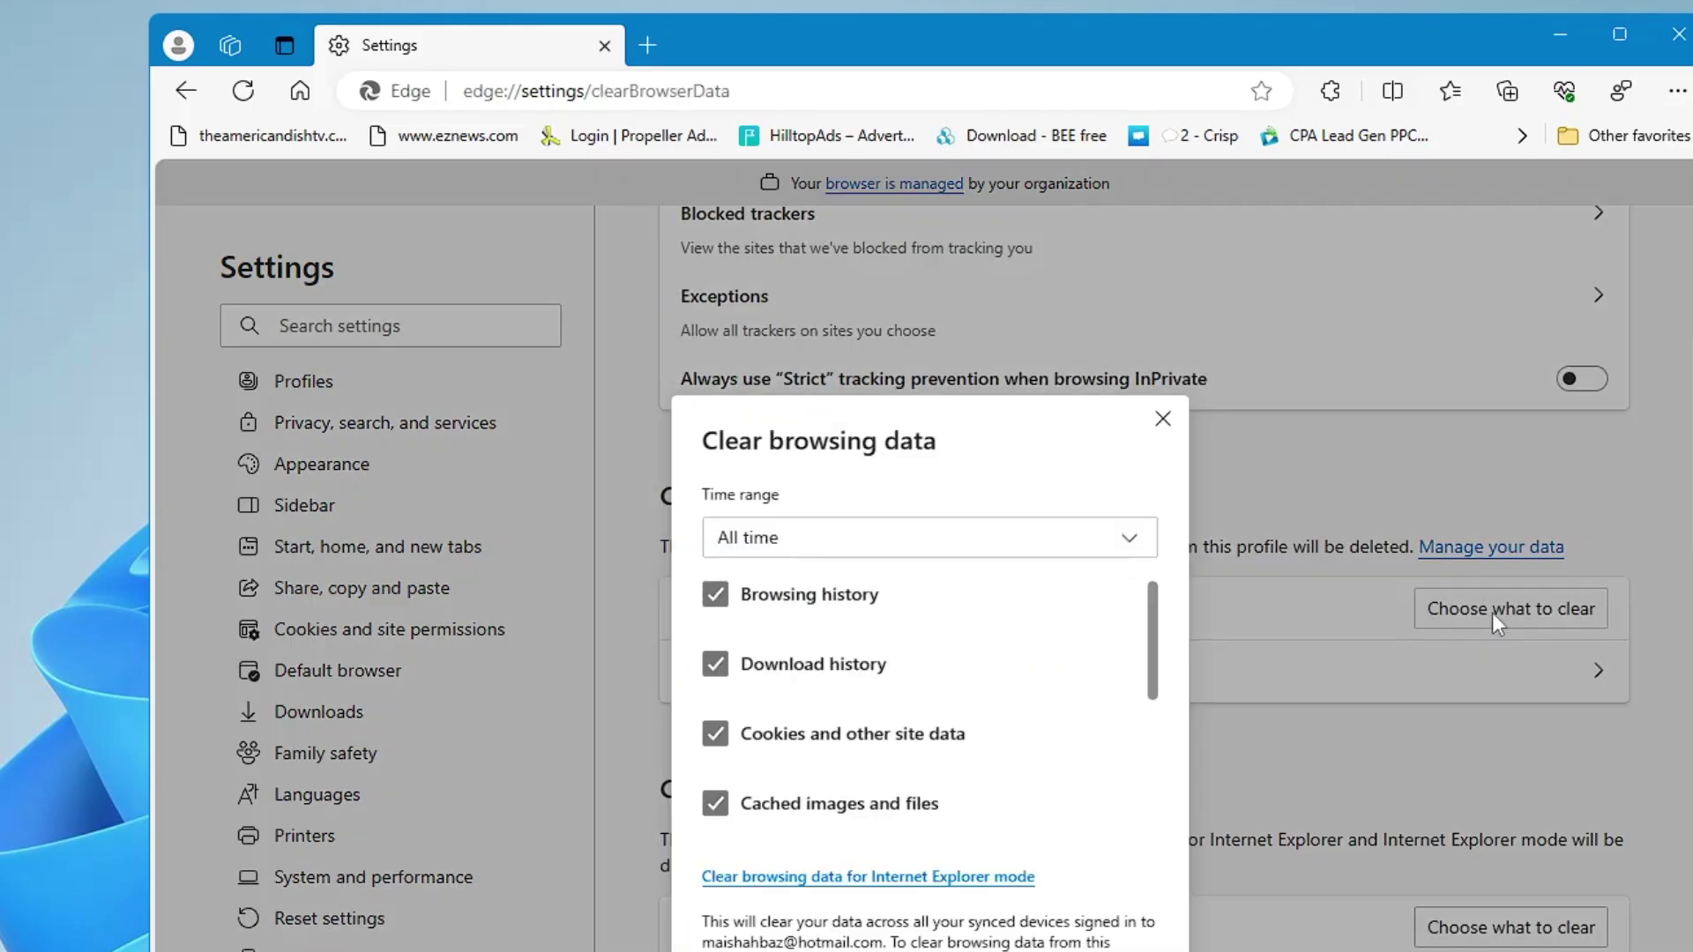
{"action": "left_click", "coordinate": [853, 539]}
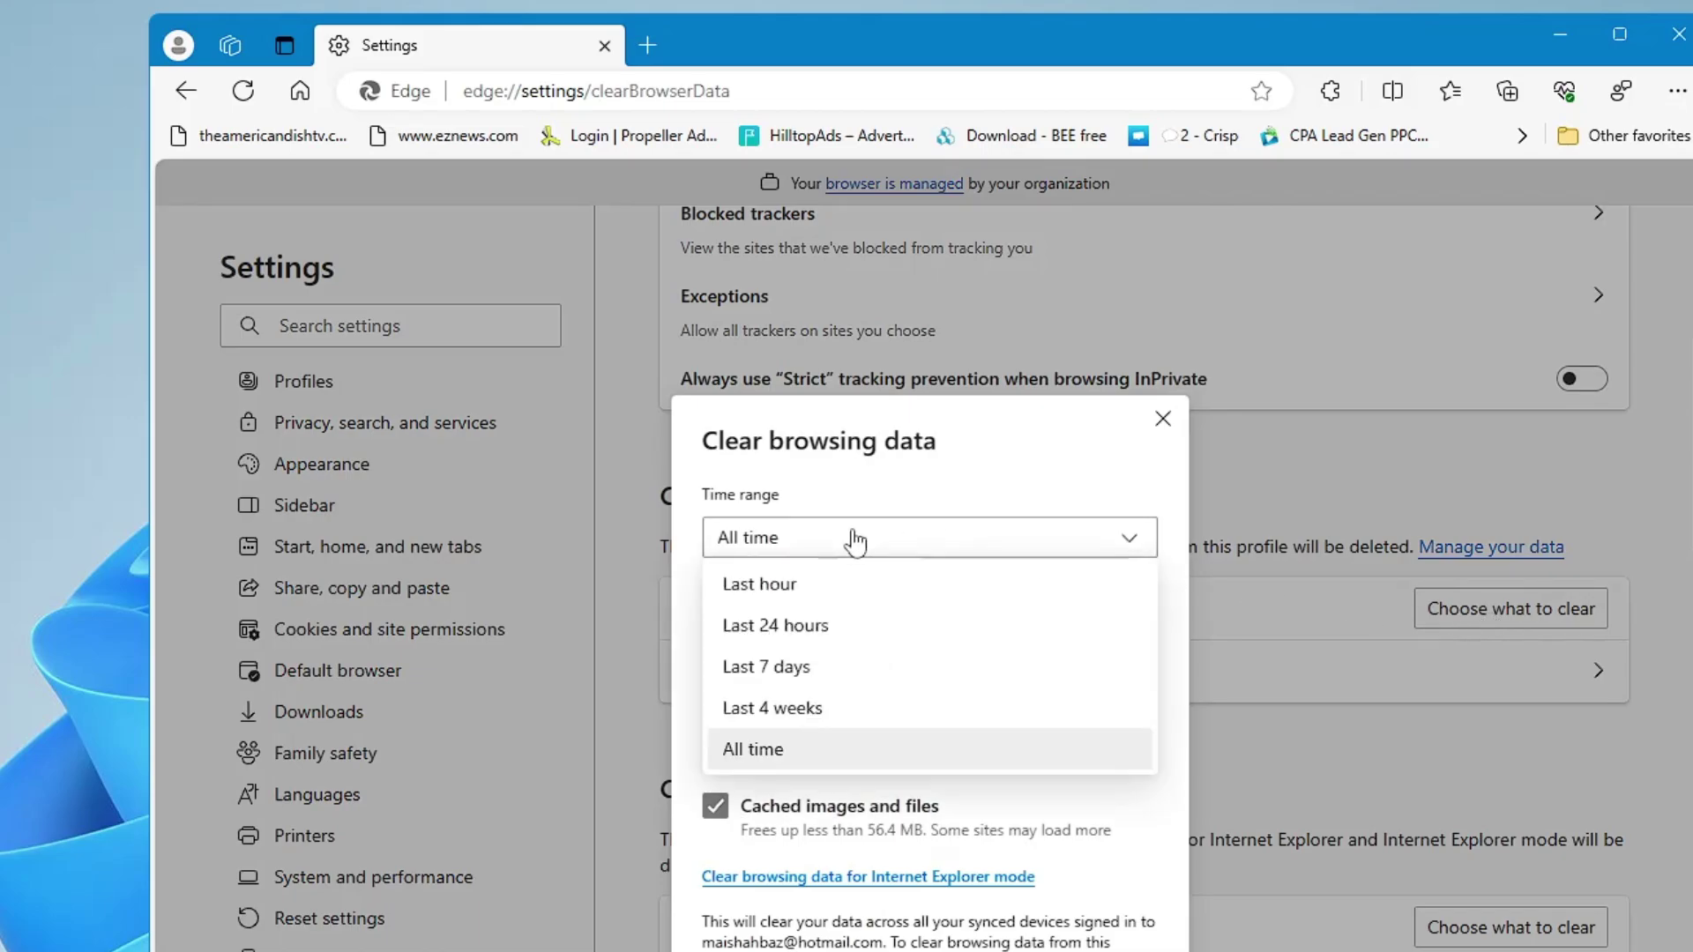
{"action": "left_click", "coordinate": [853, 539]}
{"action": "scroll", "coordinate": [835, 685], "scroll_direction": "down", "scroll_amount": 1}
{"action": "scroll", "coordinate": [835, 686], "scroll_direction": "down", "scroll_amount": 3}
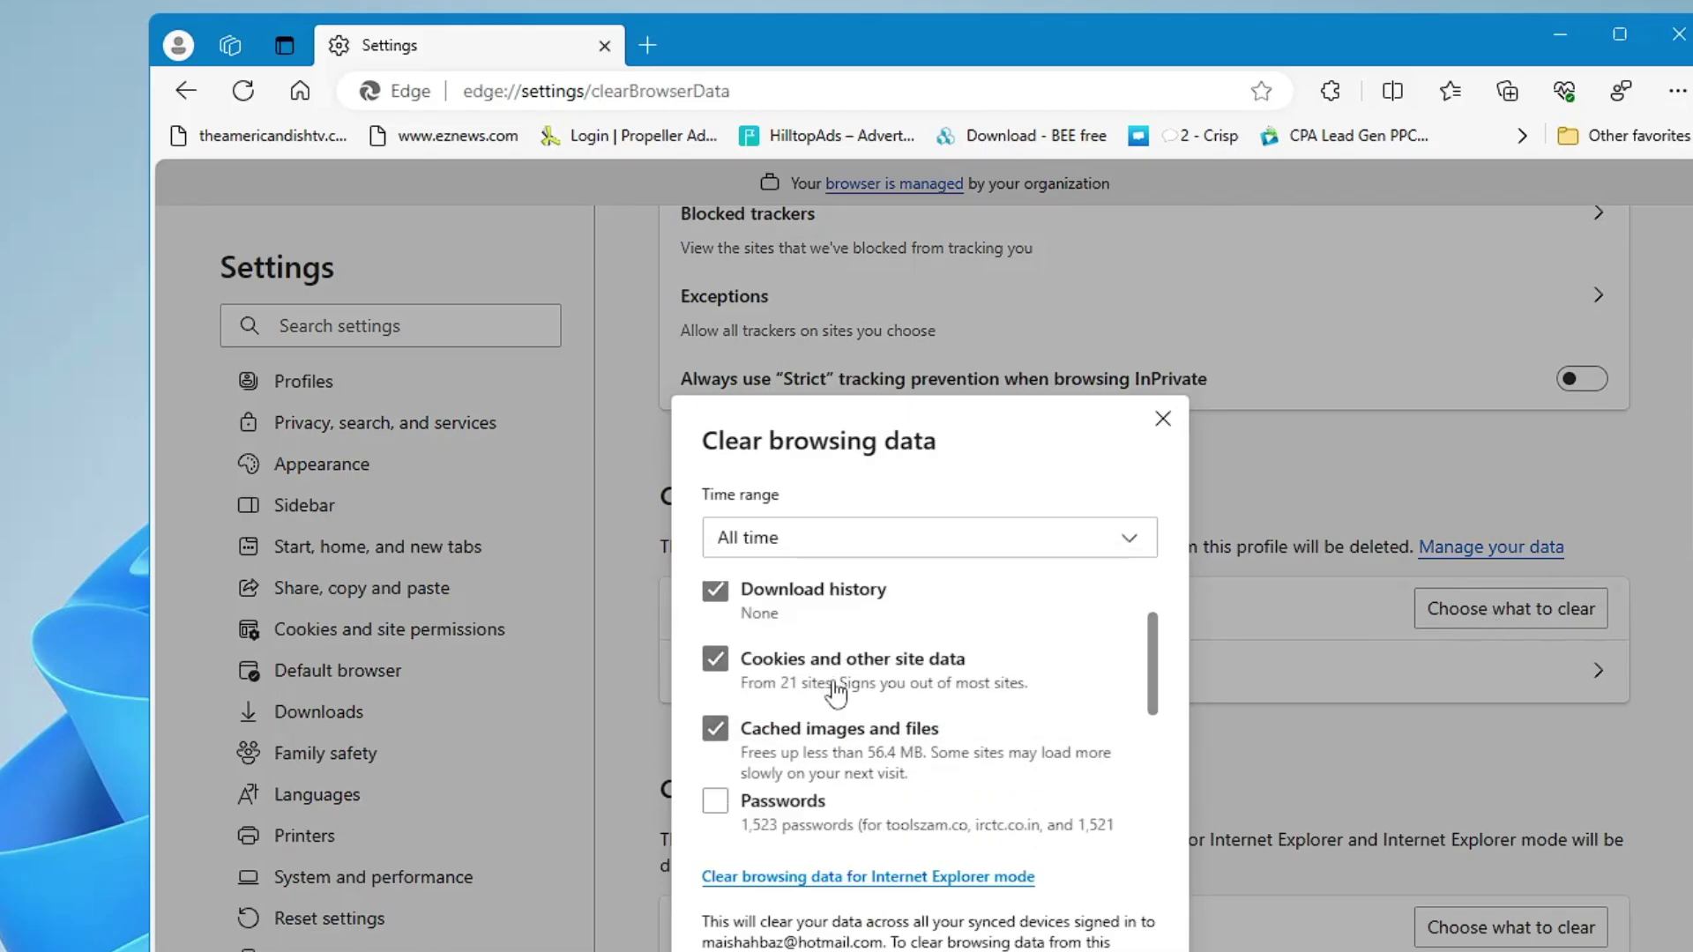
{"action": "scroll", "coordinate": [801, 754], "scroll_direction": "down", "scroll_amount": 1}
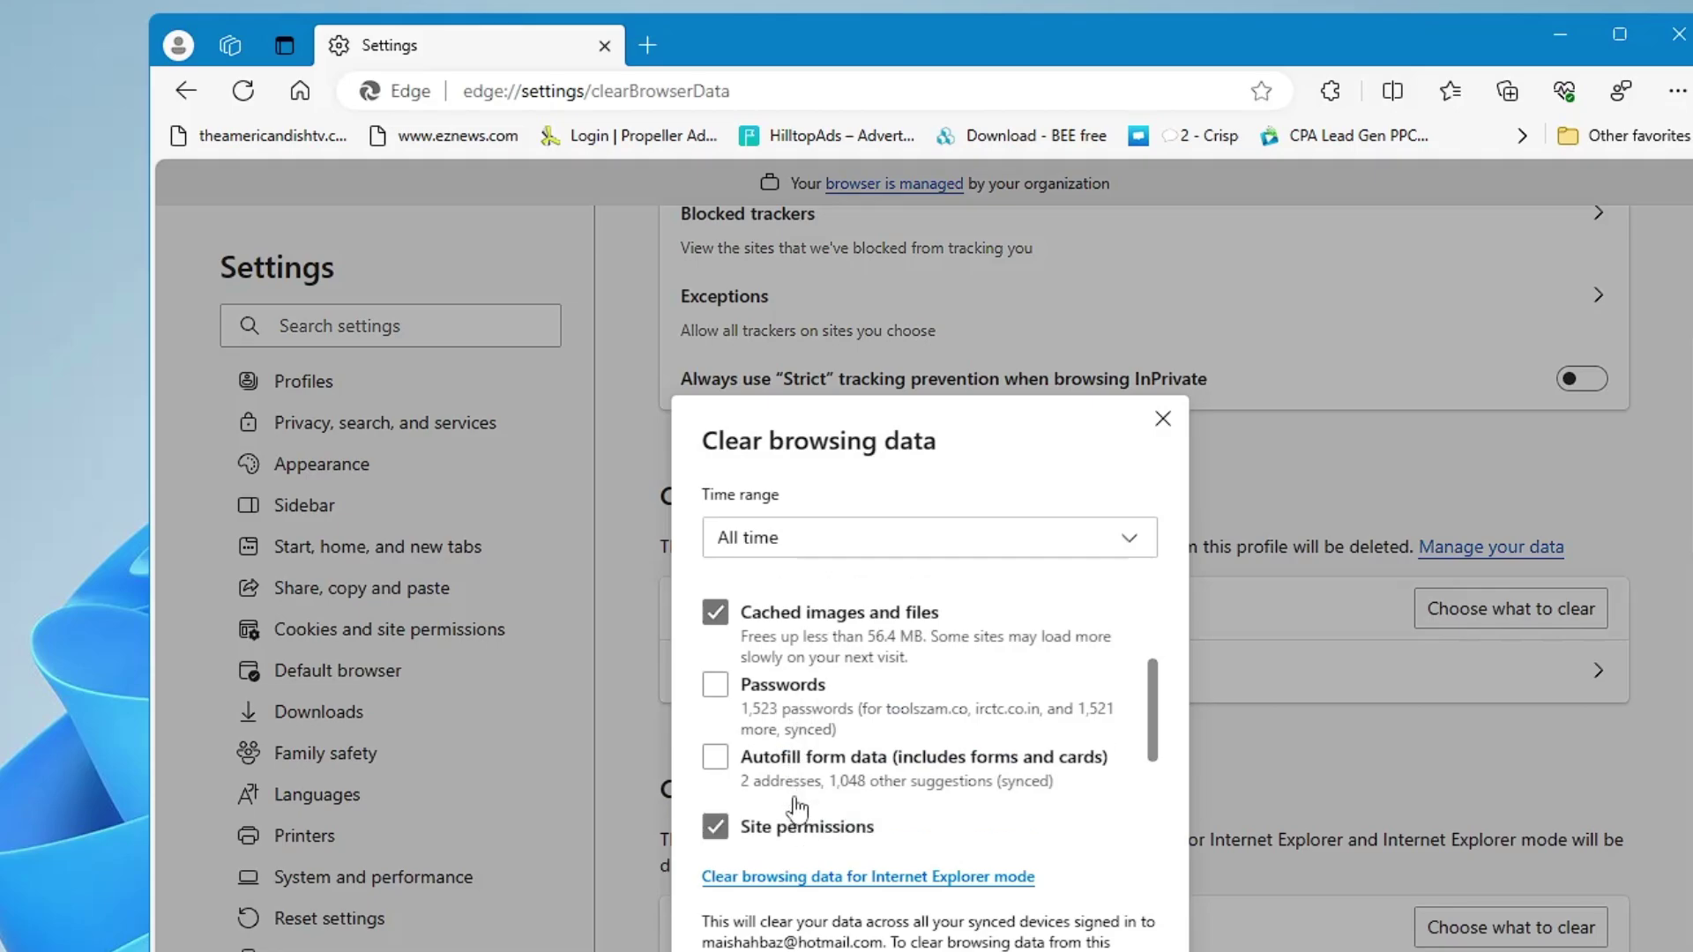
{"action": "scroll", "coordinate": [805, 793], "scroll_direction": "up", "scroll_amount": 3}
{"action": "scroll", "coordinate": [804, 776], "scroll_direction": "up", "scroll_amount": 2}
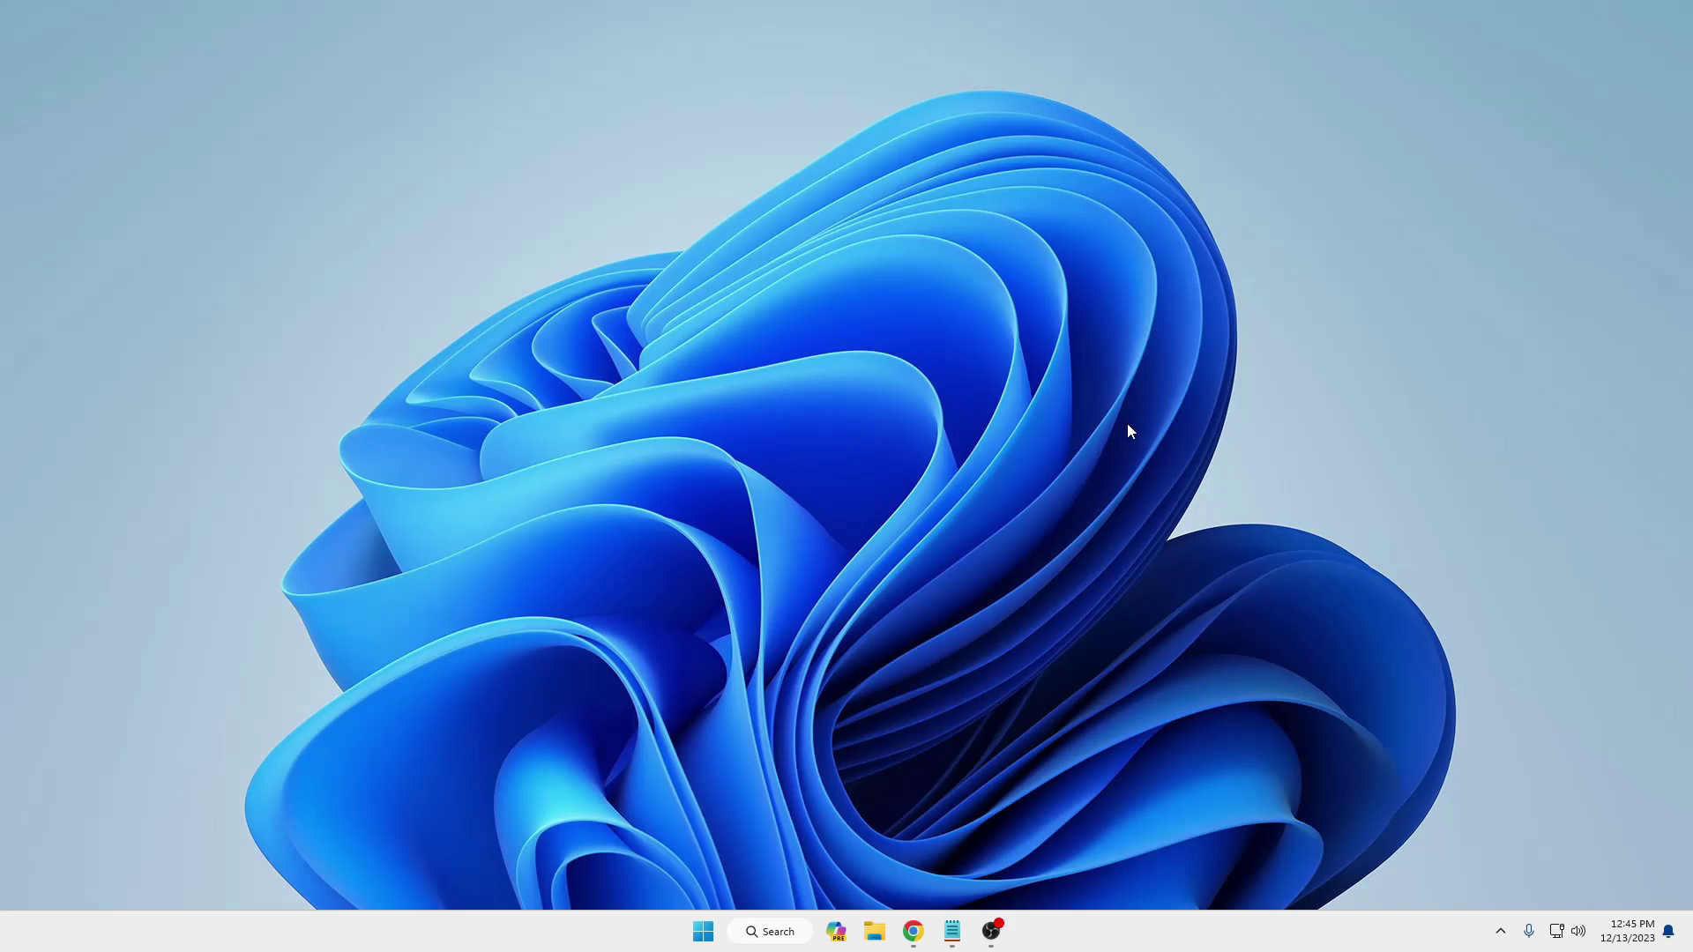
Step: Open the local app data folder by entering %localappdata% in the Run dialog
{"action": "right_click", "coordinate": [703, 931]}
{"action": "left_click", "coordinate": [1132, 733]}
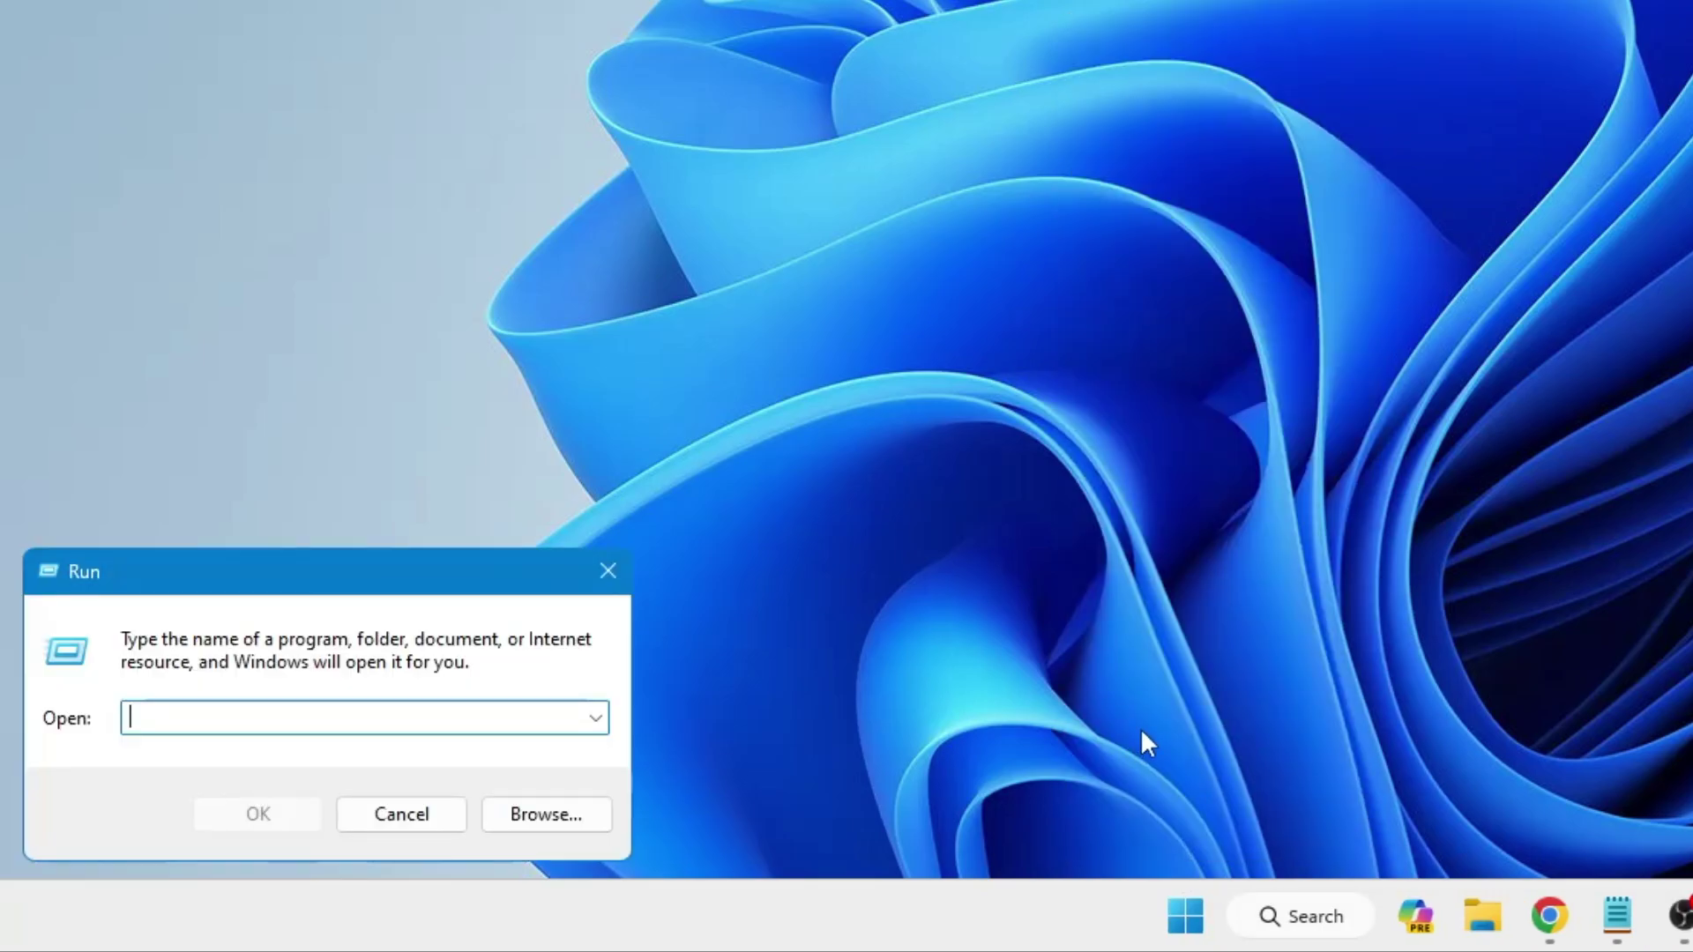
{"action": "type", "text": "%local"}
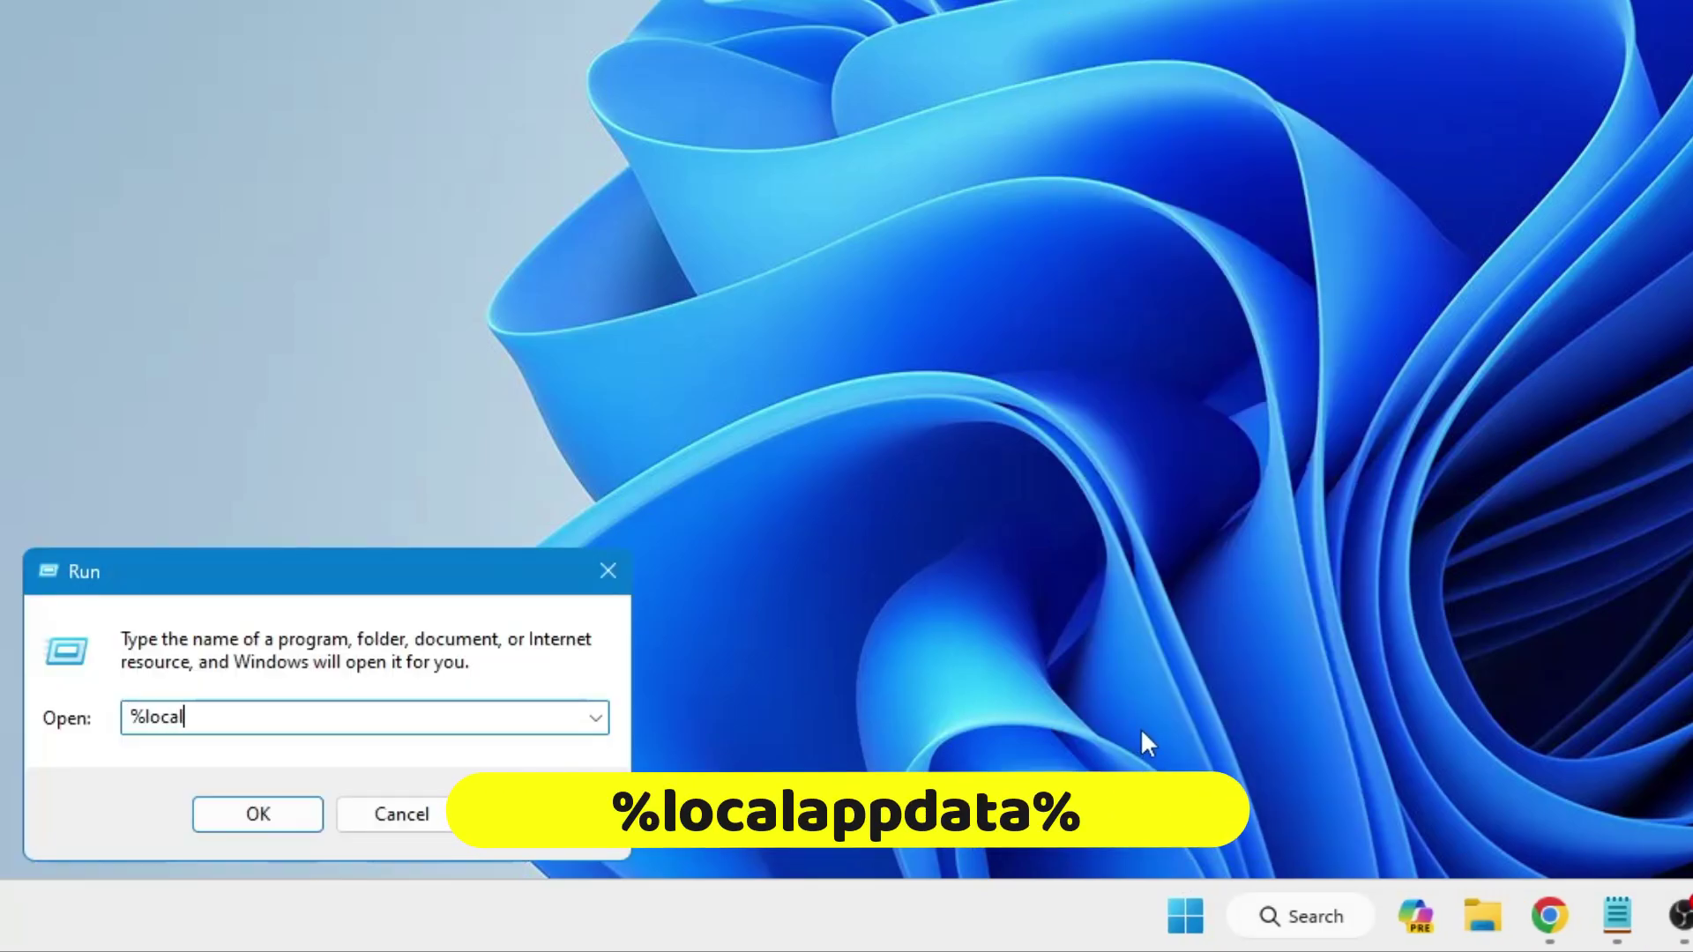
{"action": "type", "text": "appdata"}
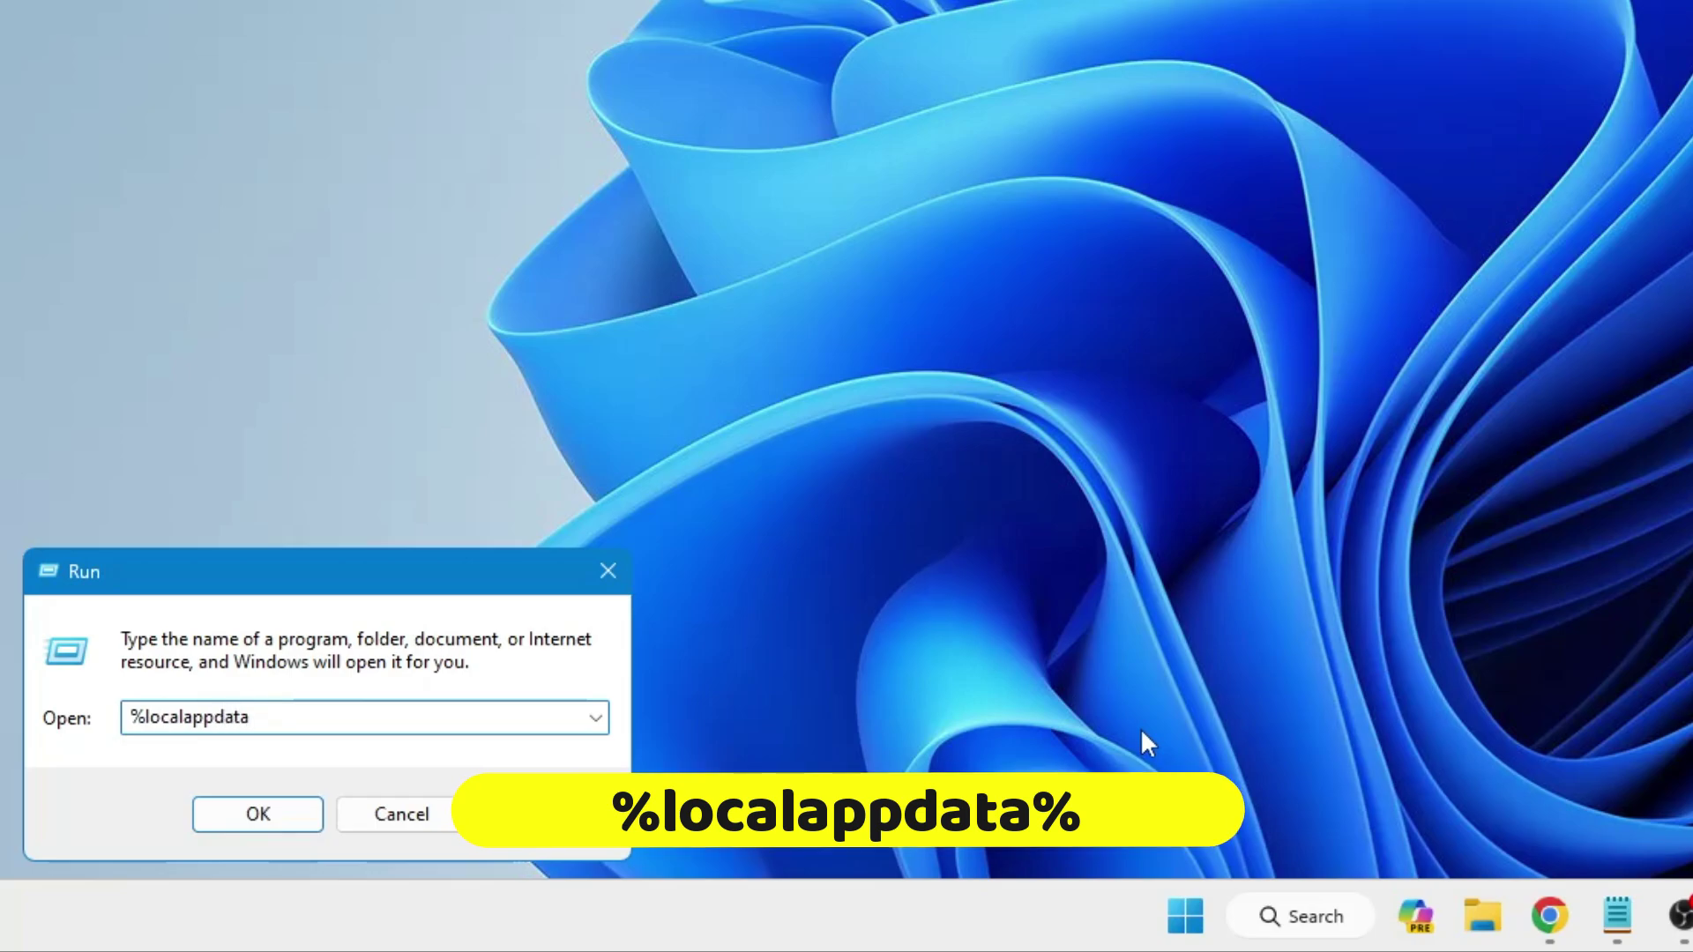
{"action": "type", "text": "%"}
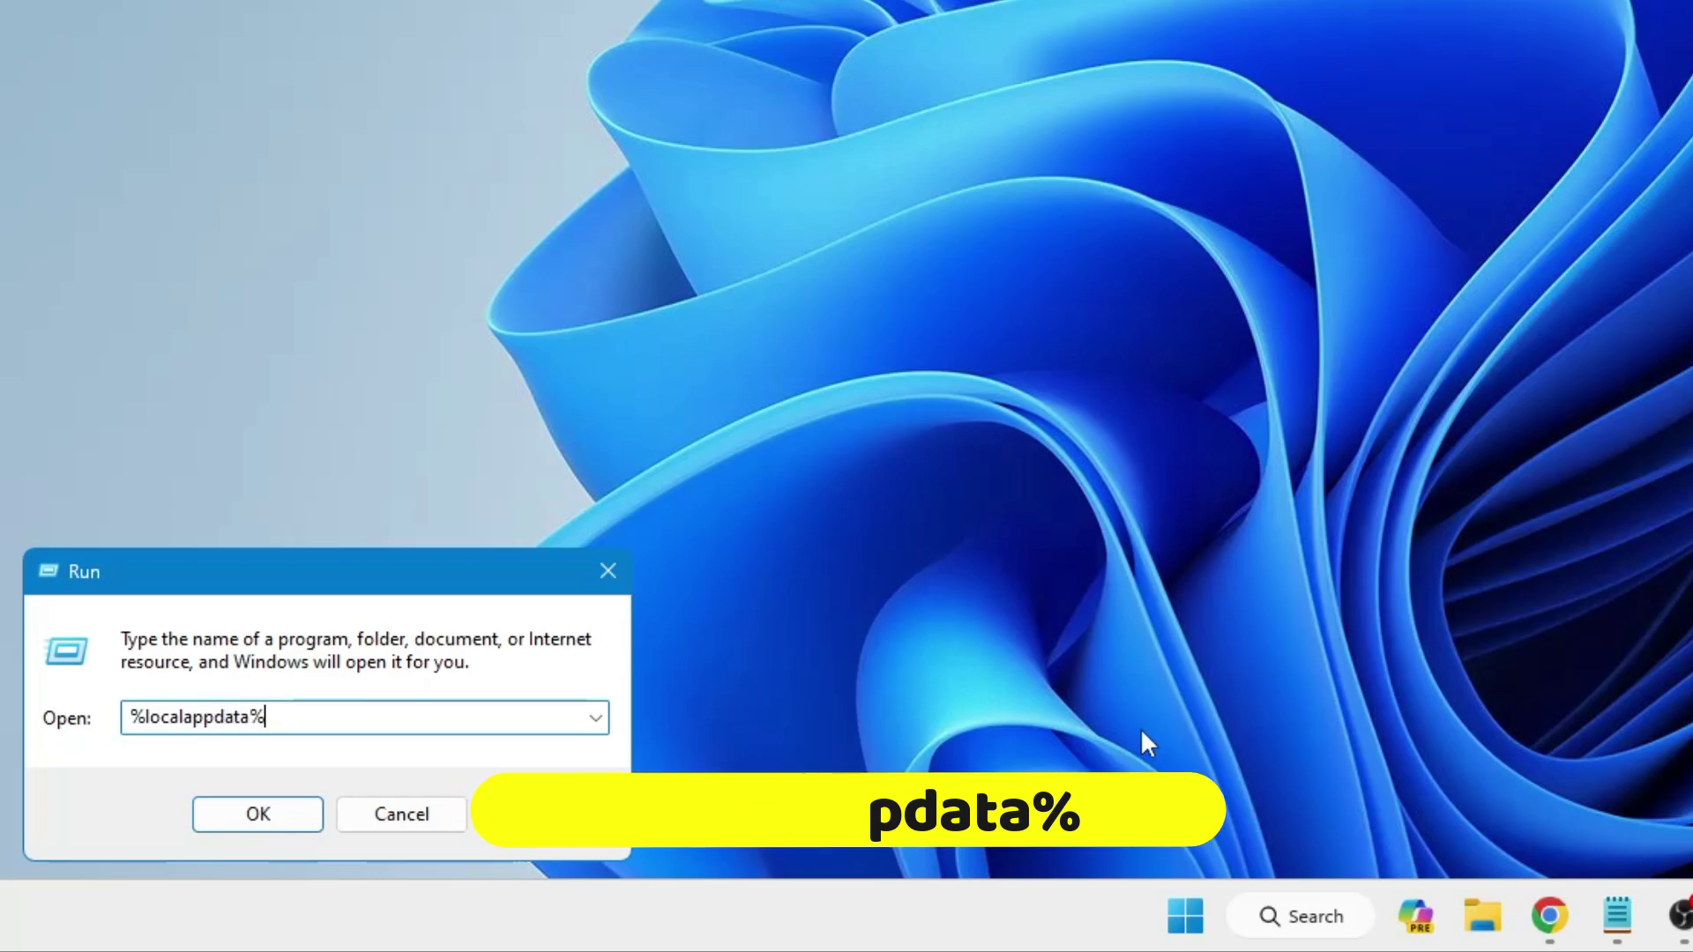
{"action": "left_click", "coordinate": [315, 815]}
Step: Find the NVIDIA folder inside Local and open its GLCache subfolder
{"action": "left_click", "coordinate": [374, 477]}
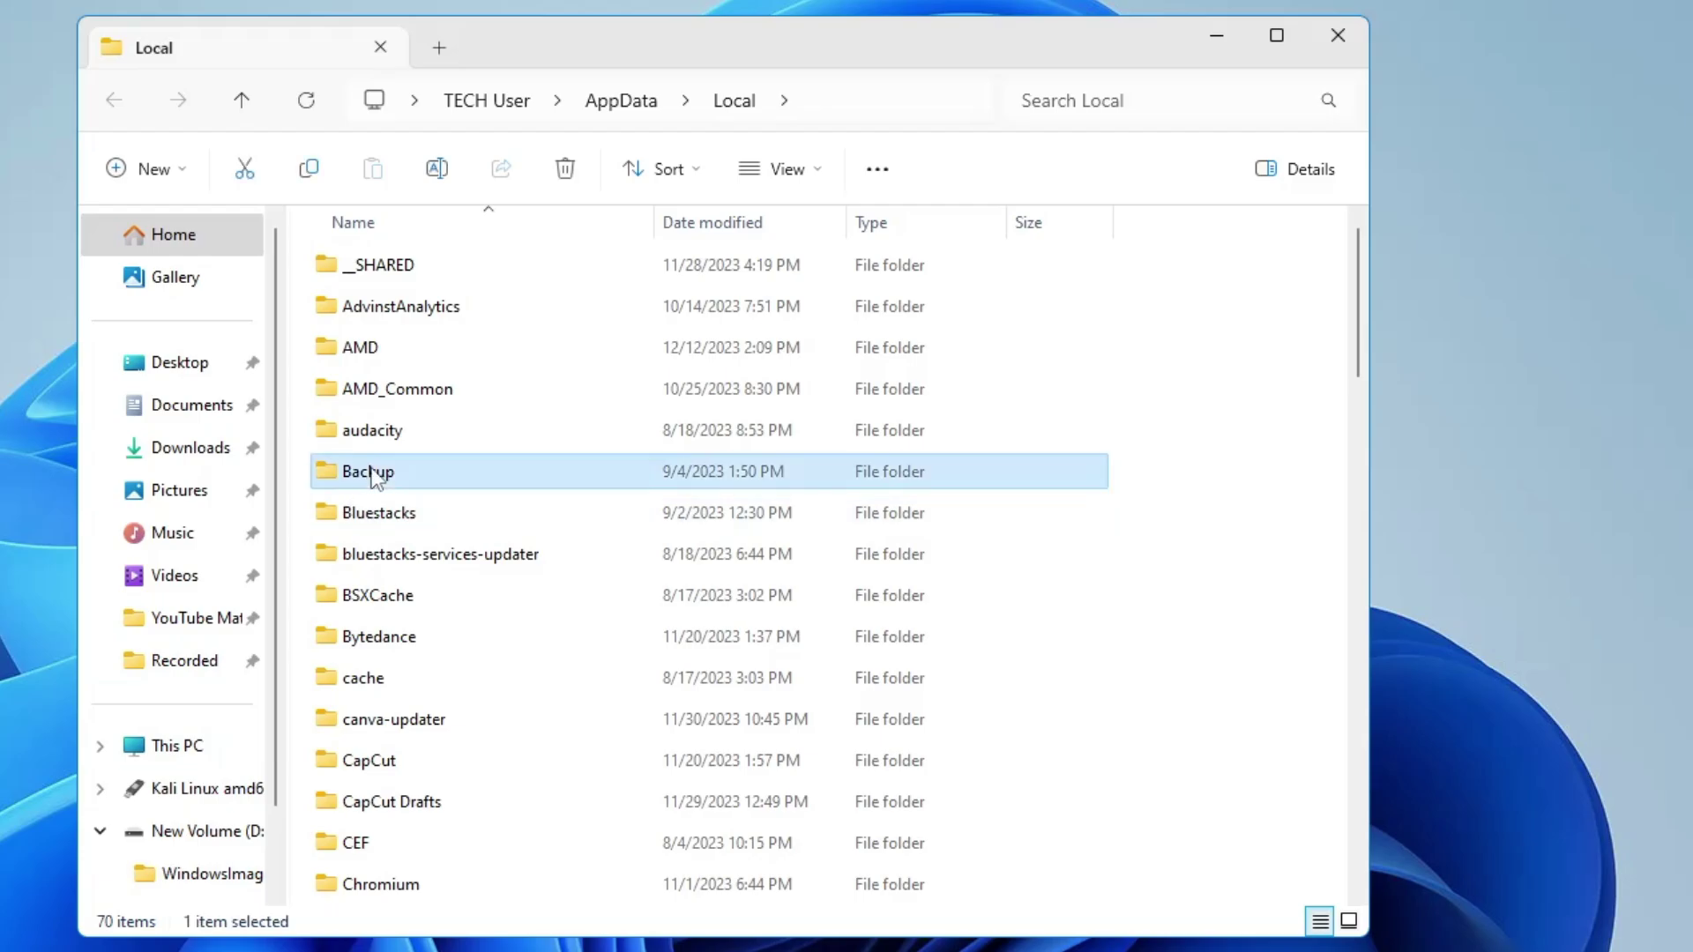
{"action": "key", "text": "n"}
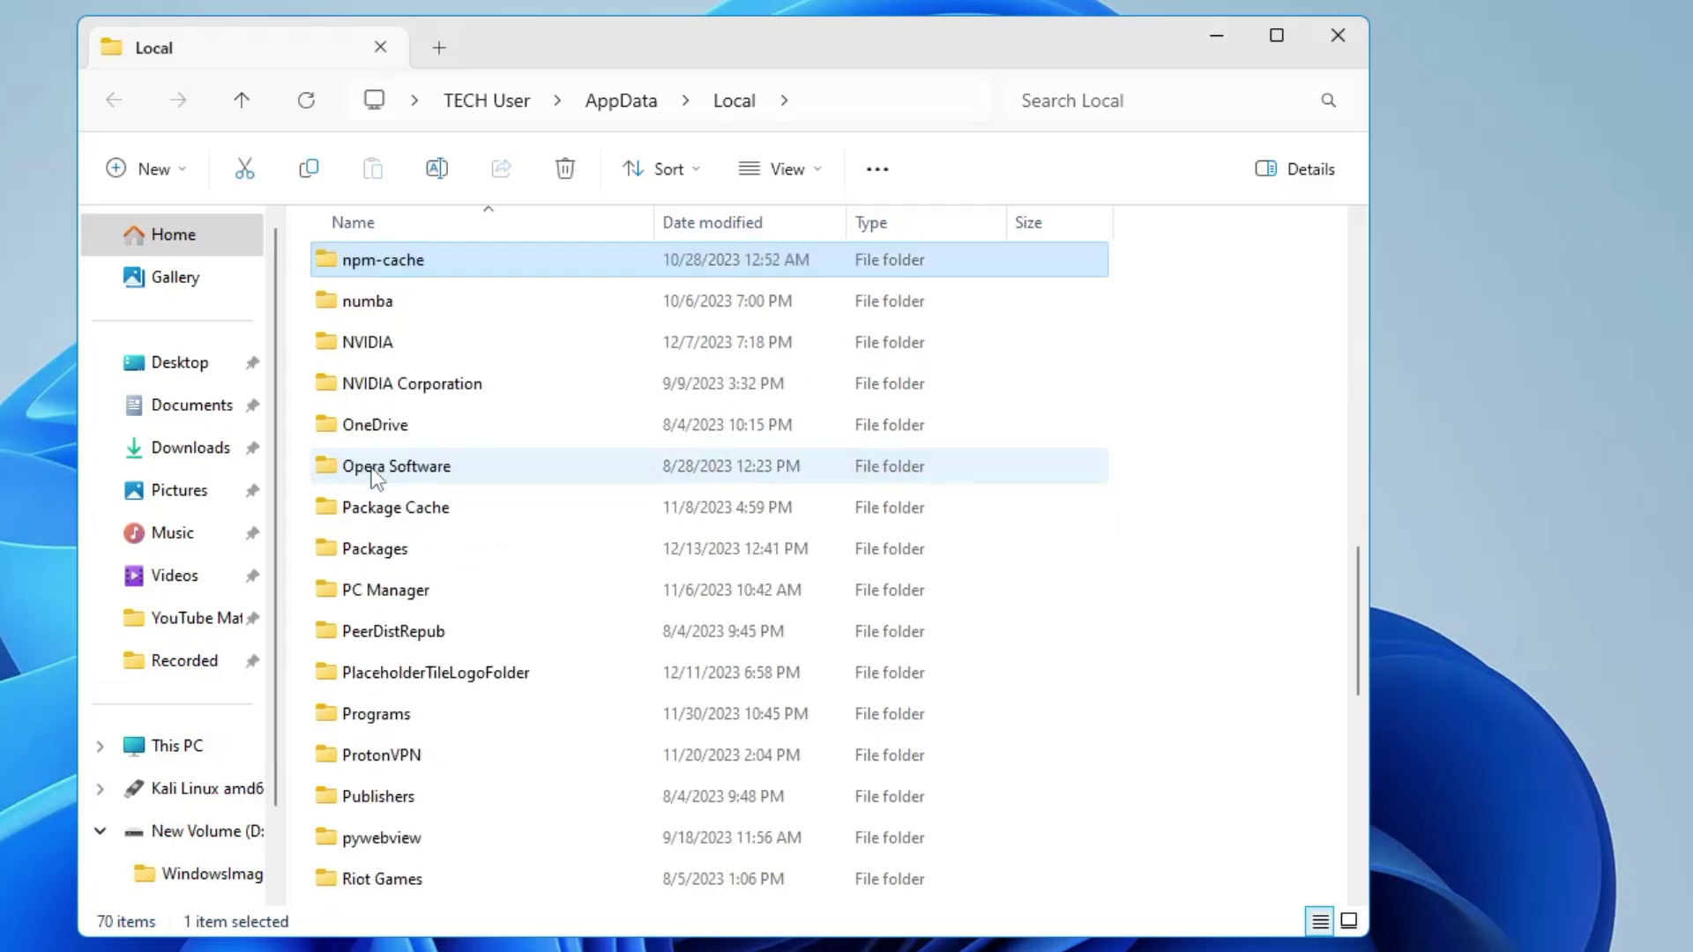
{"action": "left_click", "coordinate": [393, 347]}
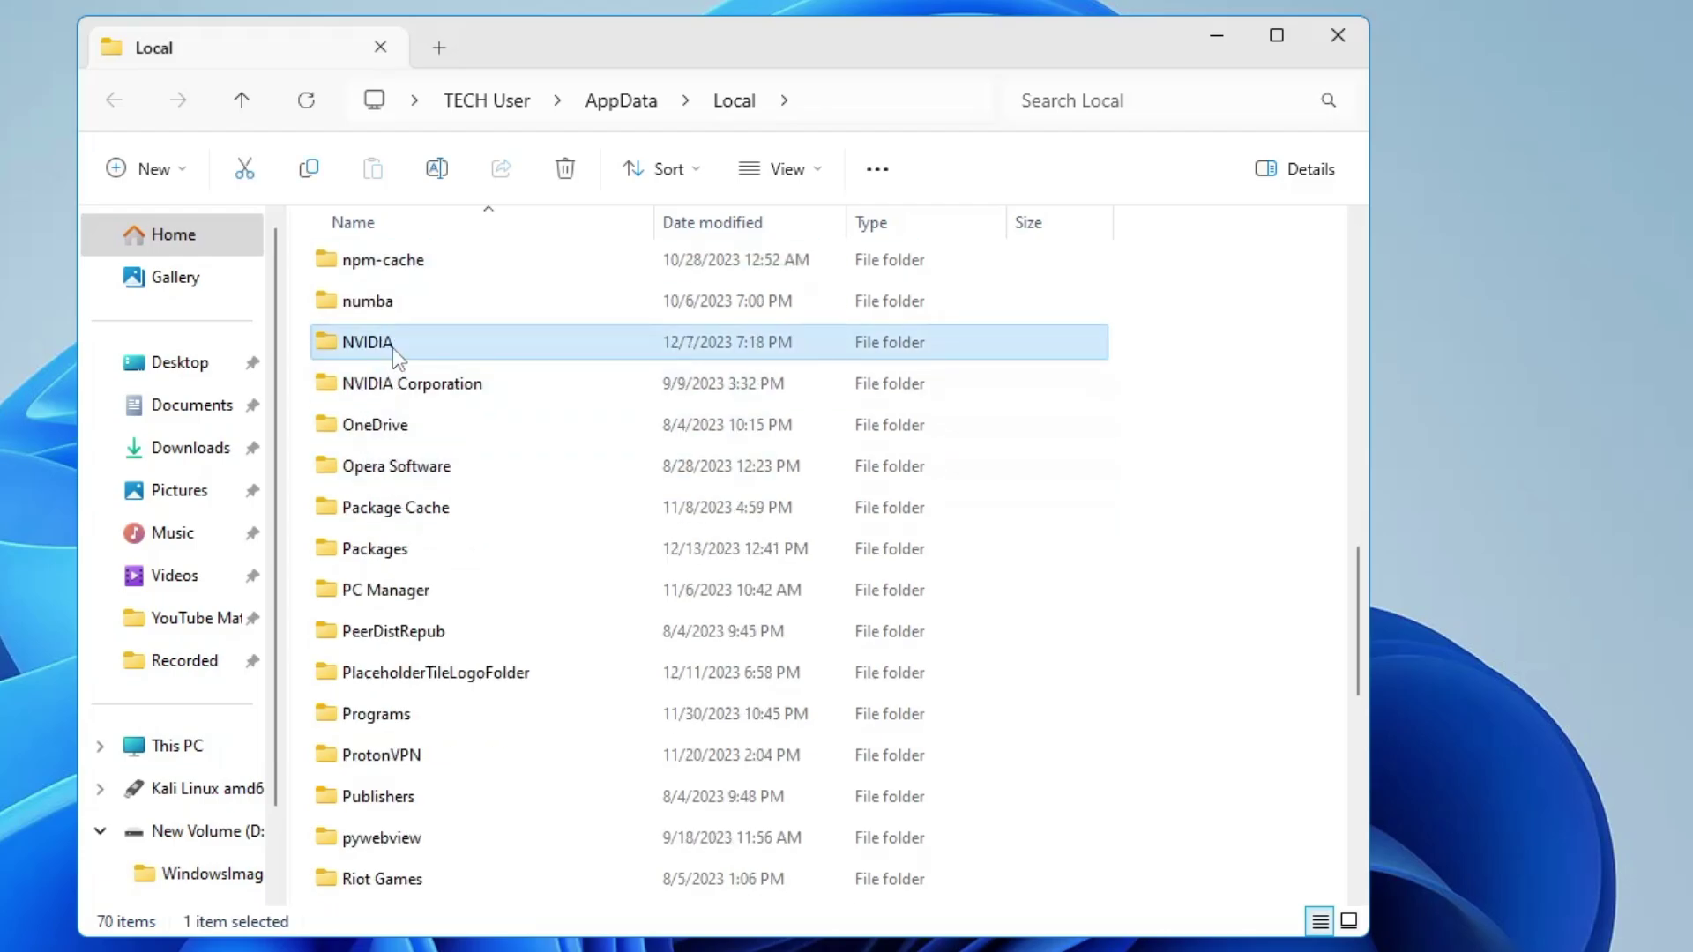
{"action": "double_click", "coordinate": [393, 348]}
{"action": "left_click", "coordinate": [426, 276]}
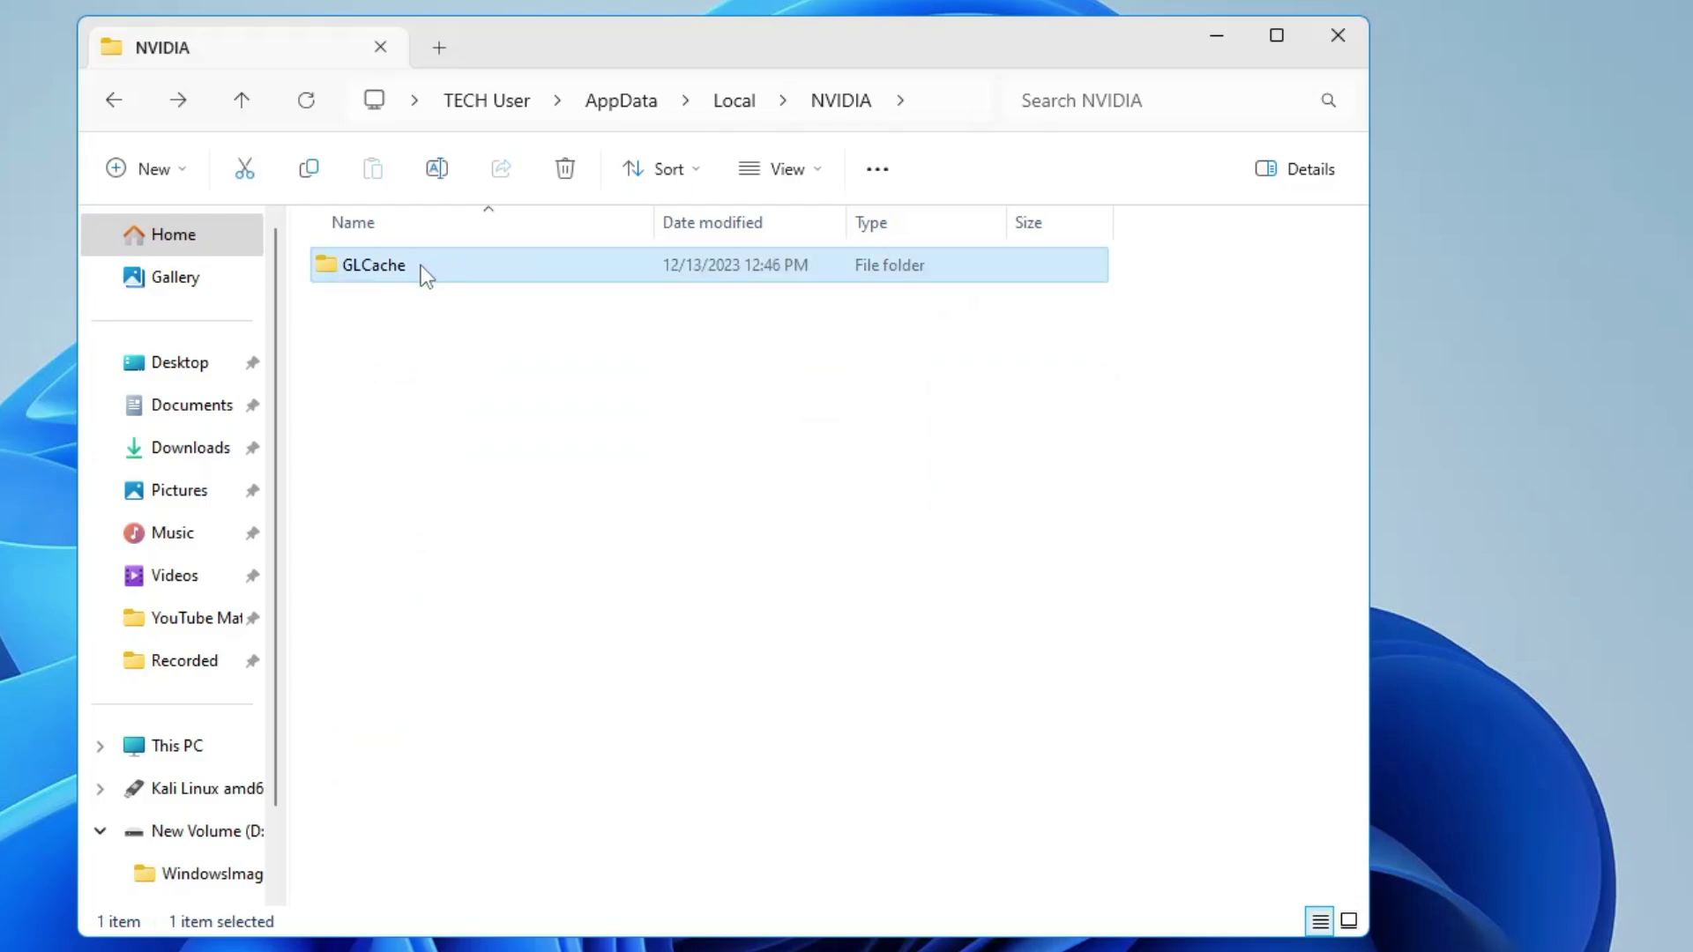
{"action": "double_click", "coordinate": [420, 266]}
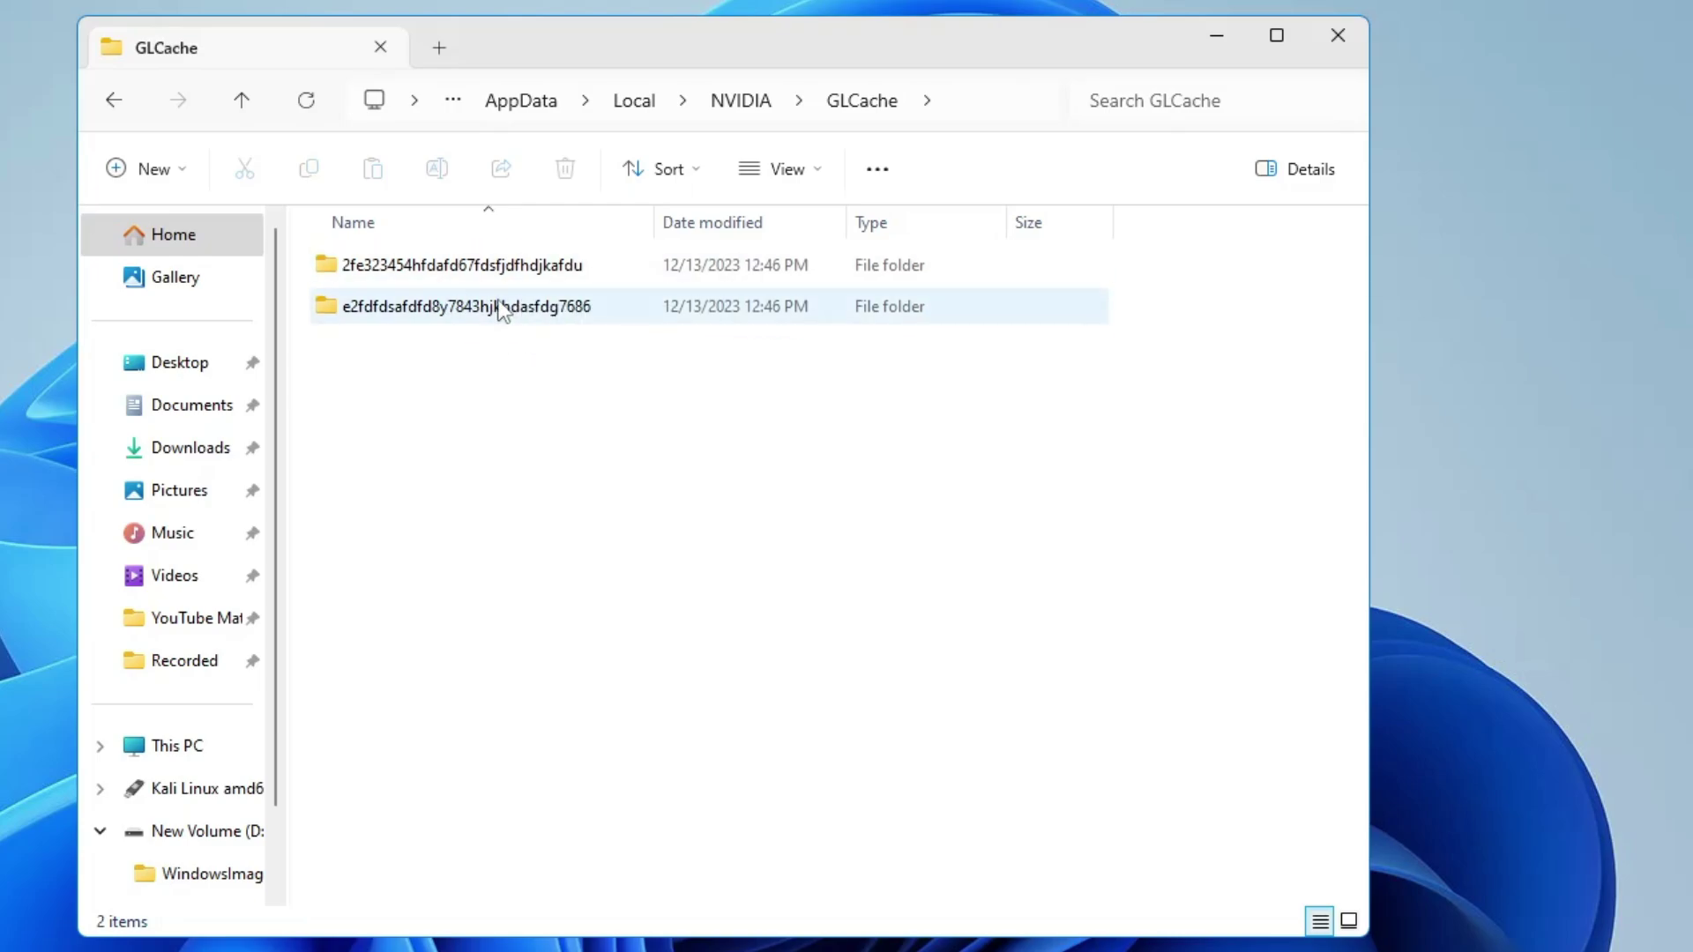
Step: Select all folders inside GLCache and delete them to clear the NVIDIA graphics cache
{"action": "key", "text": "ctrl+a"}
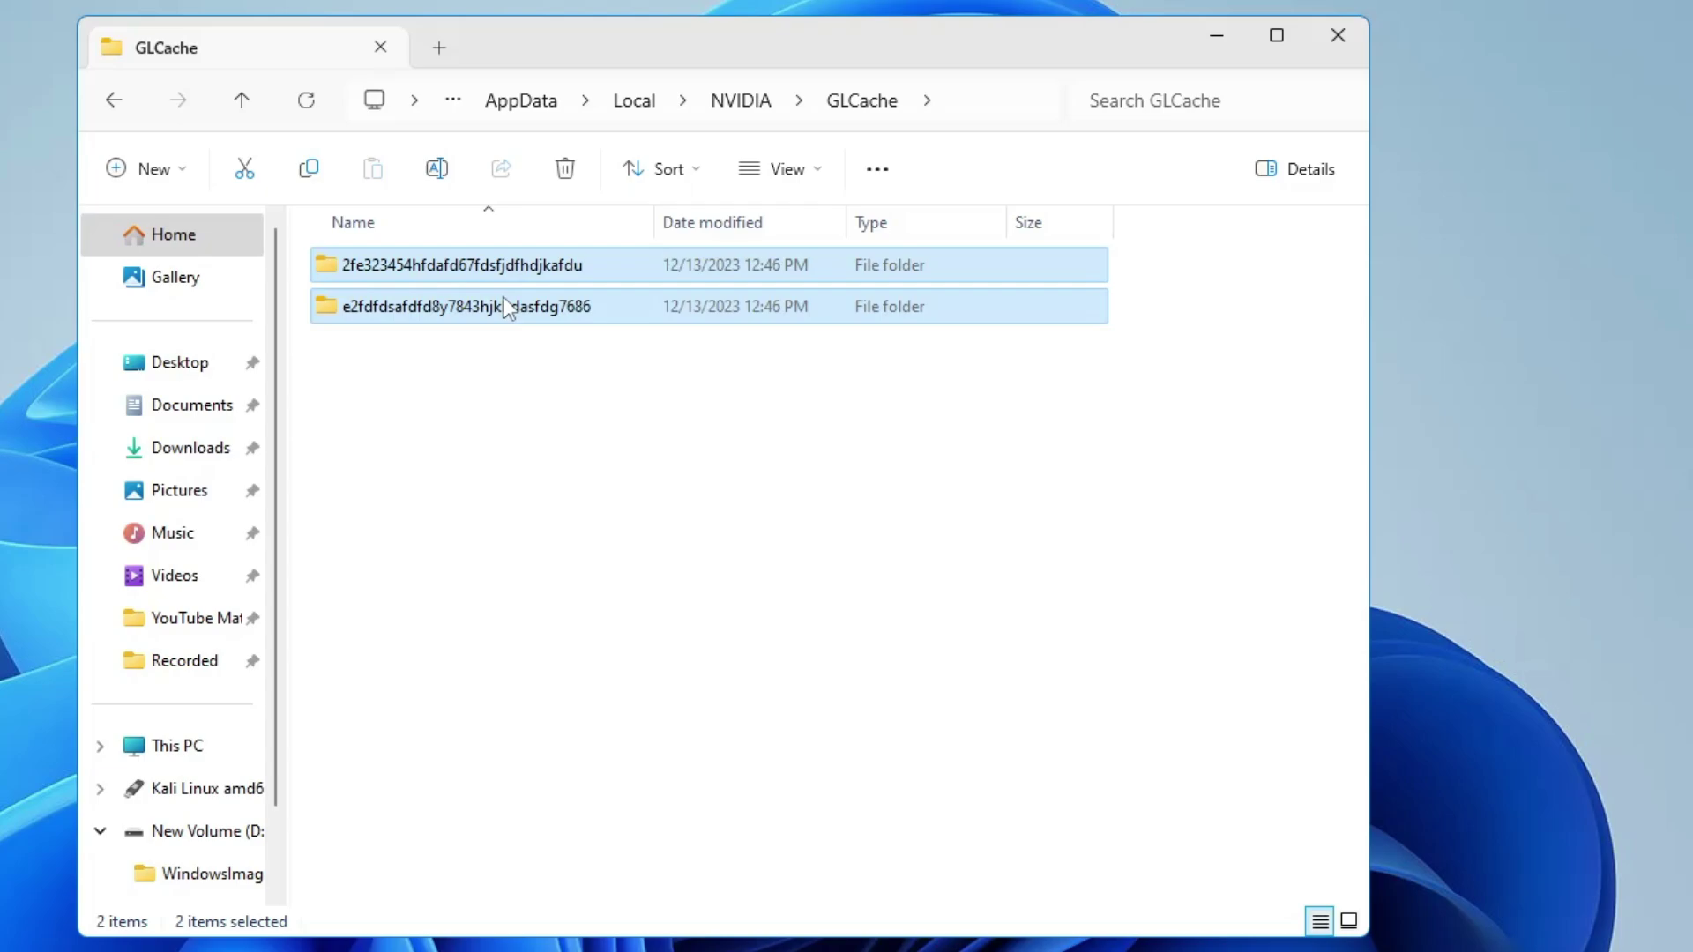
{"action": "right_click", "coordinate": [507, 307]}
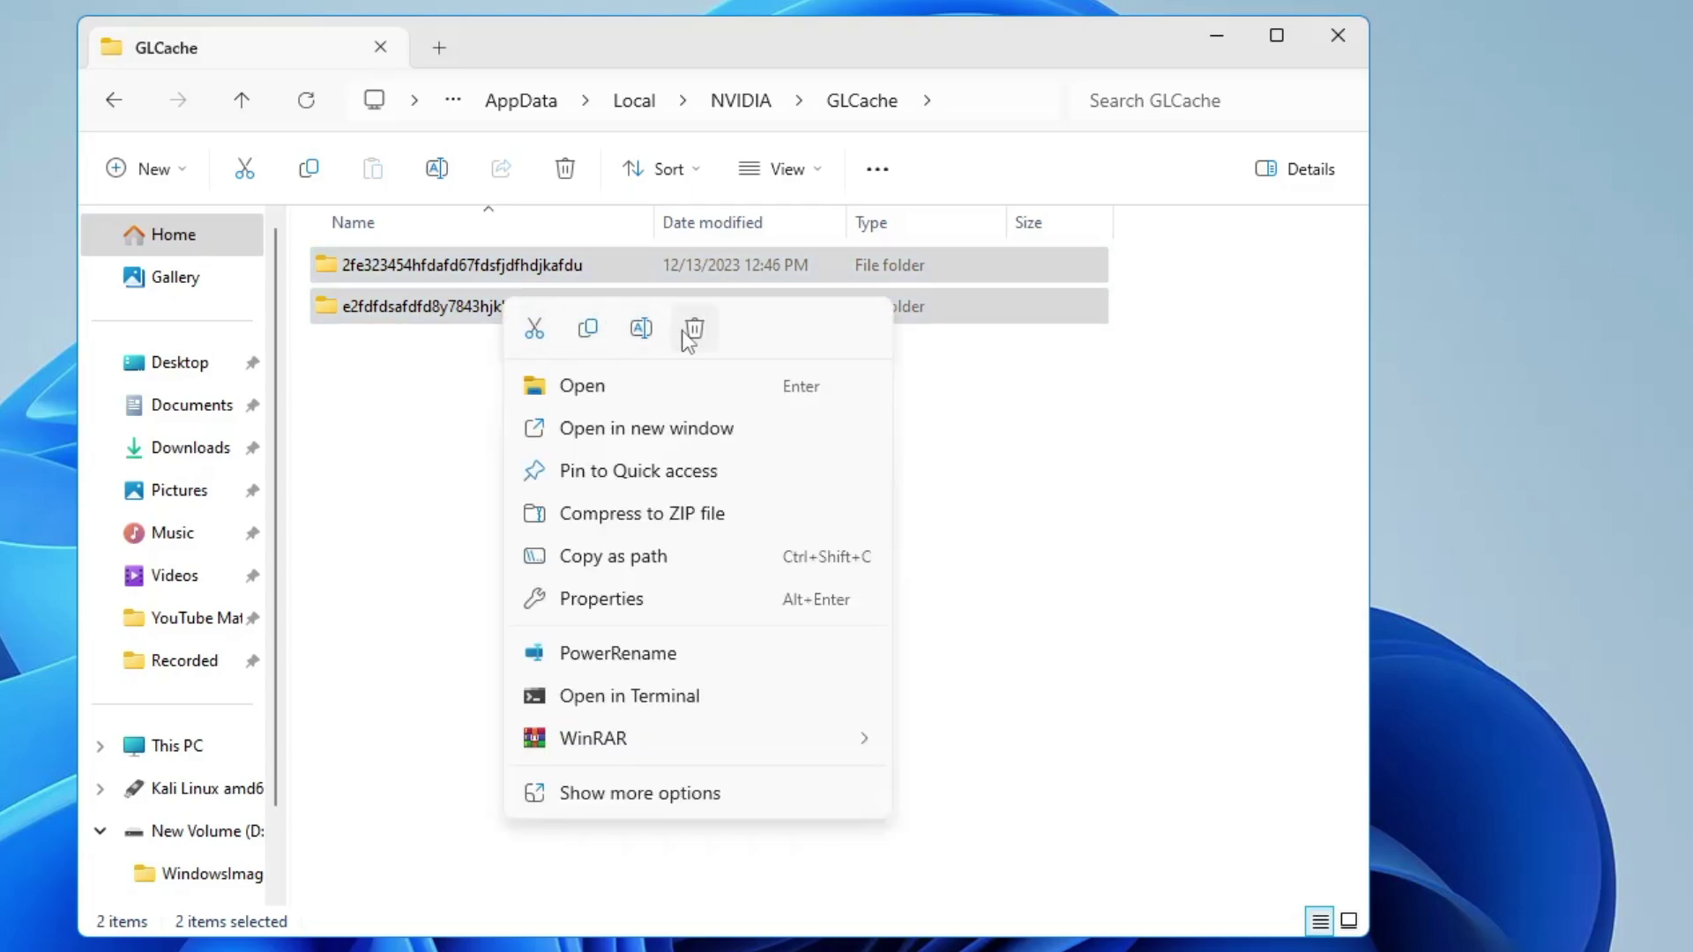
{"action": "left_click", "coordinate": [691, 333]}
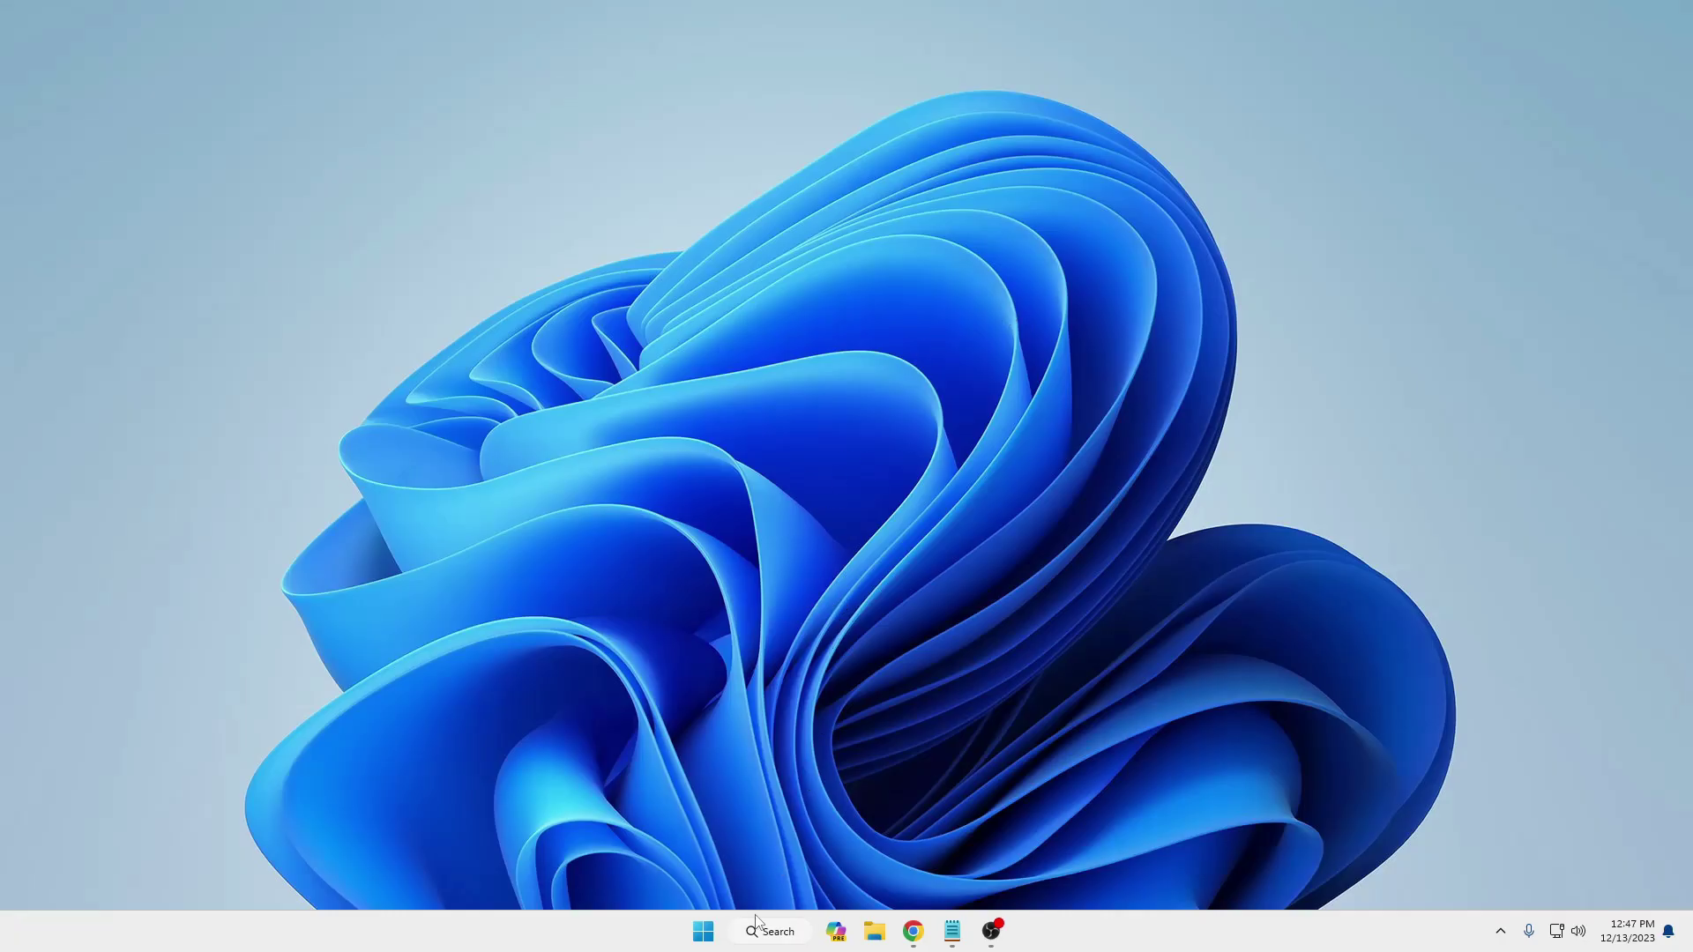
Step: Search Windows for amd and open AMD Software: Adrenalin Edition
{"action": "left_click", "coordinate": [781, 921]}
{"action": "type", "text": "amd"}
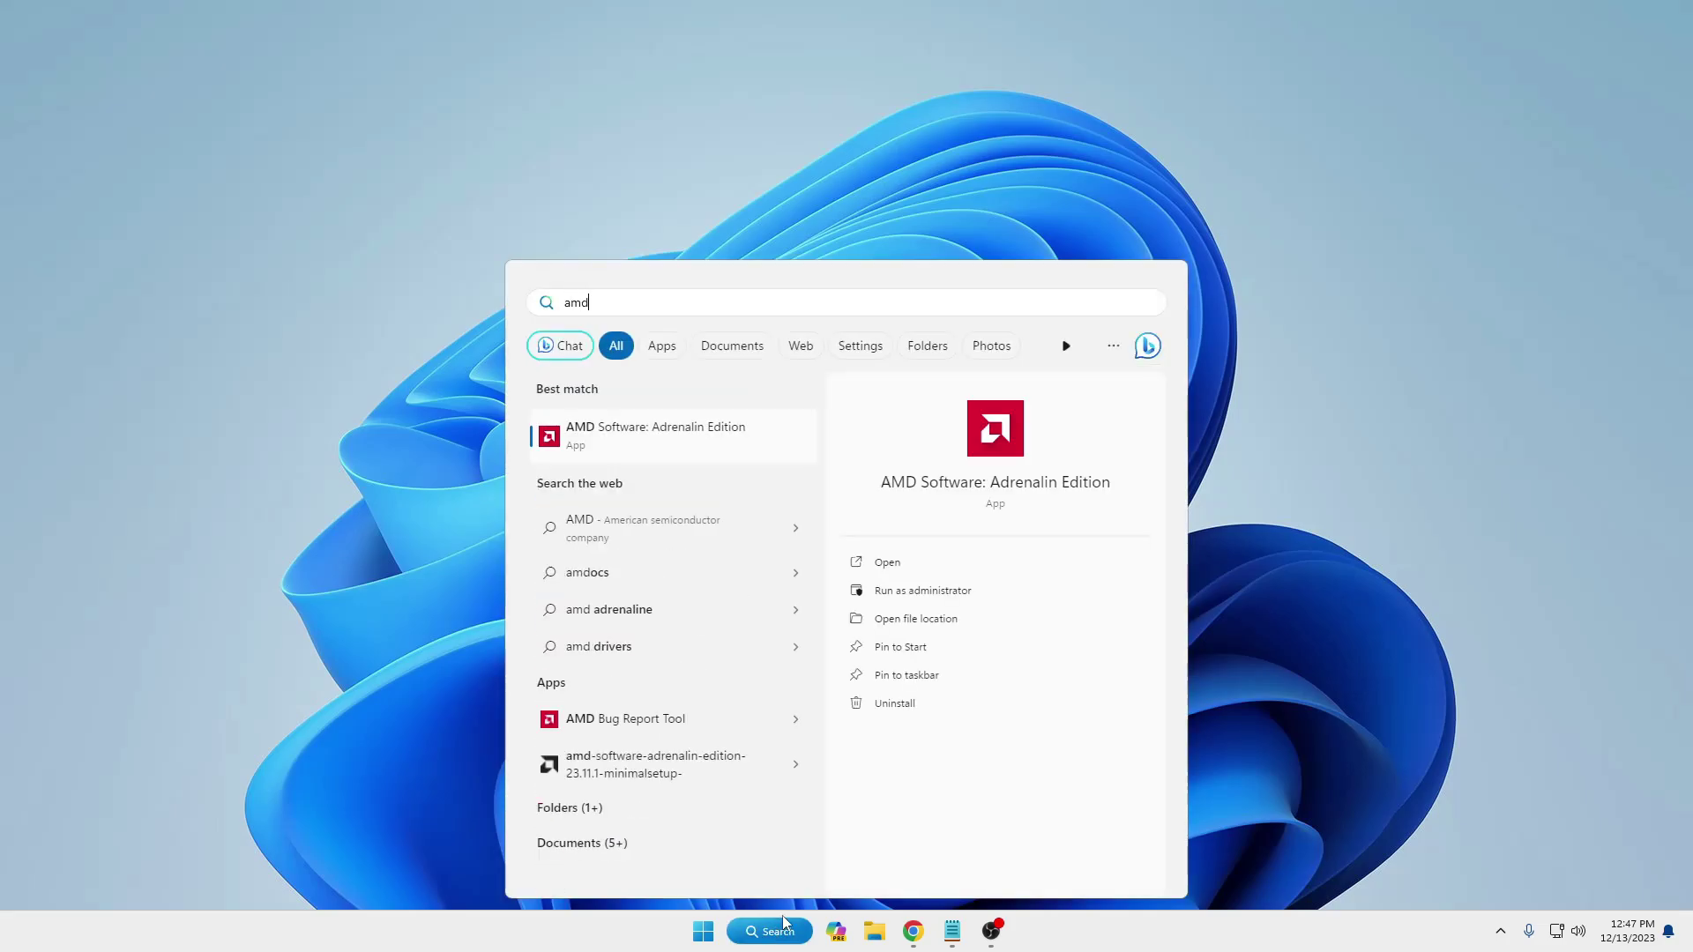
{"action": "left_click", "coordinate": [657, 438]}
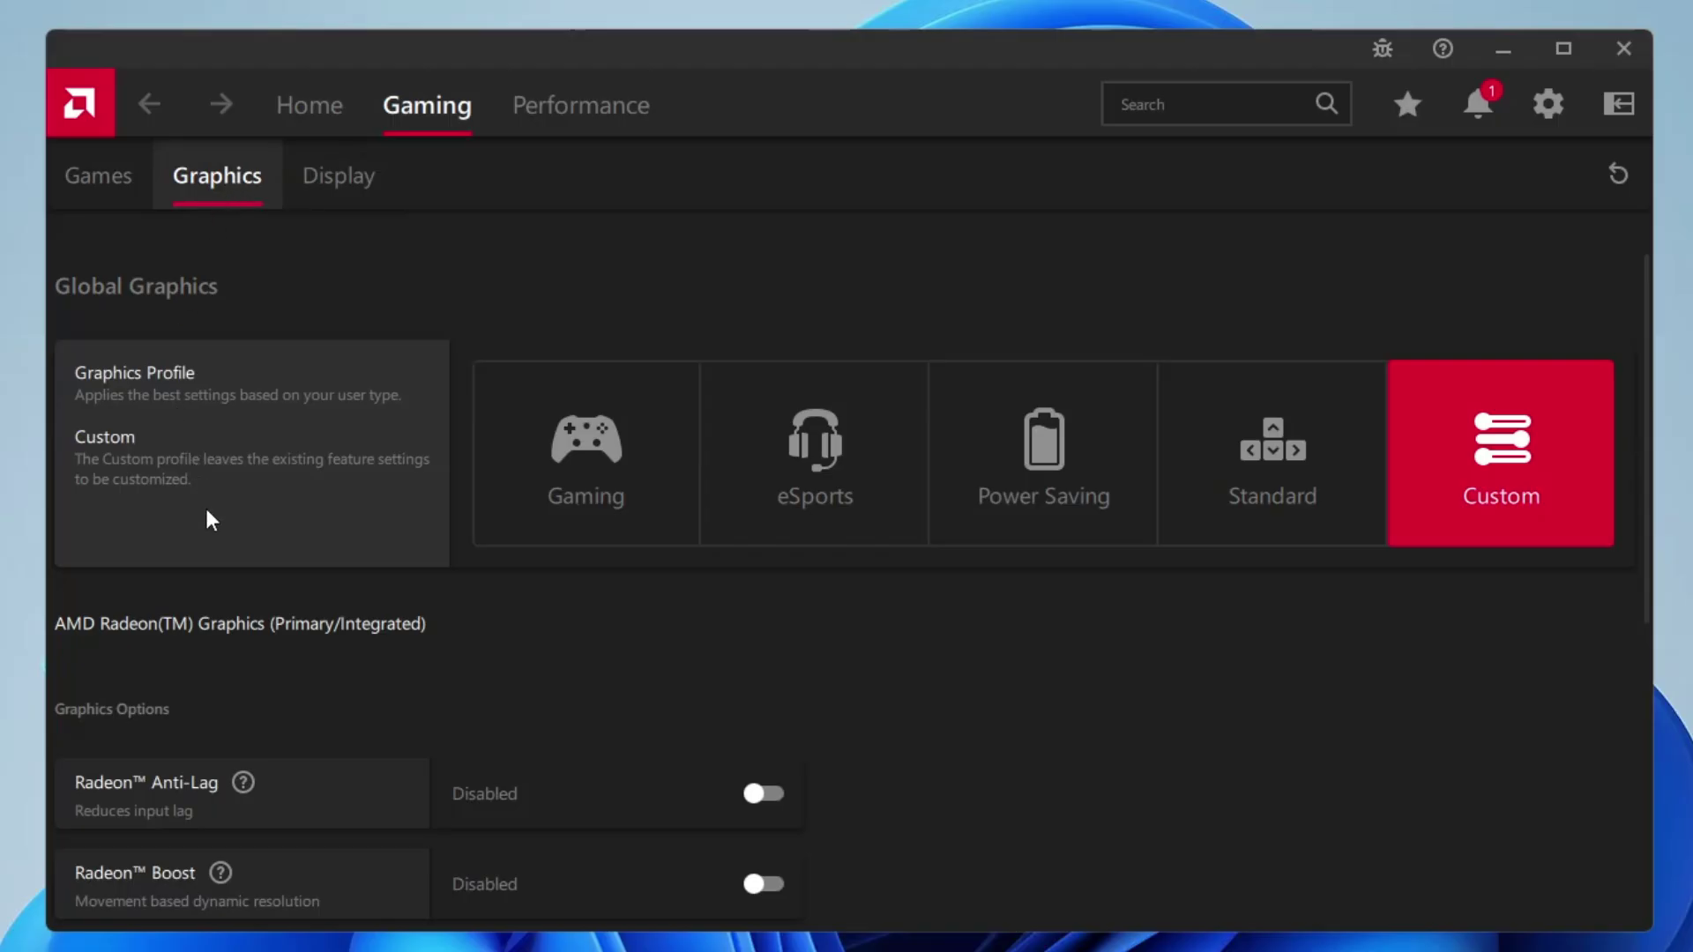
Step: Reset the shader cache in the advanced global graphics options, confirm it, and close AMD Software
{"action": "scroll", "coordinate": [208, 517], "scroll_direction": "down", "scroll_amount": 6}
{"action": "left_click", "coordinate": [81, 827]}
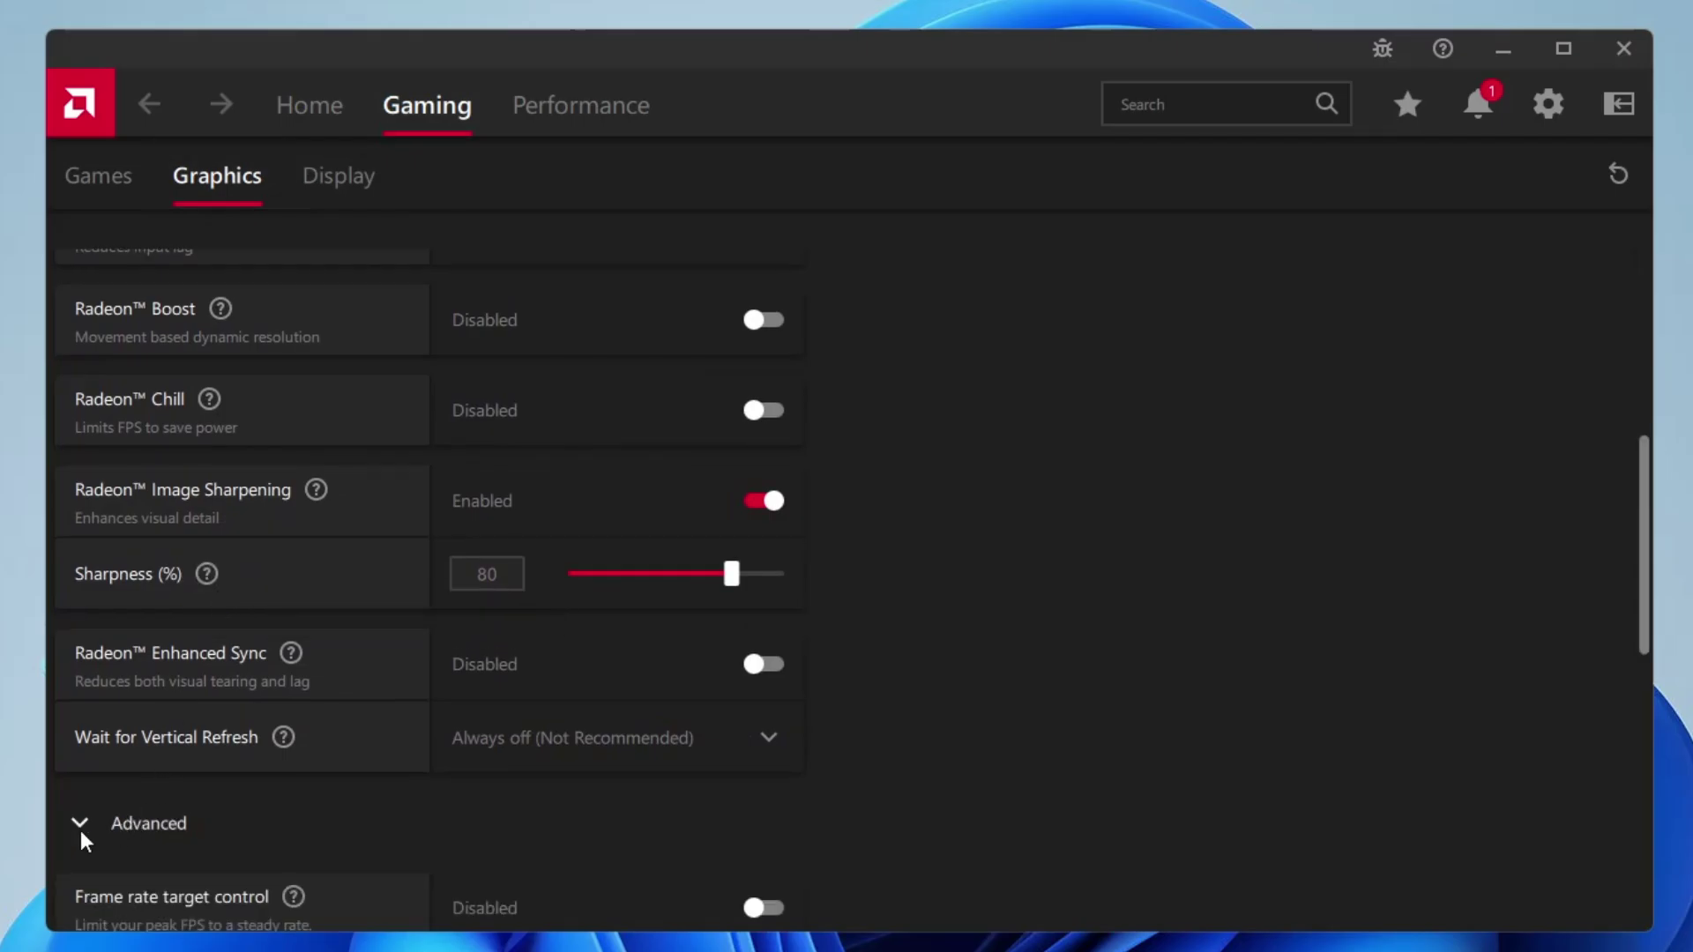
{"action": "scroll", "coordinate": [256, 780], "scroll_direction": "down", "scroll_amount": 5}
{"action": "scroll", "coordinate": [267, 778], "scroll_direction": "down", "scroll_amount": 2}
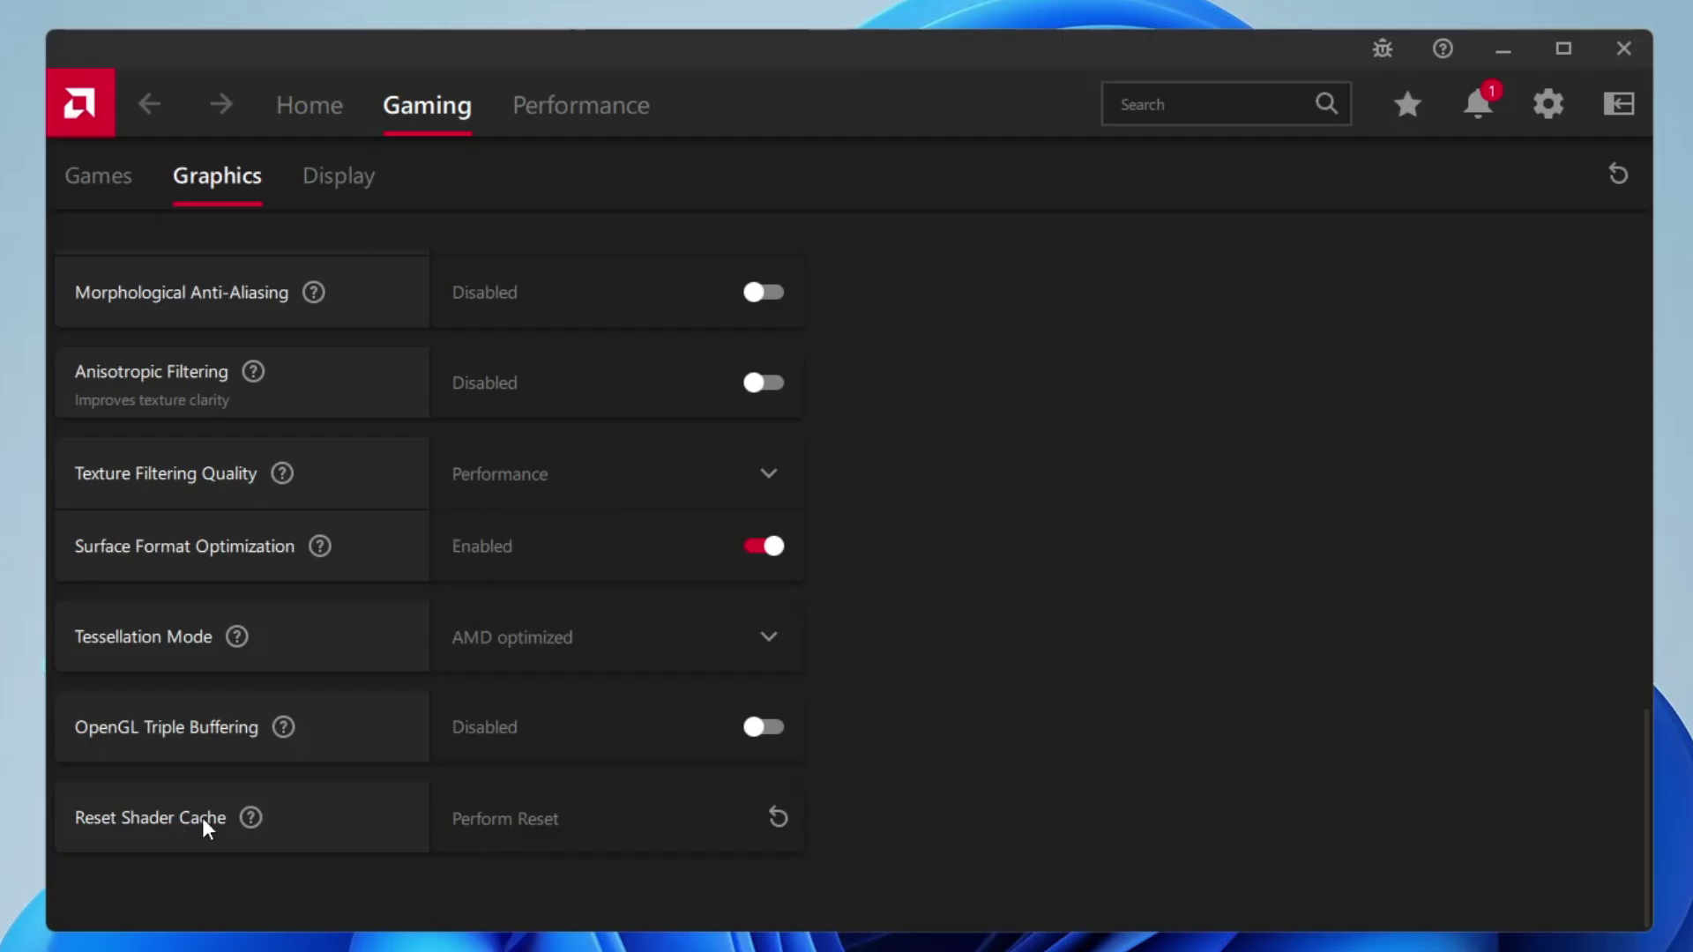
{"action": "left_click", "coordinate": [699, 833]}
{"action": "left_click", "coordinate": [1005, 670]}
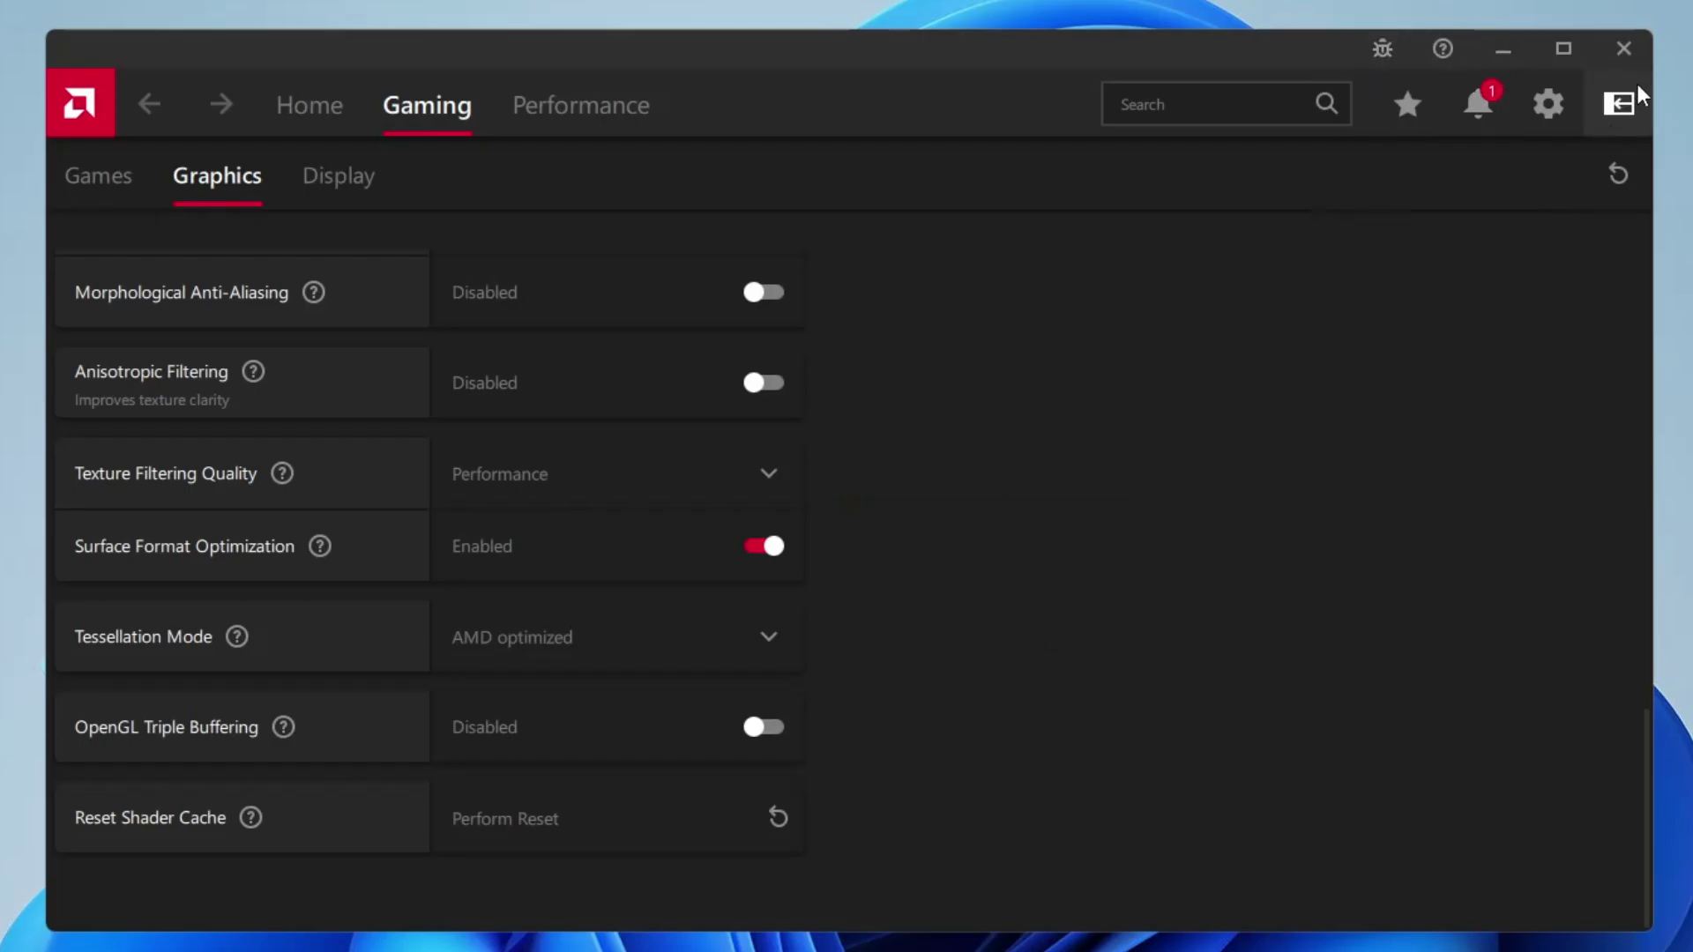
{"action": "left_click", "coordinate": [1622, 50]}
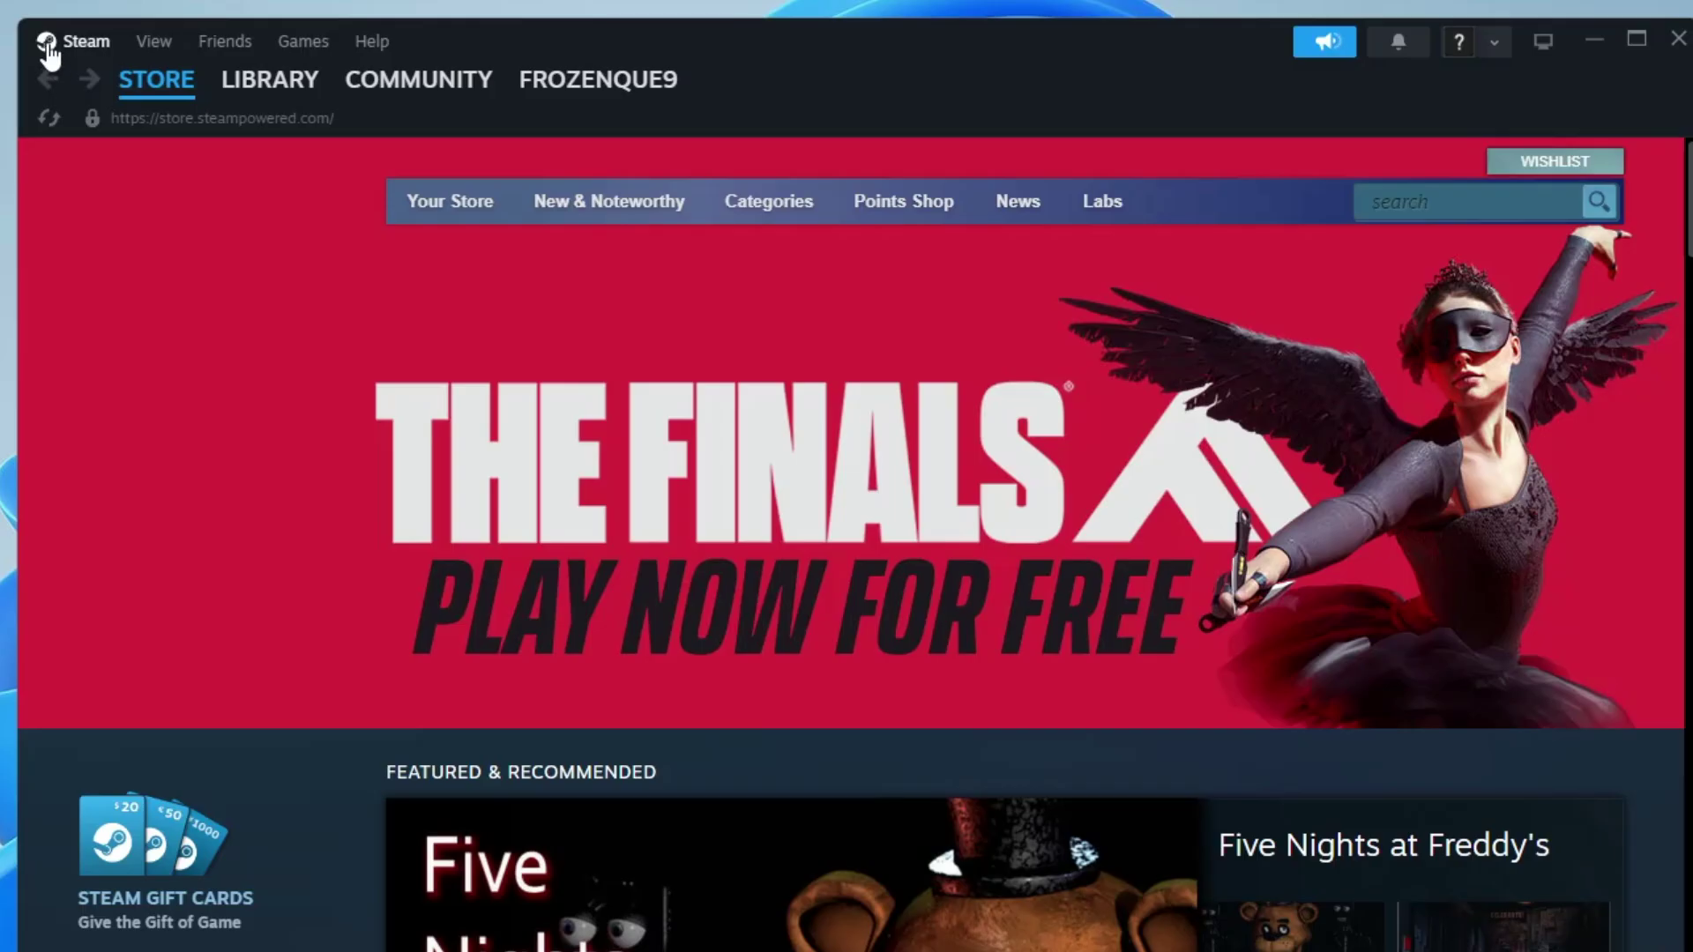
Step: Clear the download cache in Steam's Downloads settings and confirm the restart of Steam
{"action": "left_click", "coordinate": [49, 55]}
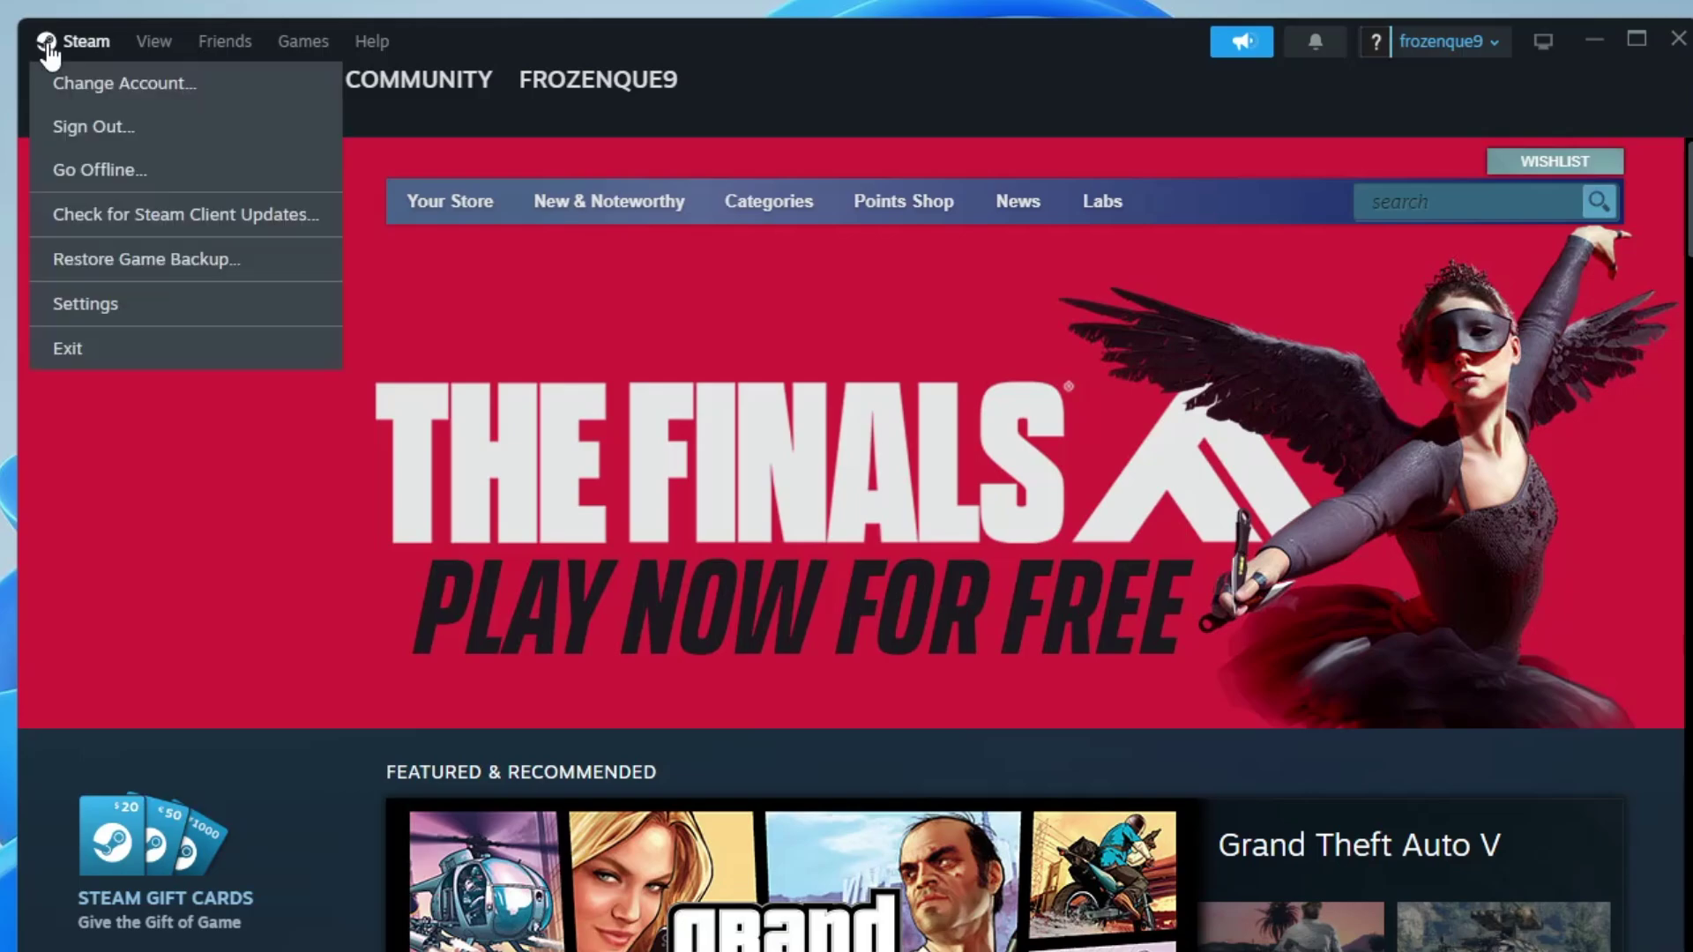
{"action": "left_click", "coordinate": [81, 307]}
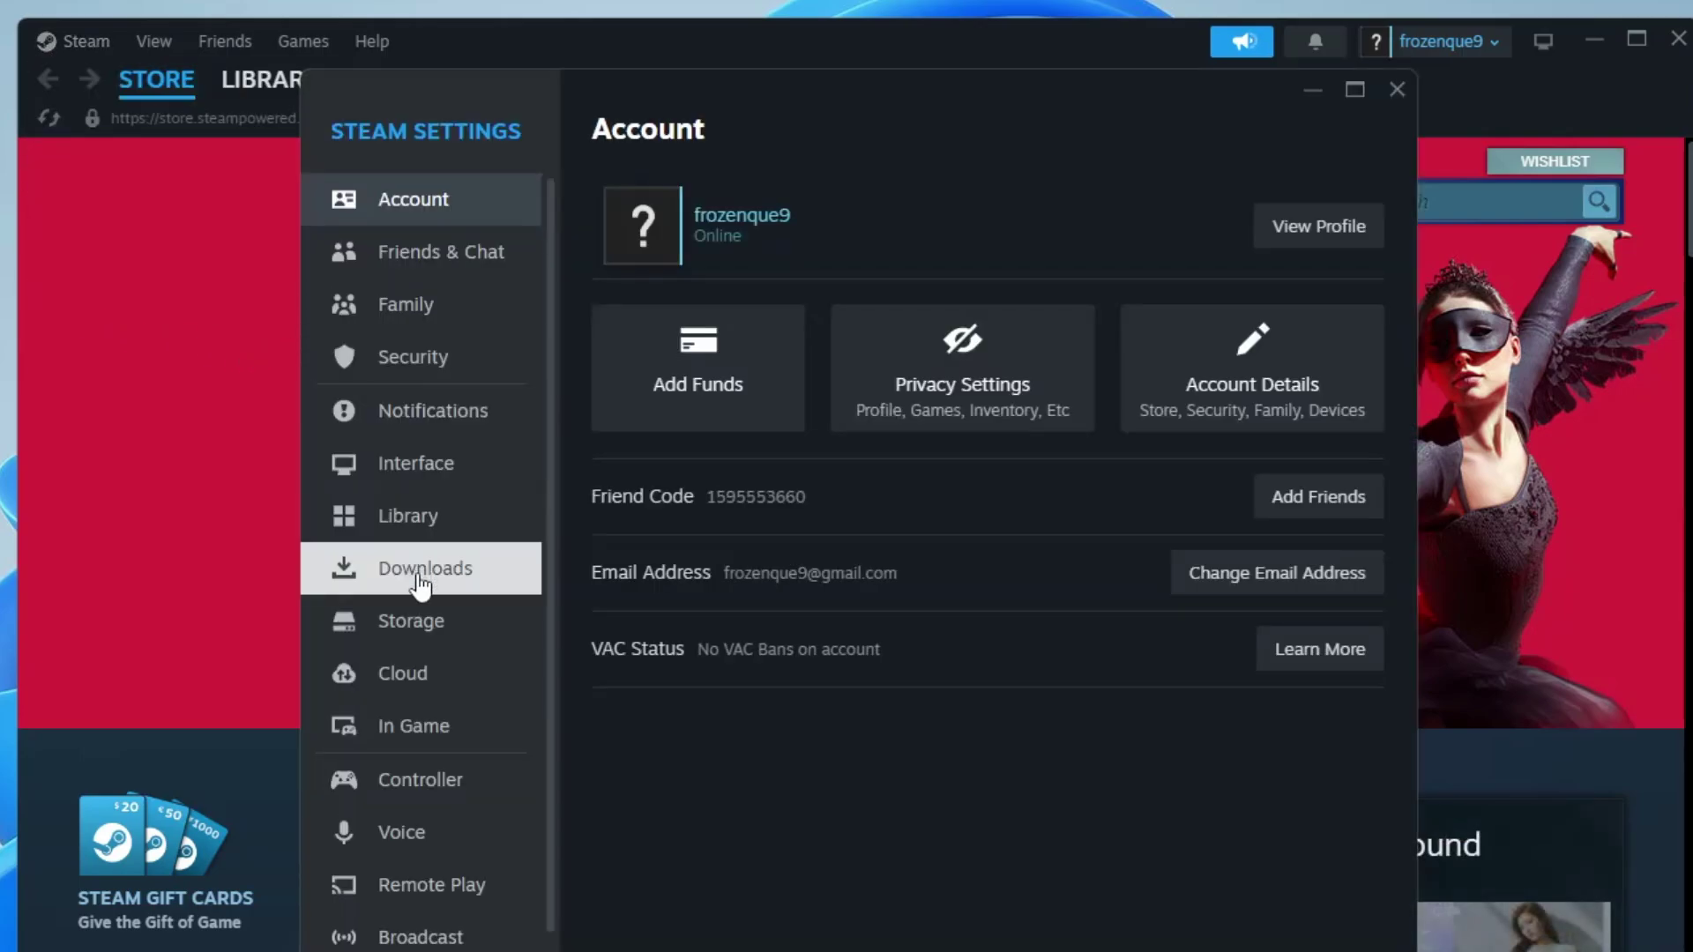
{"action": "left_click", "coordinate": [419, 575]}
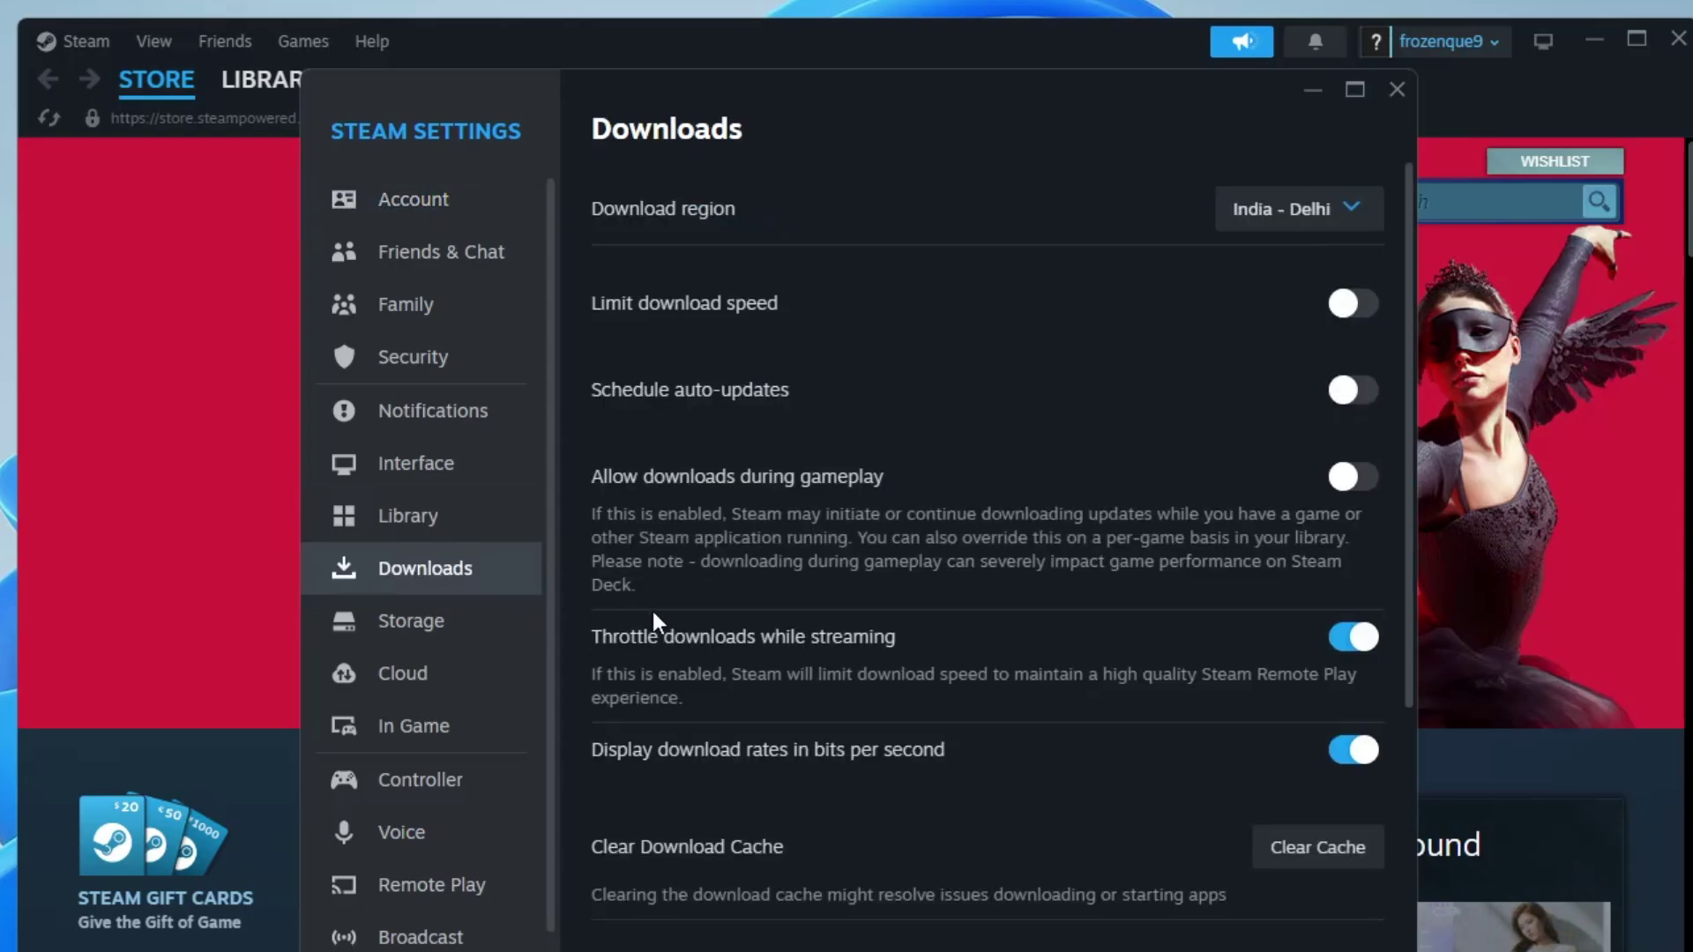
{"action": "scroll", "coordinate": [660, 670], "scroll_direction": "down", "scroll_amount": 2}
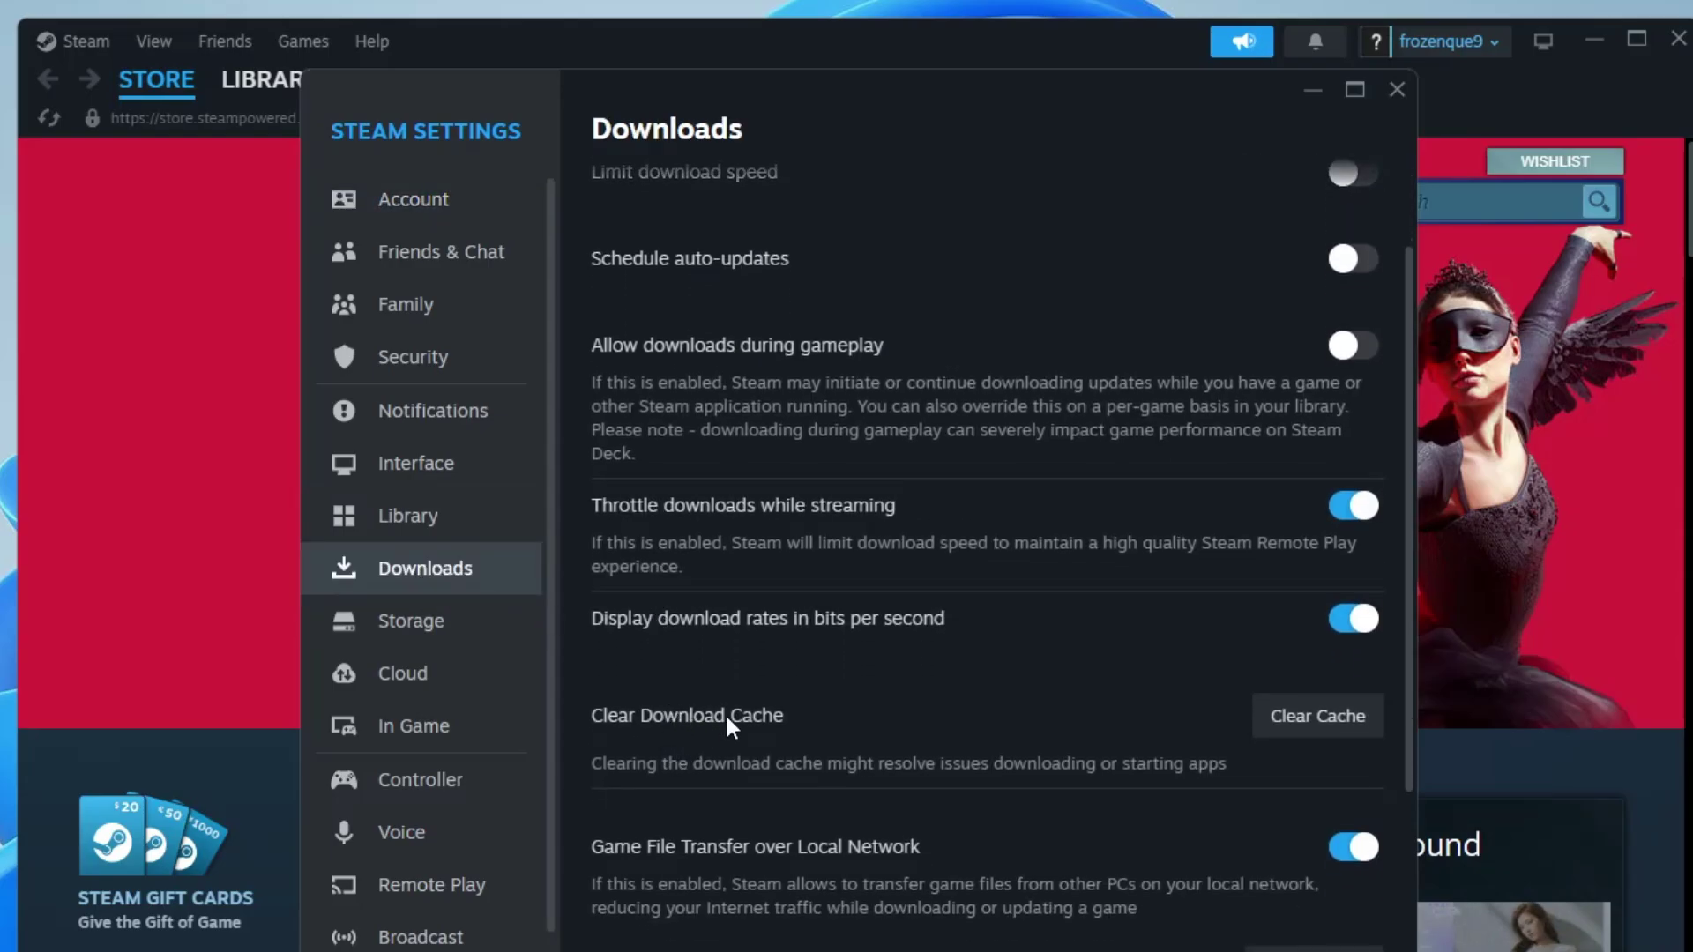
{"action": "left_click", "coordinate": [1294, 724]}
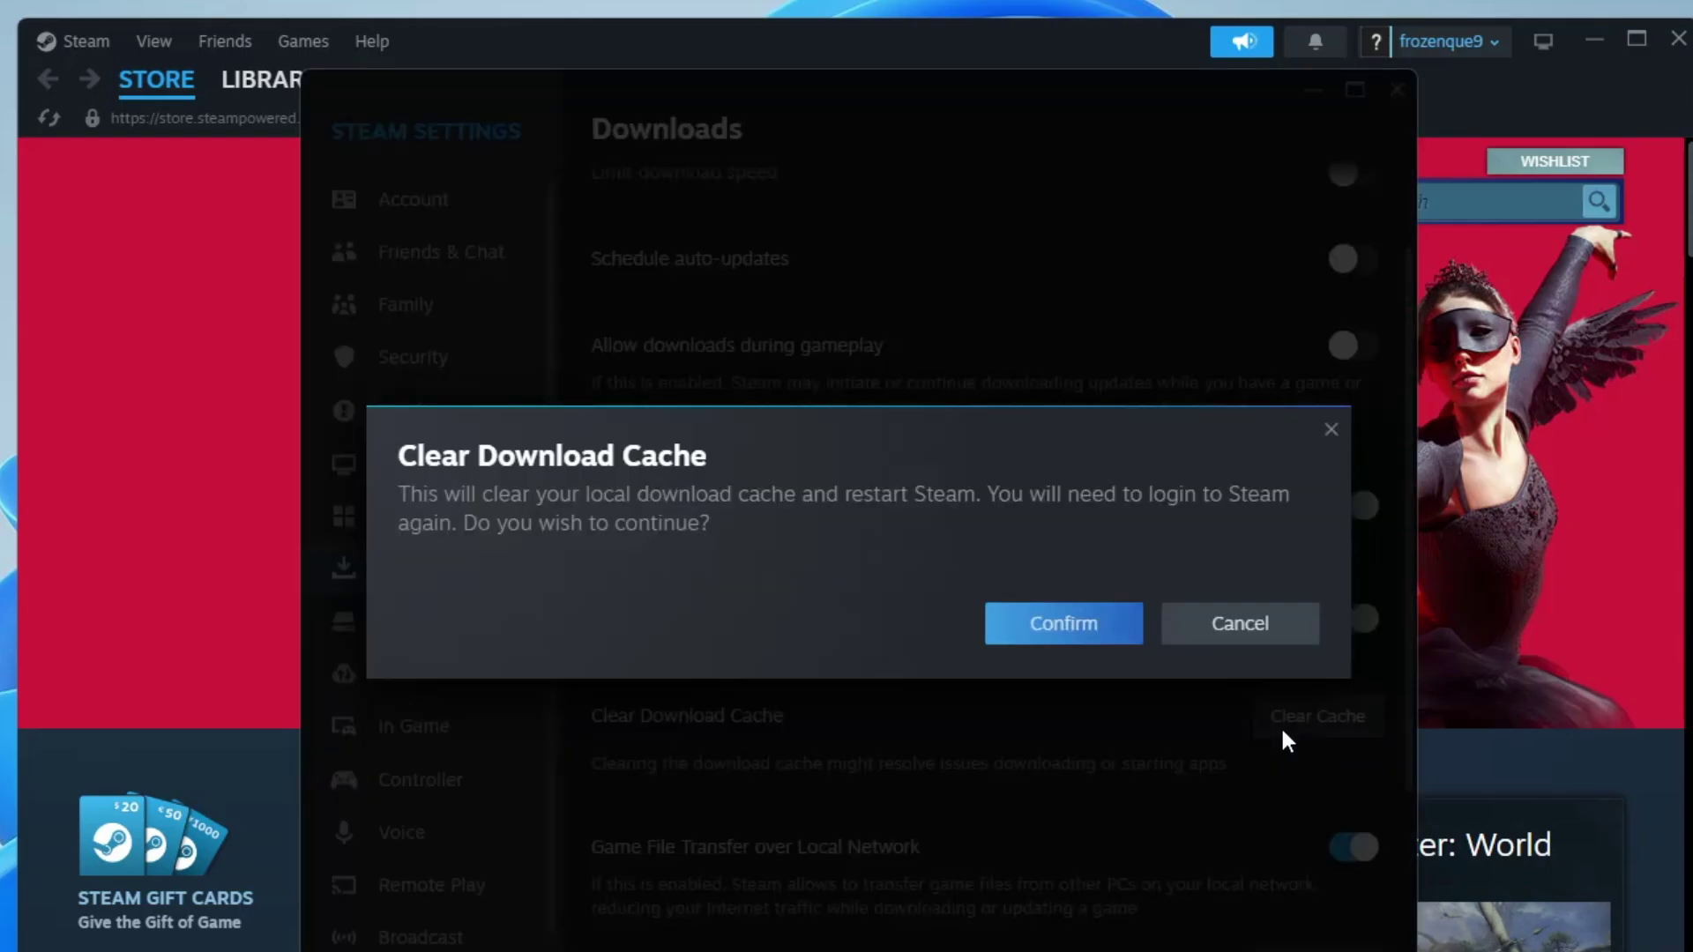
{"action": "left_click", "coordinate": [1075, 646]}
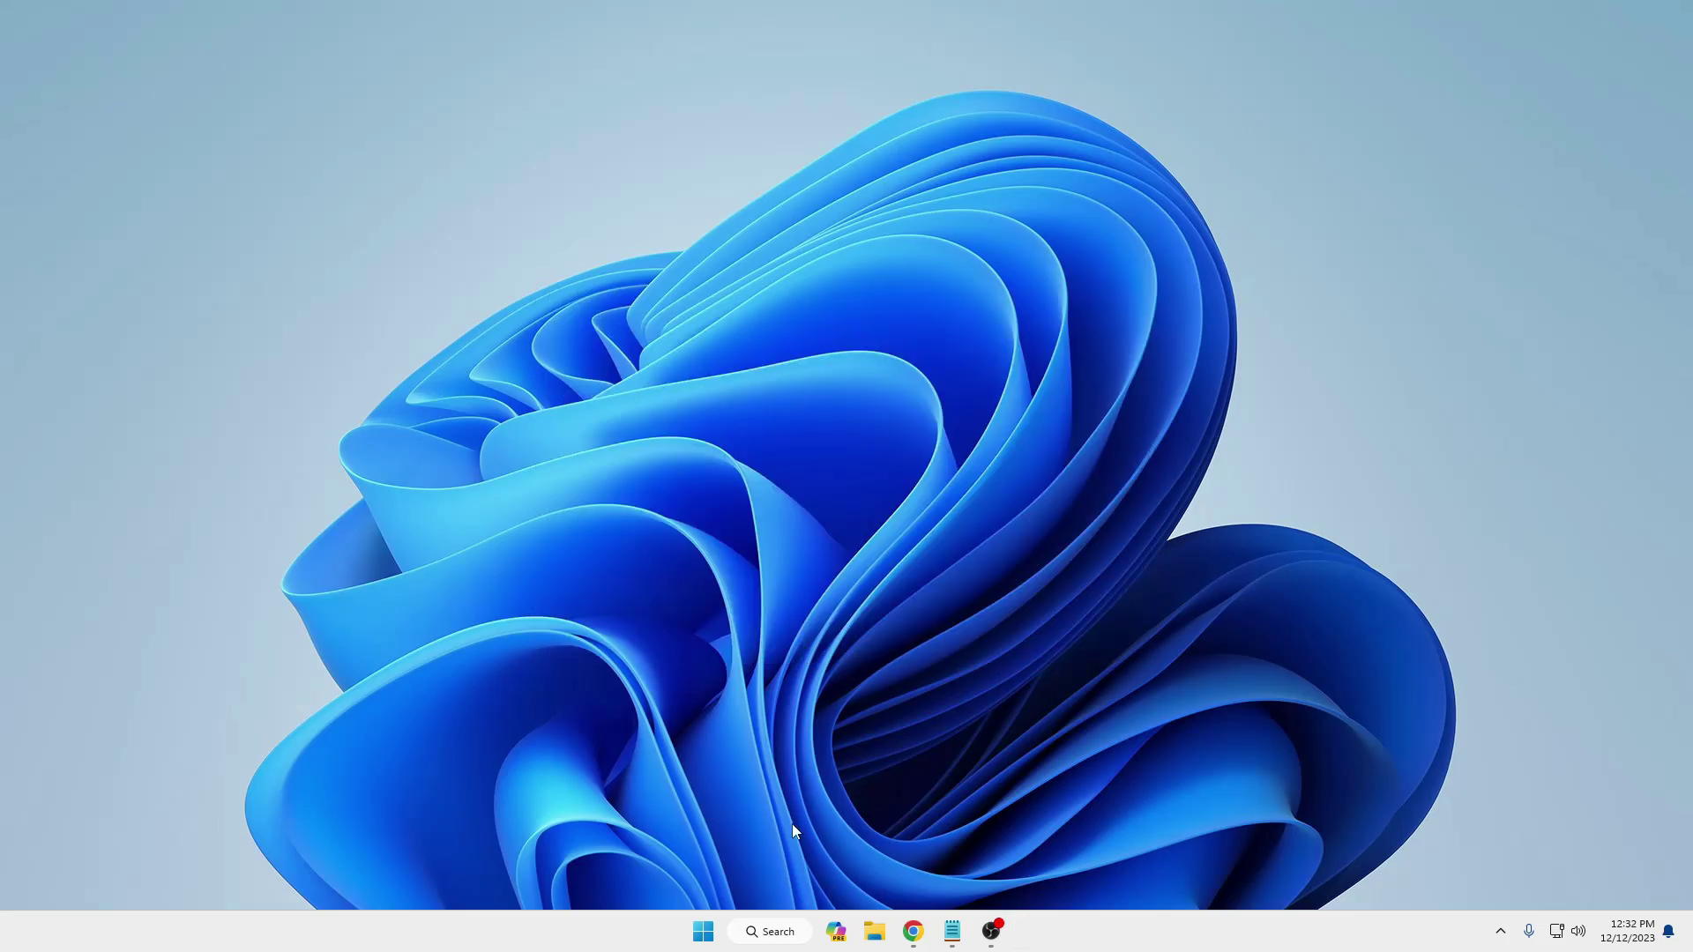
Step: Open the Storage page of the Windows System settings to examine how the Local Disk (C:) space is used
{"action": "right_click", "coordinate": [703, 931]}
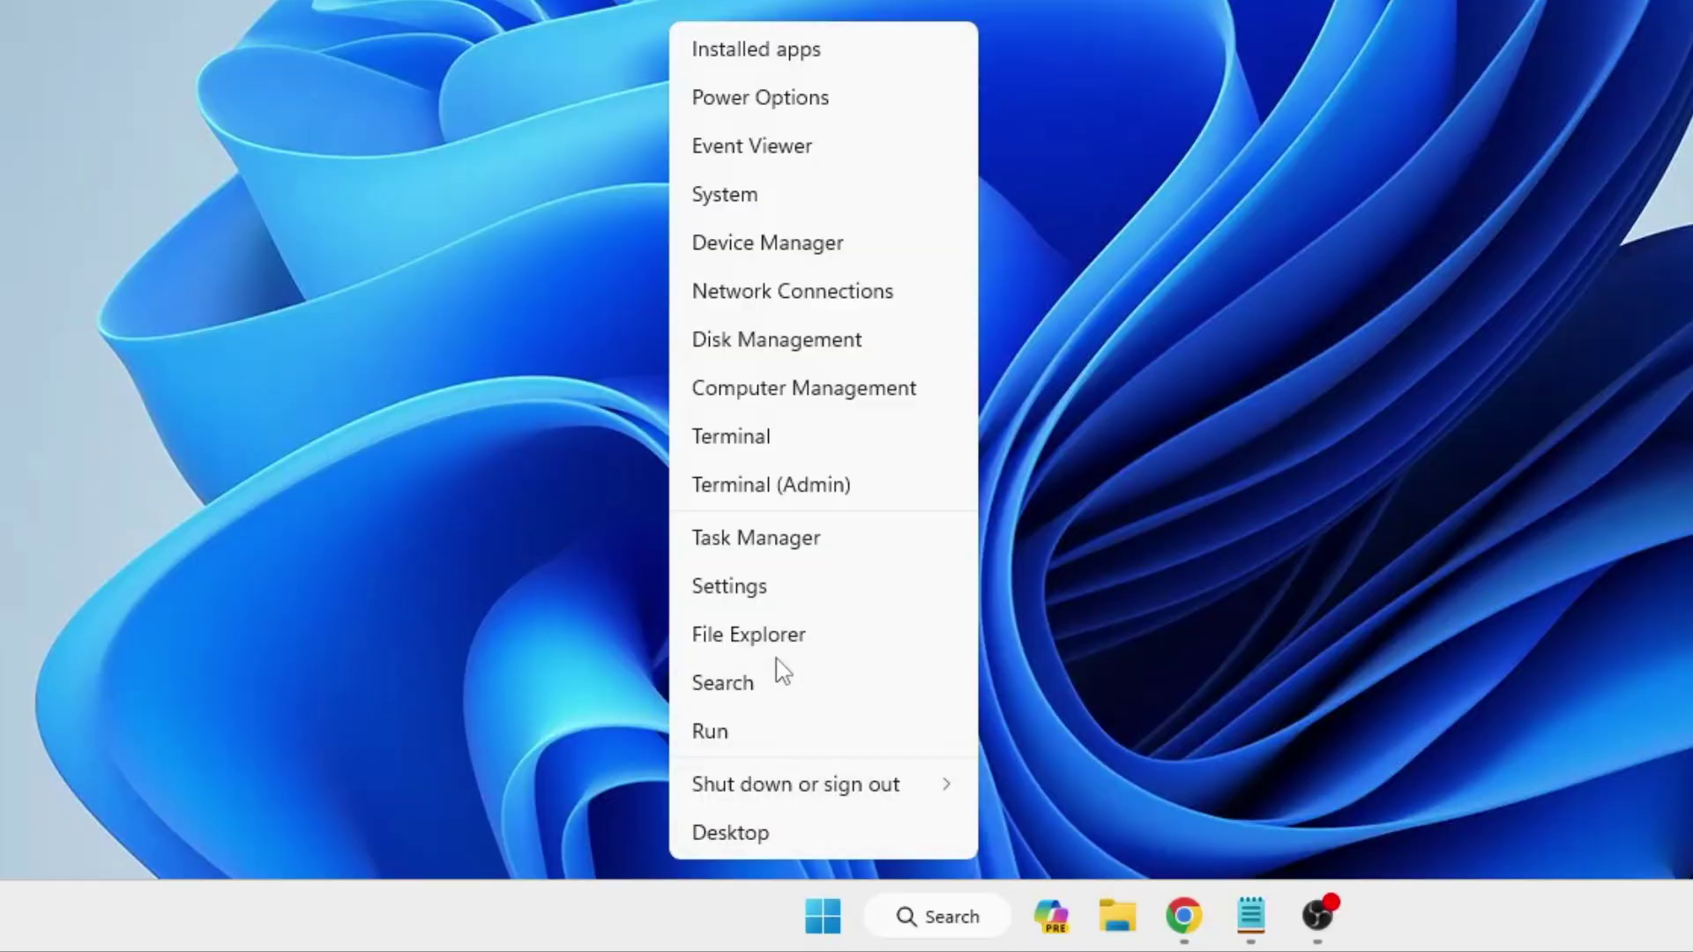
{"action": "left_click", "coordinate": [763, 588]}
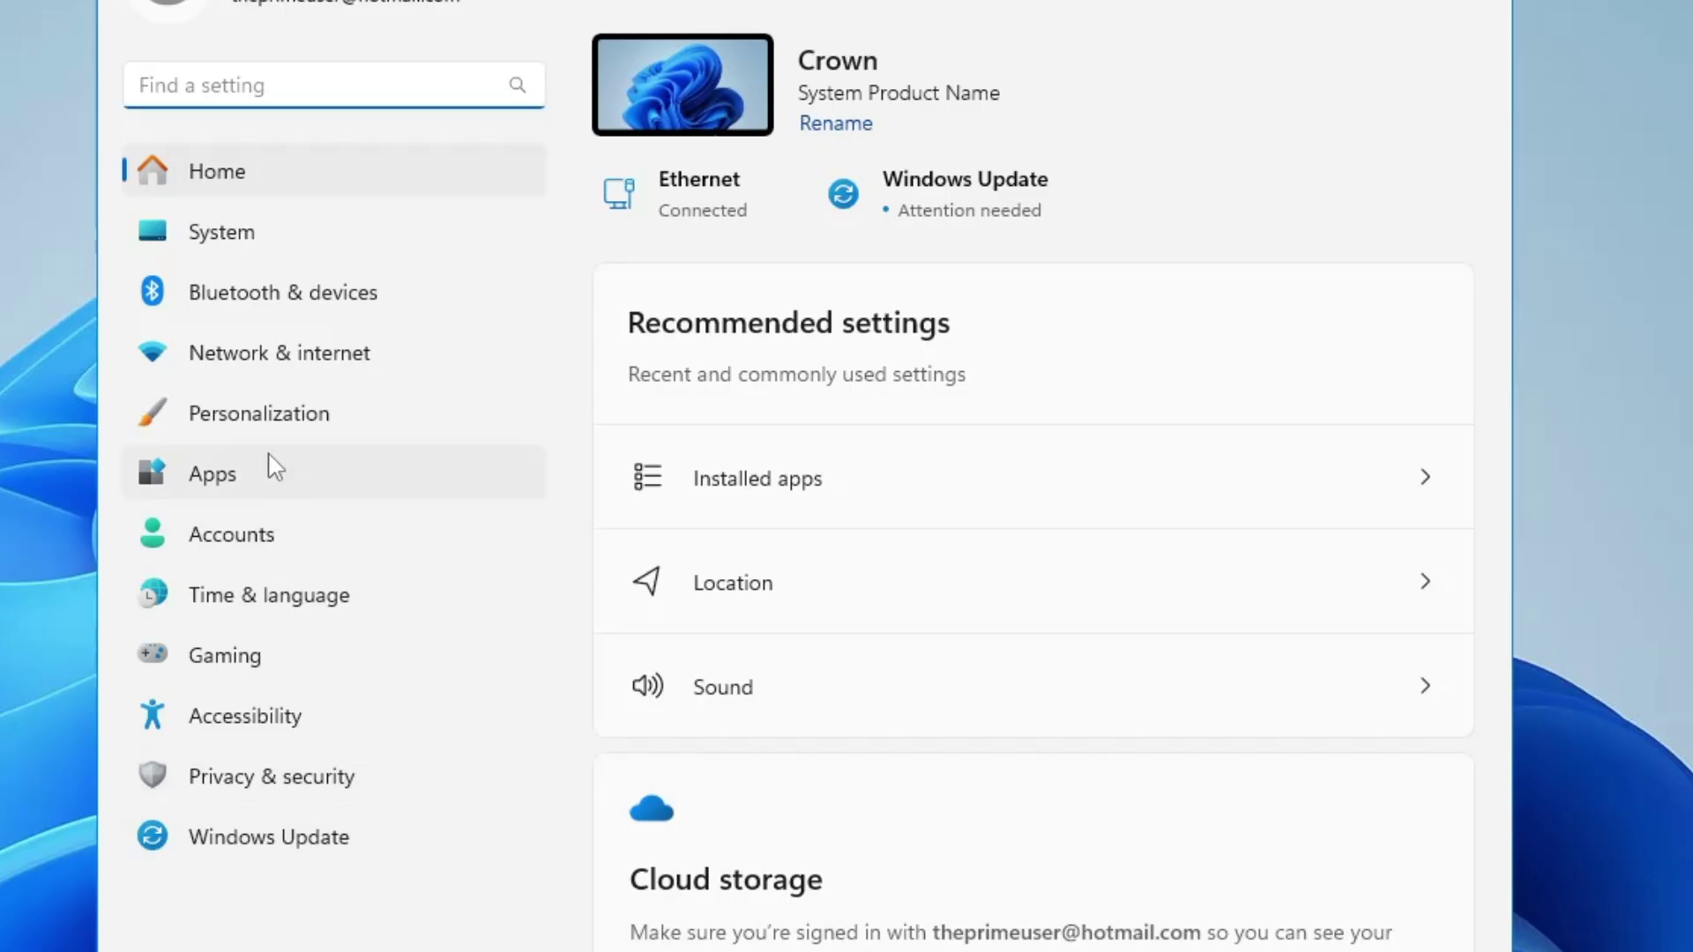
{"action": "left_click", "coordinate": [218, 238]}
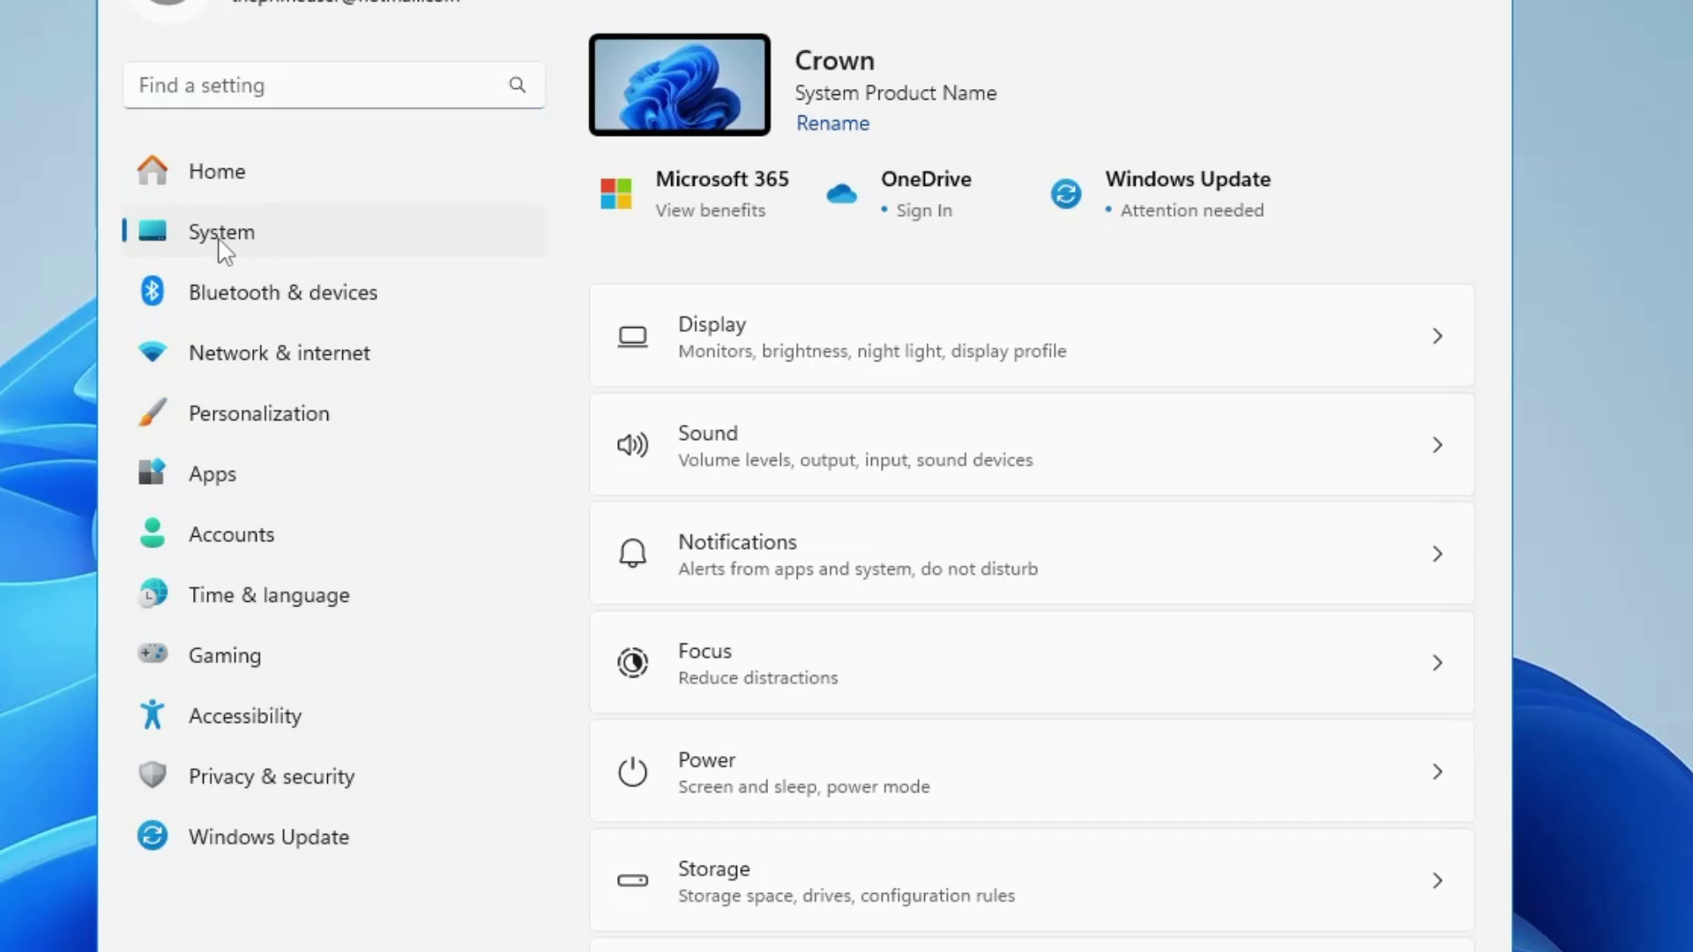
{"action": "scroll", "coordinate": [890, 541], "scroll_direction": "down", "scroll_amount": 4}
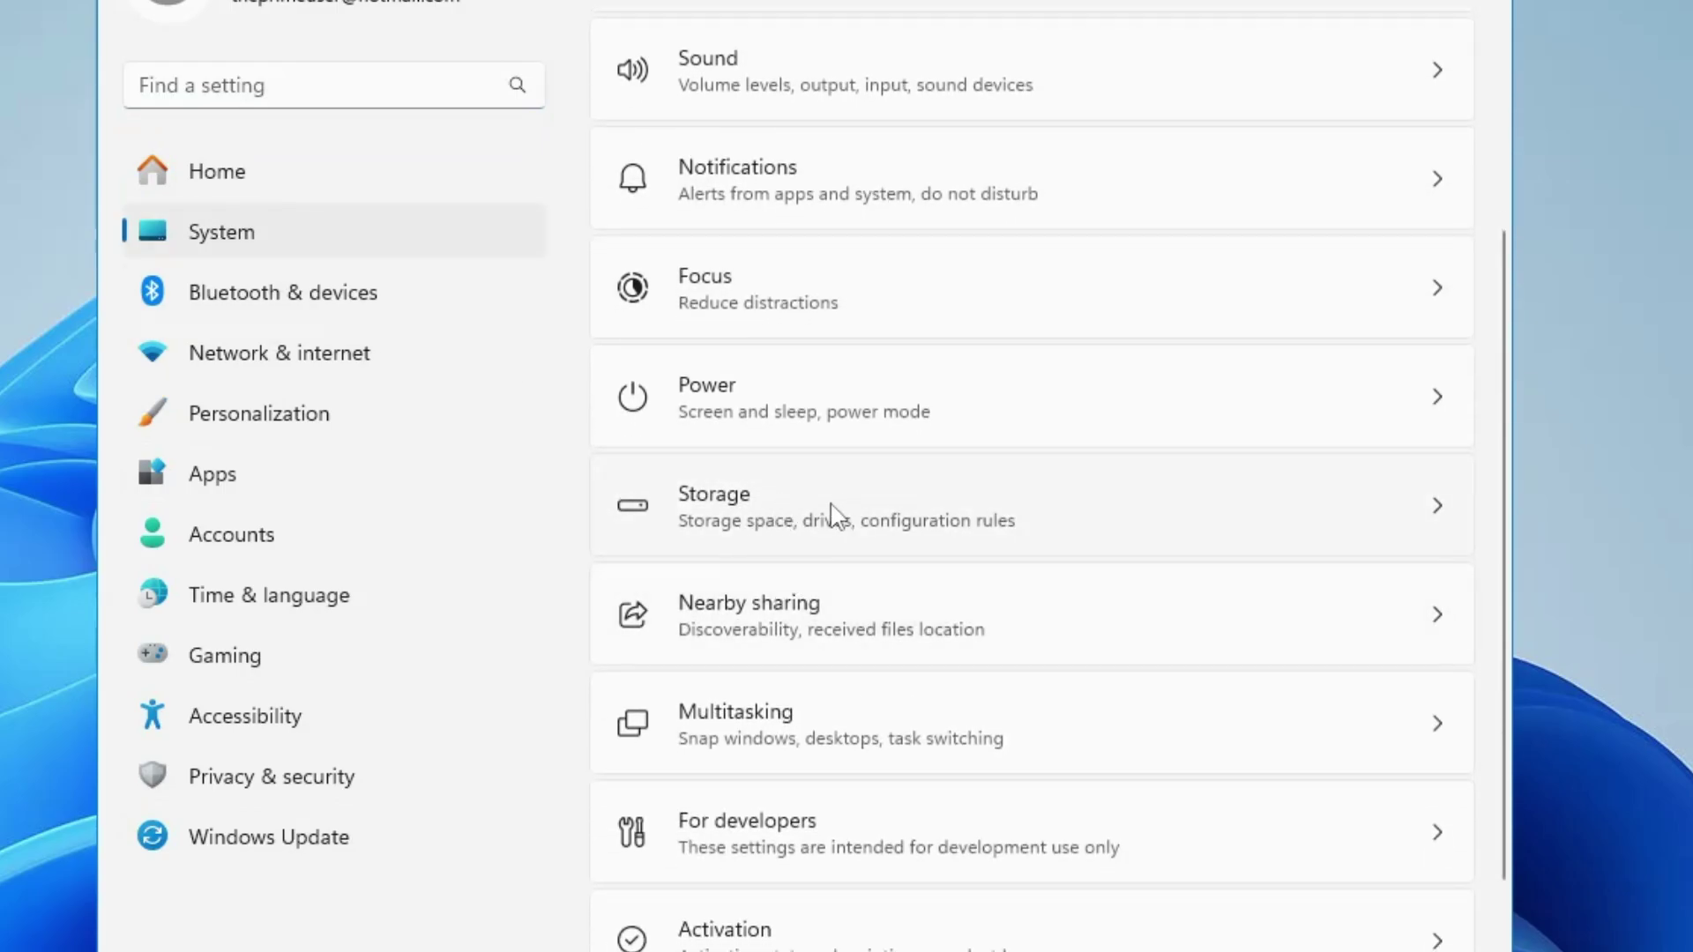
{"action": "left_click", "coordinate": [798, 523]}
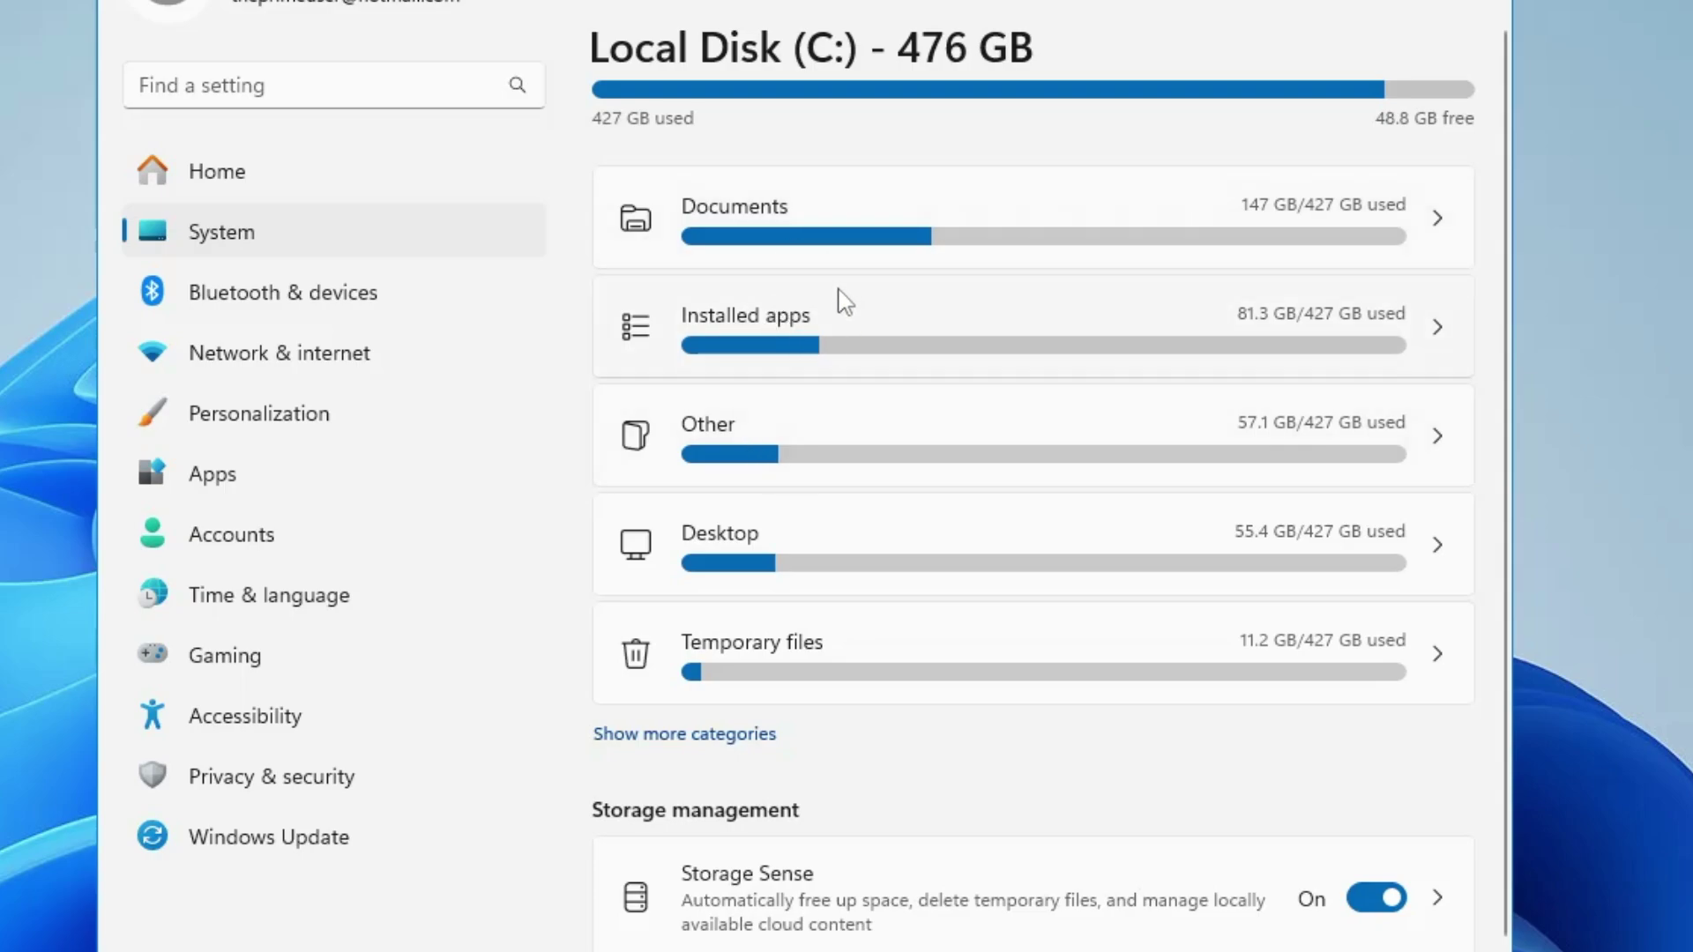
Step: View the Documents storage category, open its documents folder and select the Virtual Machines folder
{"action": "left_click", "coordinate": [775, 249]}
{"action": "left_click", "coordinate": [703, 228]}
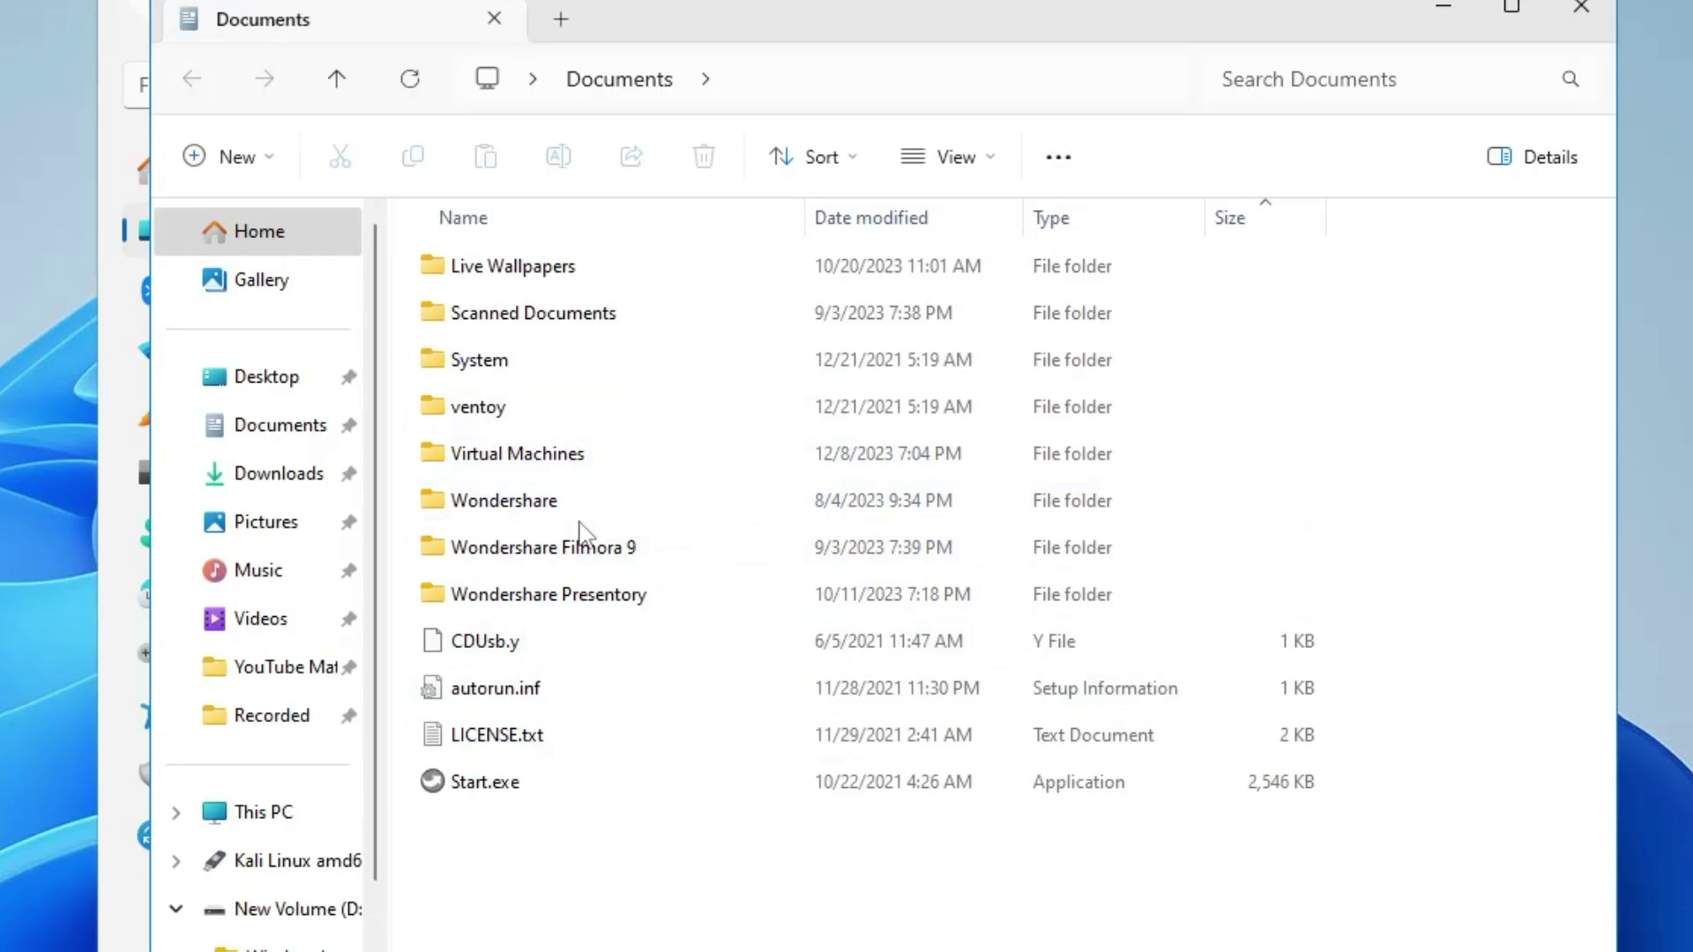
{"action": "left_click", "coordinate": [571, 469]}
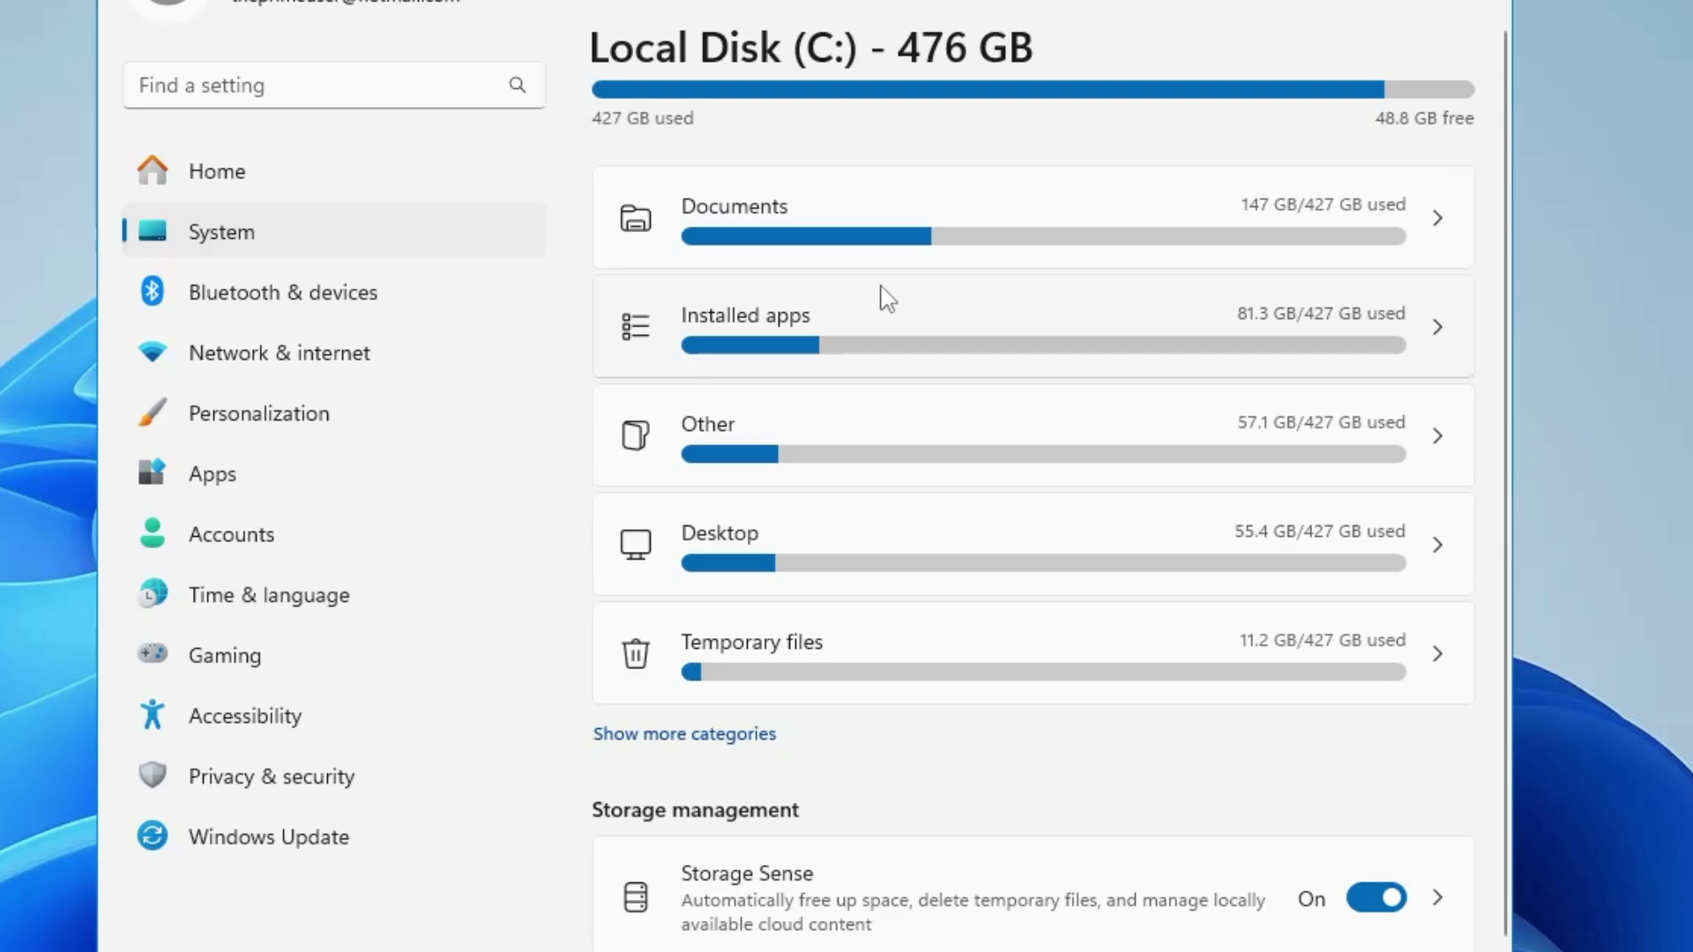
Step: Review the removable items in the Temporary files storage category, then close the Documents folder and Settings windows
{"action": "left_click", "coordinate": [785, 649]}
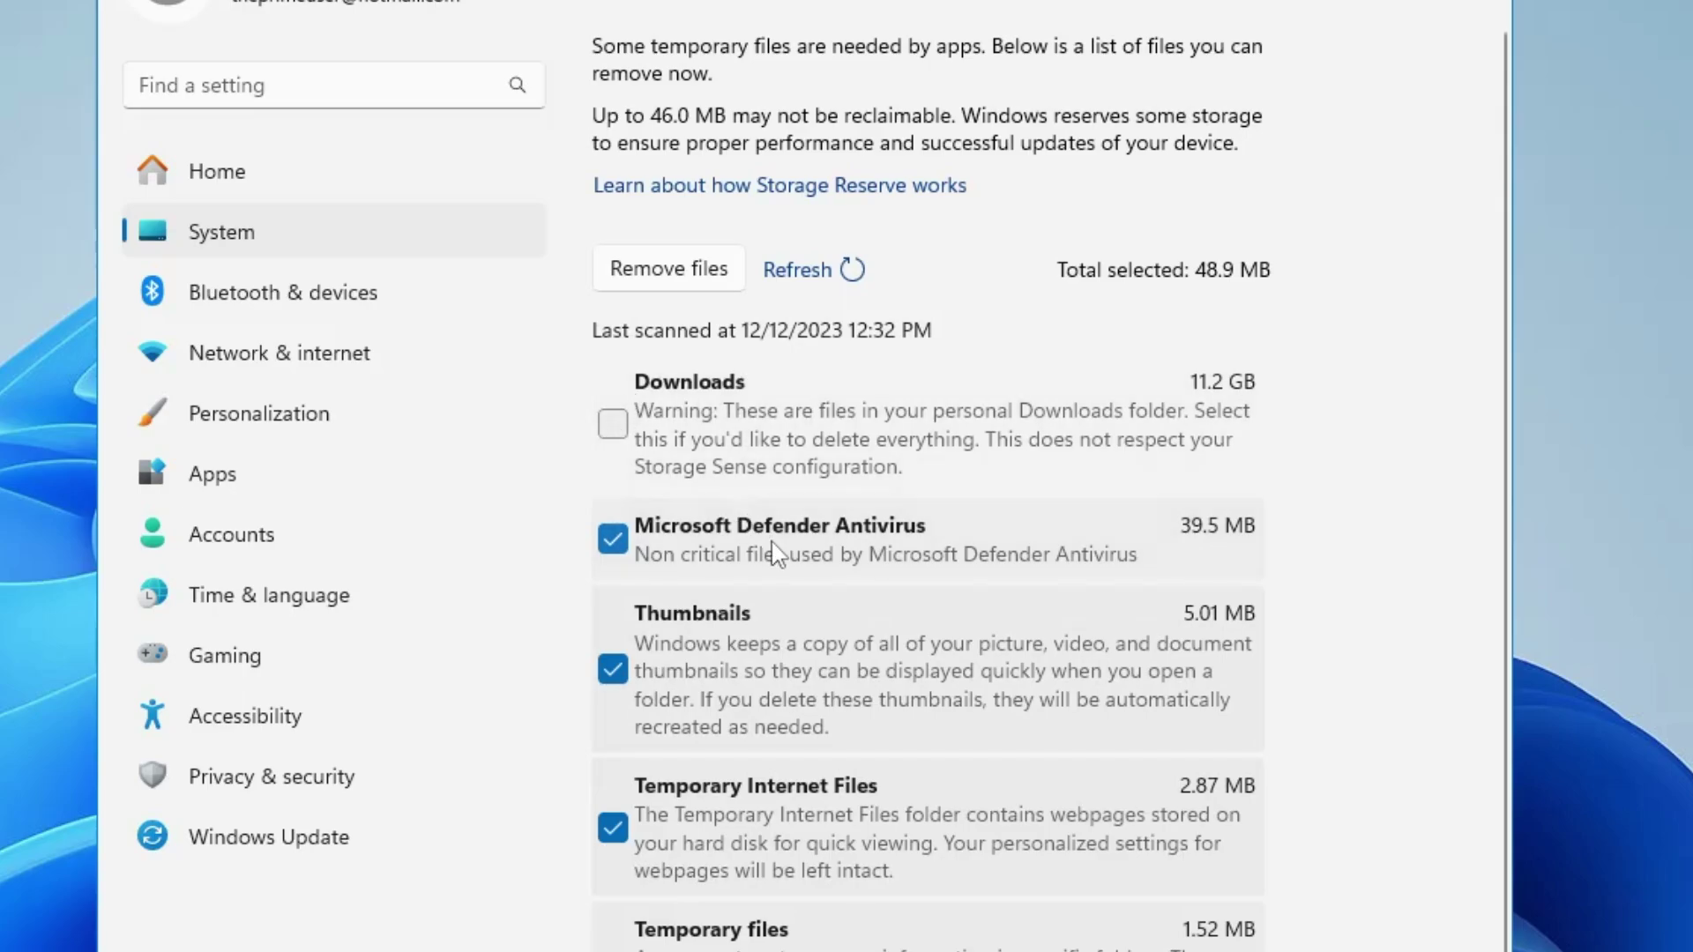
{"action": "scroll", "coordinate": [774, 552], "scroll_direction": "down", "scroll_amount": 2}
{"action": "scroll", "coordinate": [846, 725], "scroll_direction": "up", "scroll_amount": 2}
{"action": "key", "text": "alt+Left"}
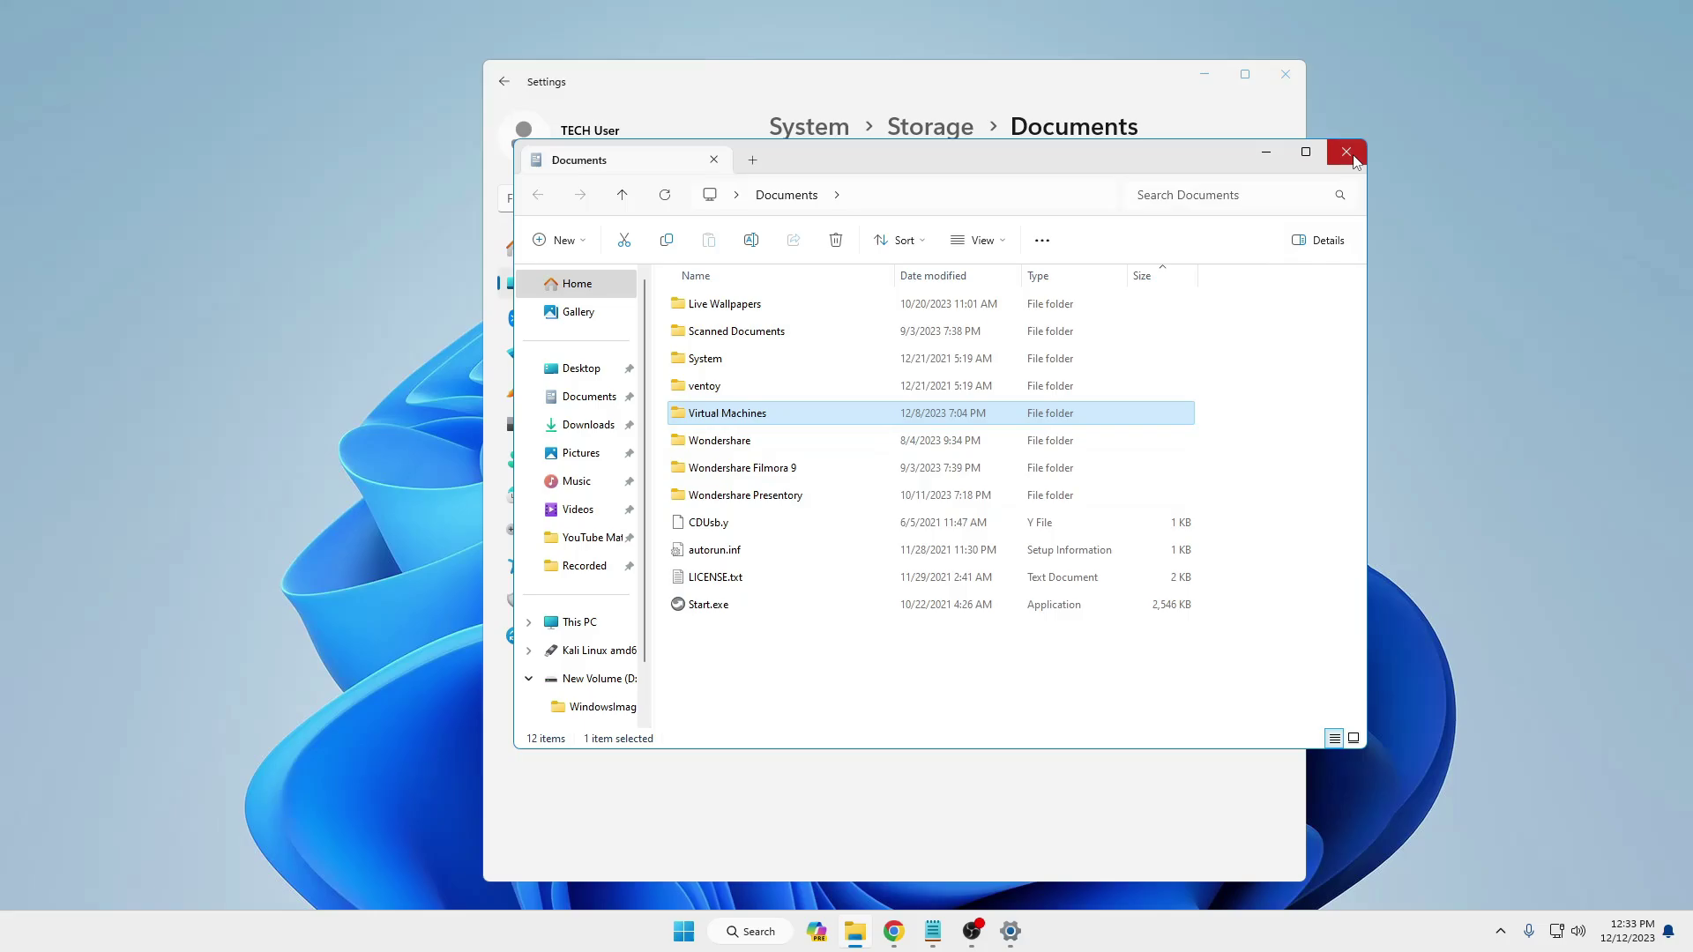
{"action": "left_click", "coordinate": [1352, 155]}
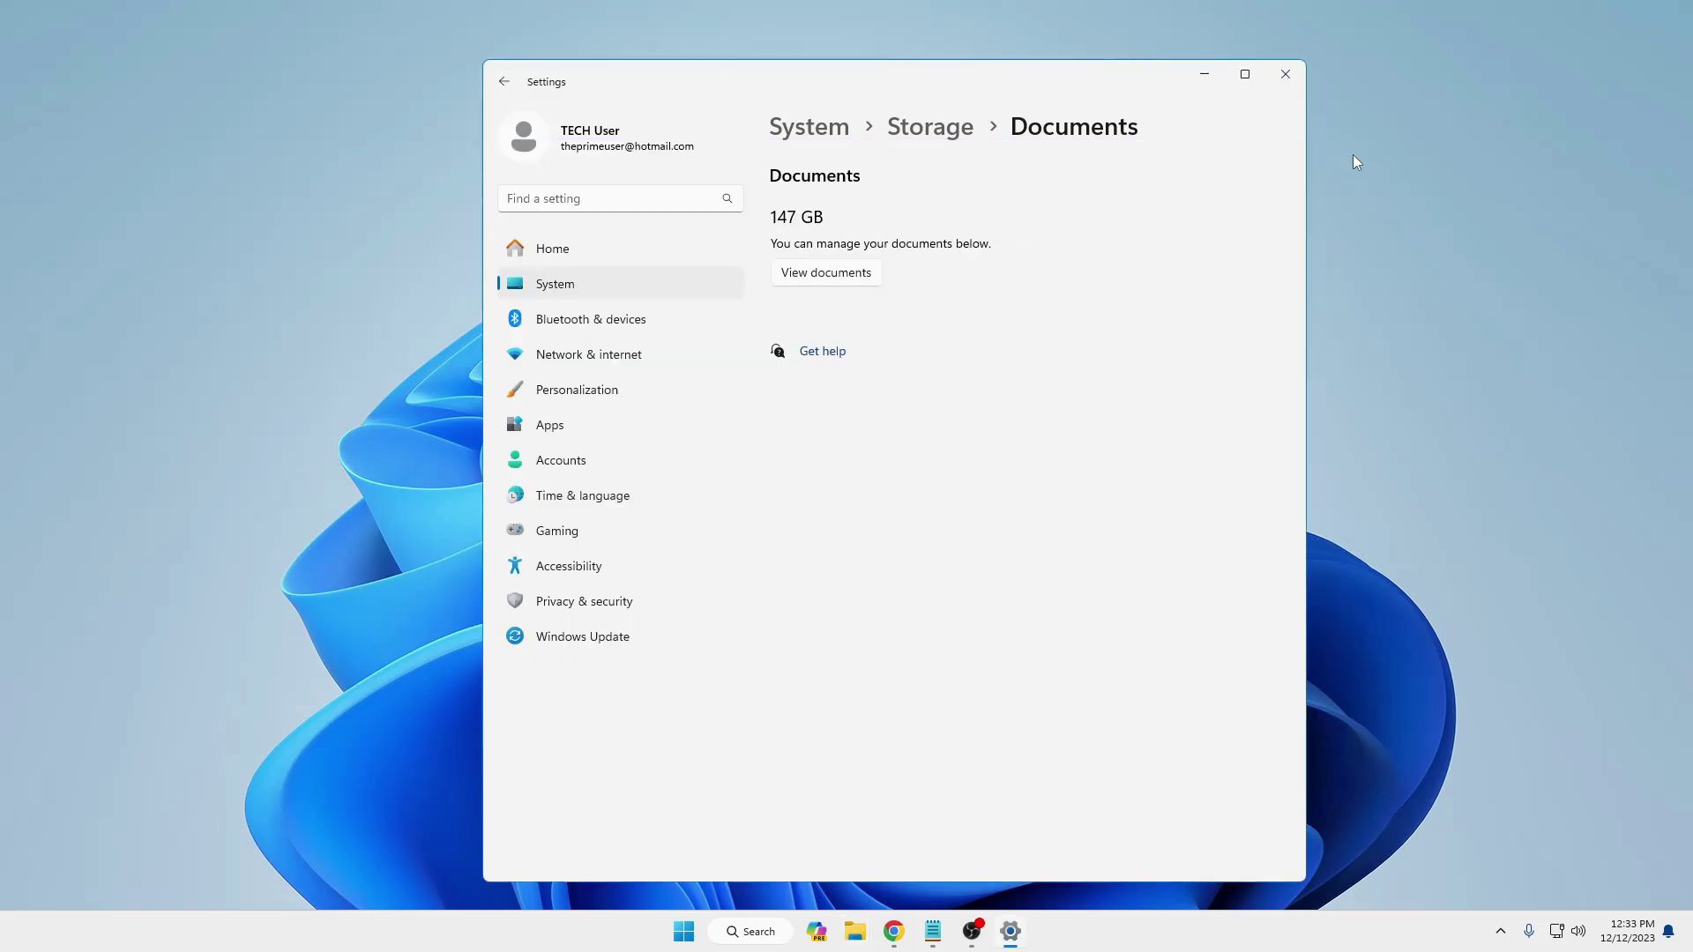
{"action": "left_click", "coordinate": [1284, 73]}
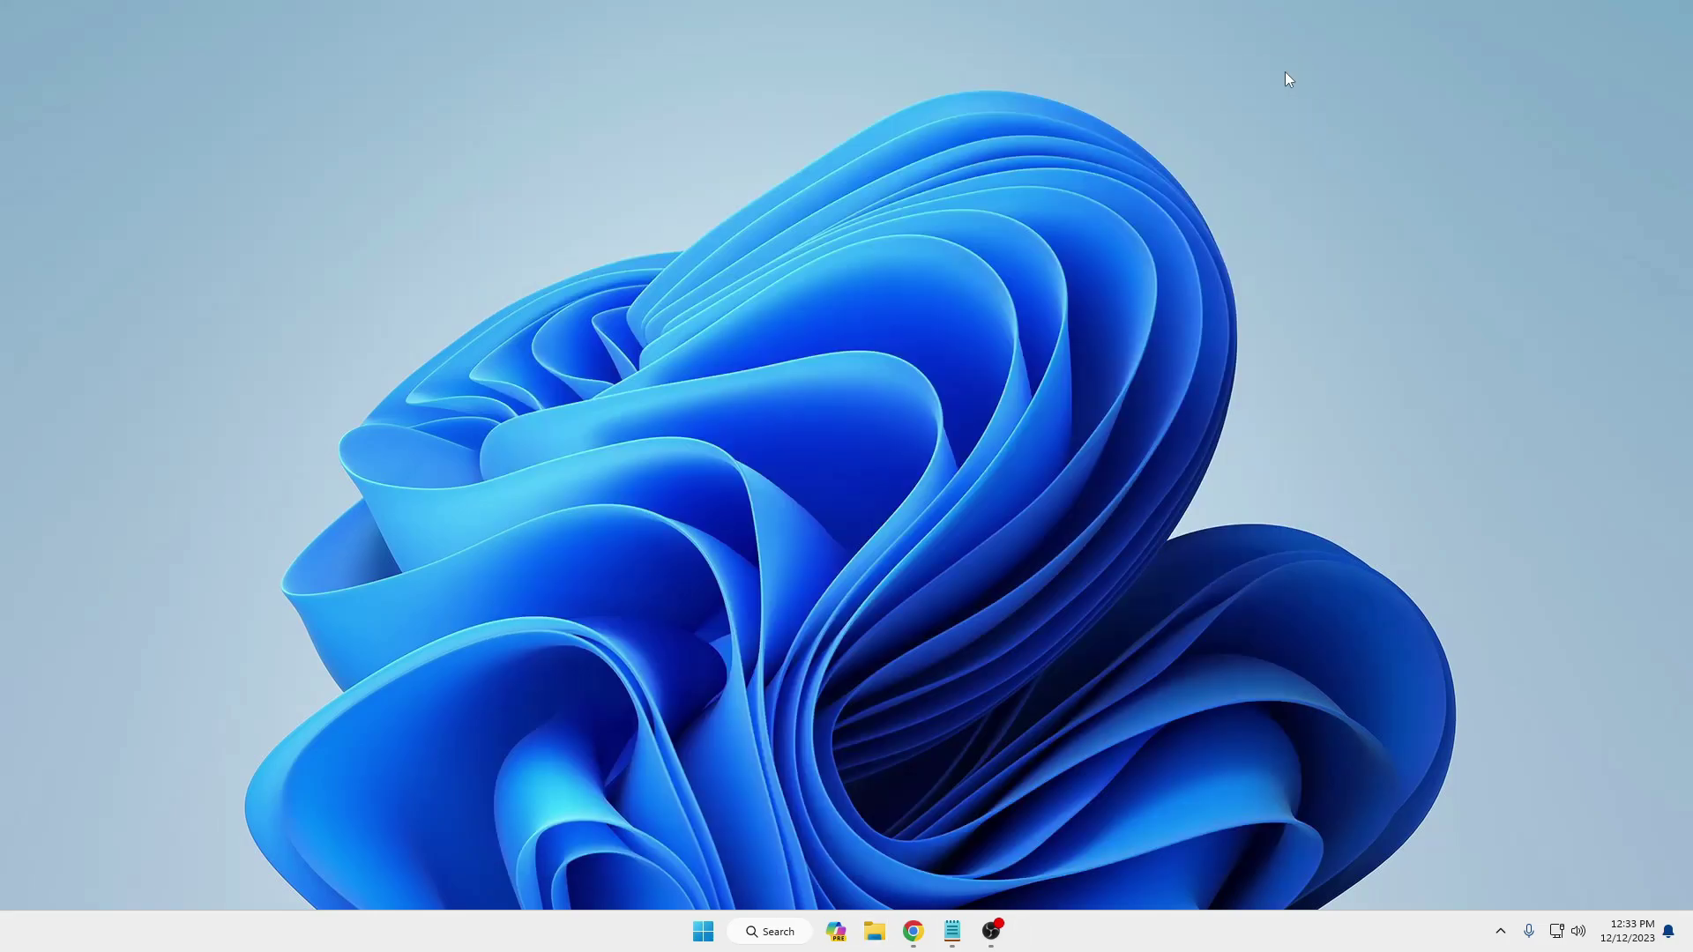